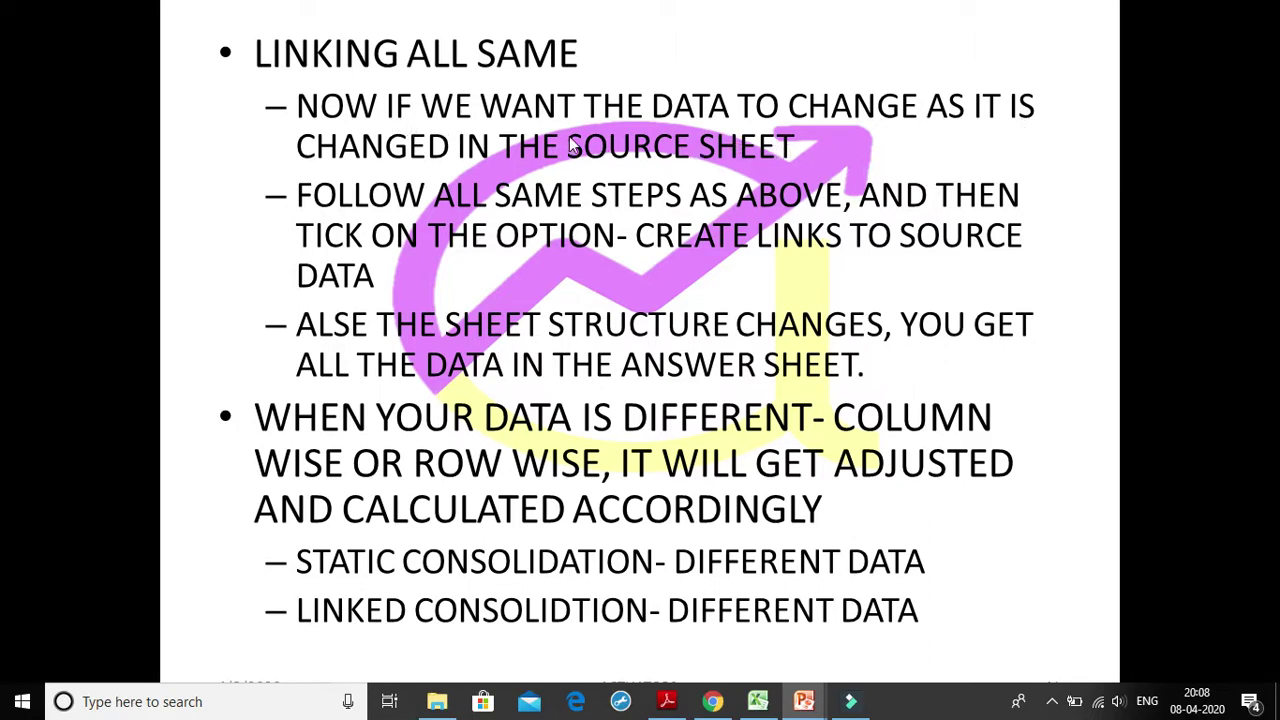
Step: Review the 3DSUM, STATIC ALL SAME and LINKING ALL SAME slides, then switch to the Excel workbook
{"action": "key", "text": "Left"}
{"action": "key", "text": "Left"}
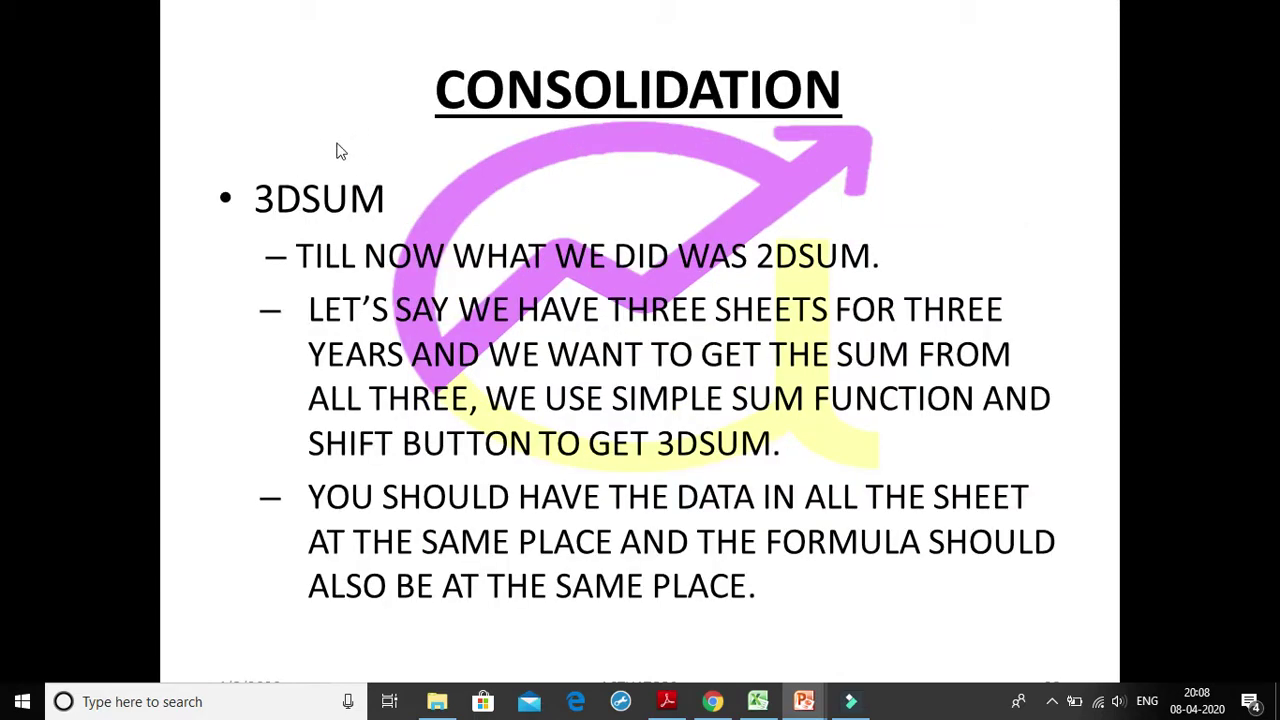
{"action": "key", "text": "Right"}
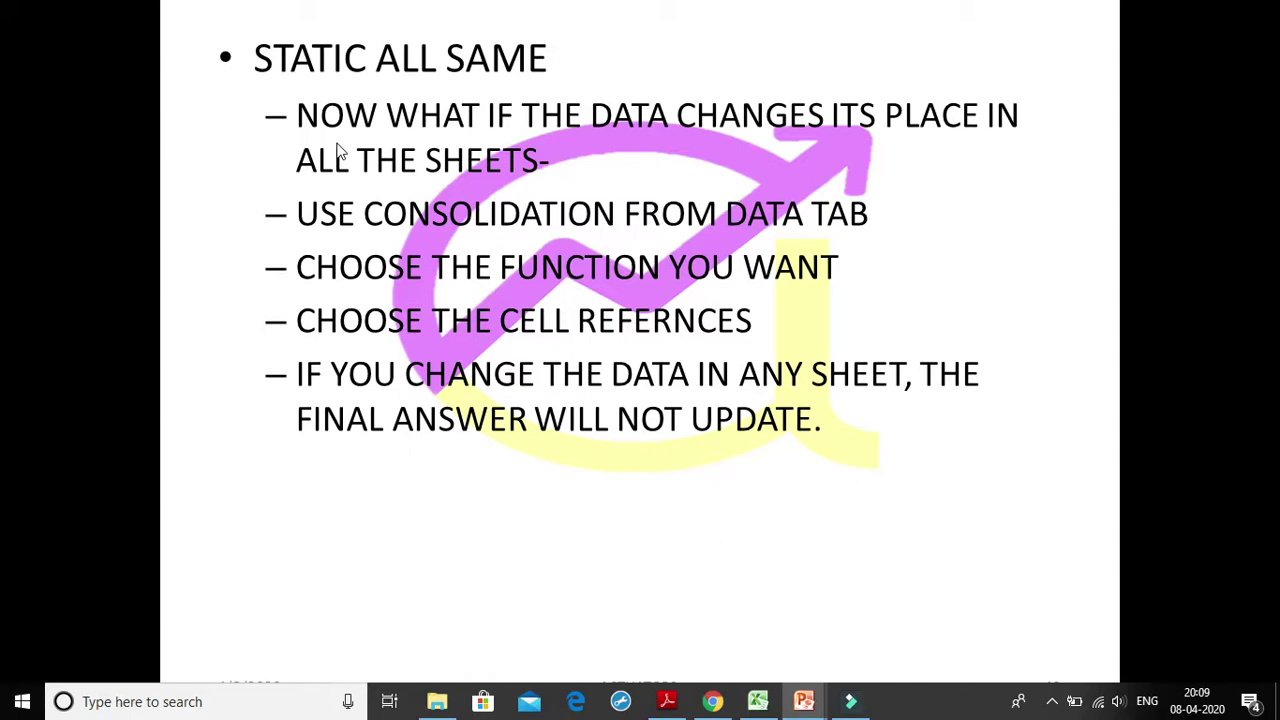
{"action": "key", "text": "Right"}
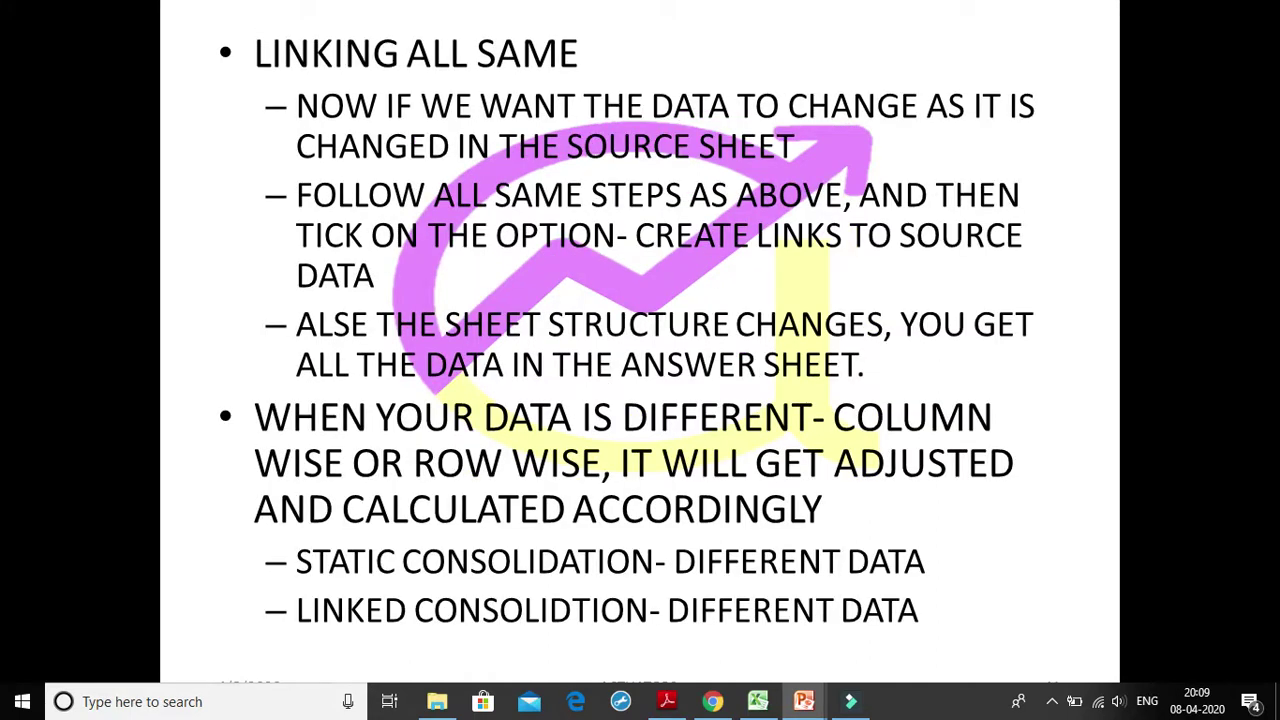
{"action": "key", "text": "Left"}
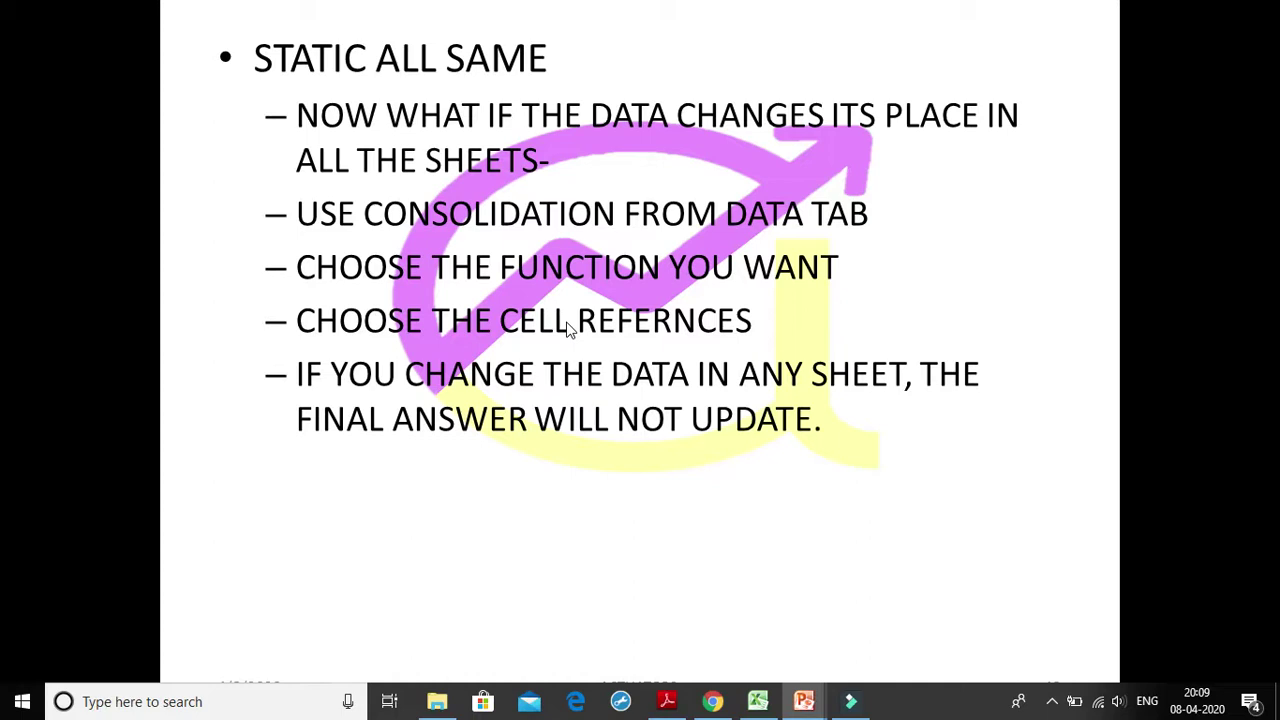
{"action": "key", "text": "Right"}
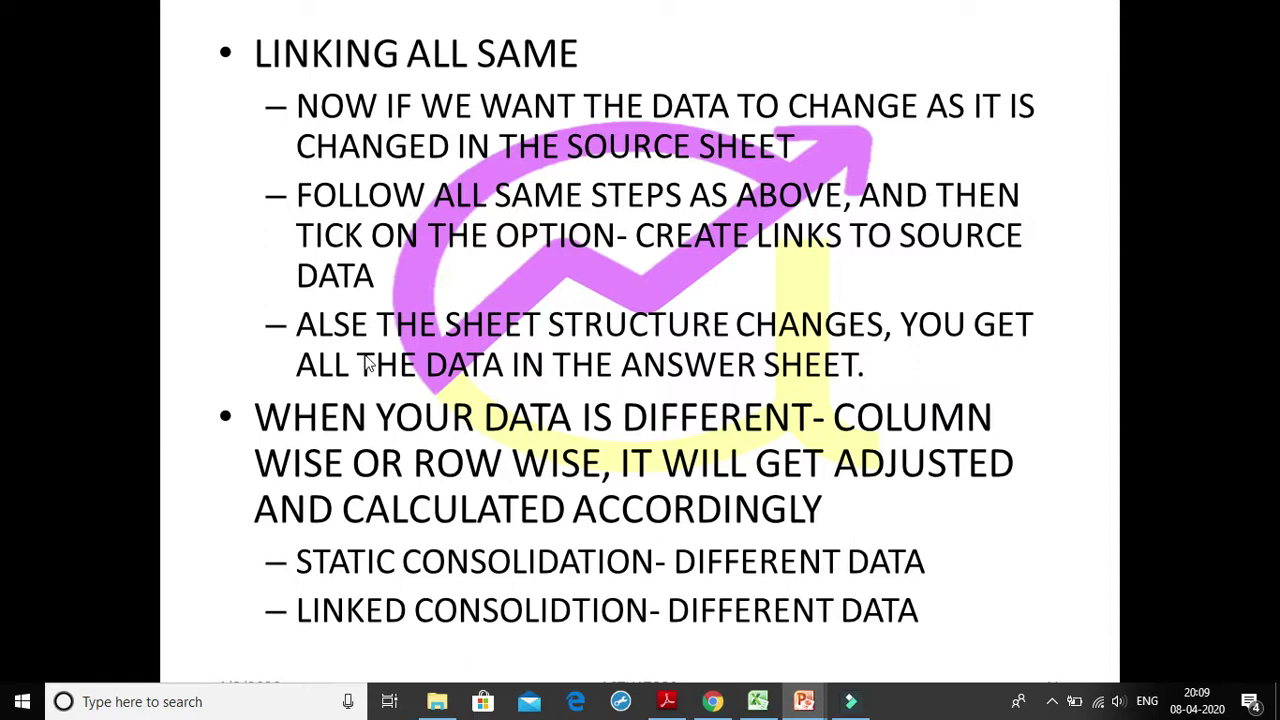
{"action": "key", "text": "alt+Tab"}
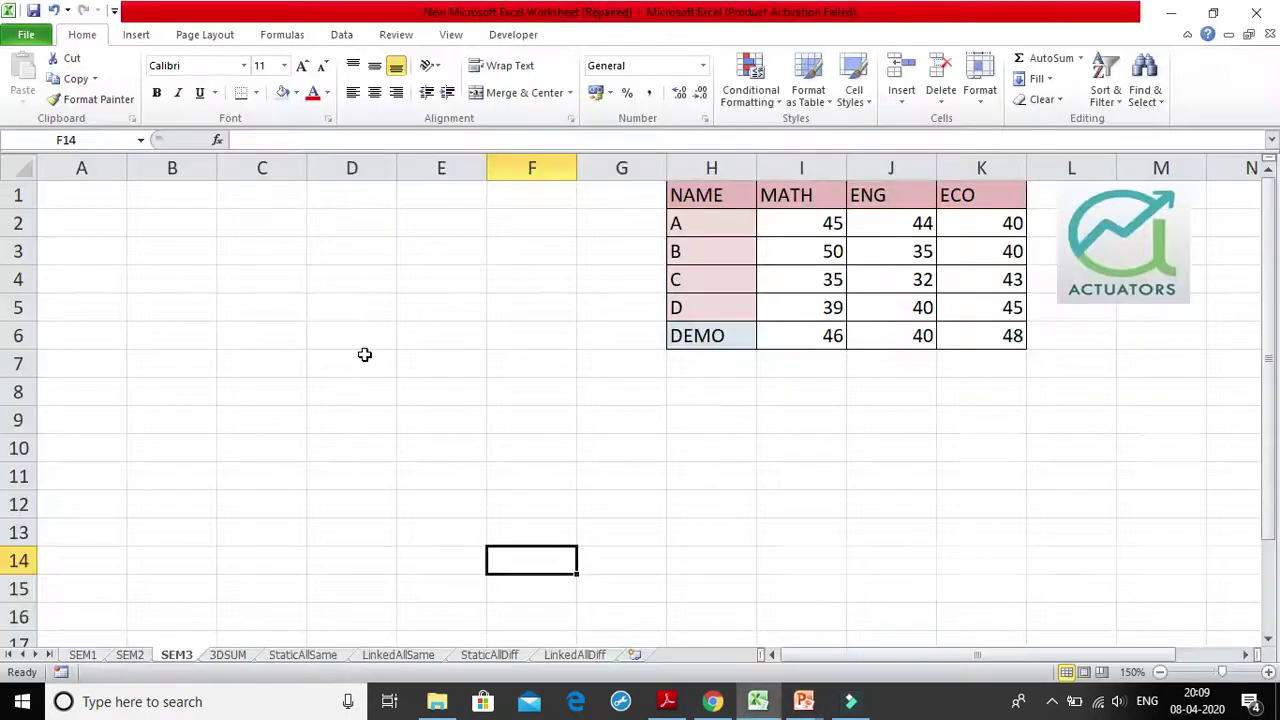
Step: Compare the SEM1, SEM2 and SEM3 marks tables, ending on SEM1's table at H7:K12
{"action": "left_click", "coordinate": [76, 655]}
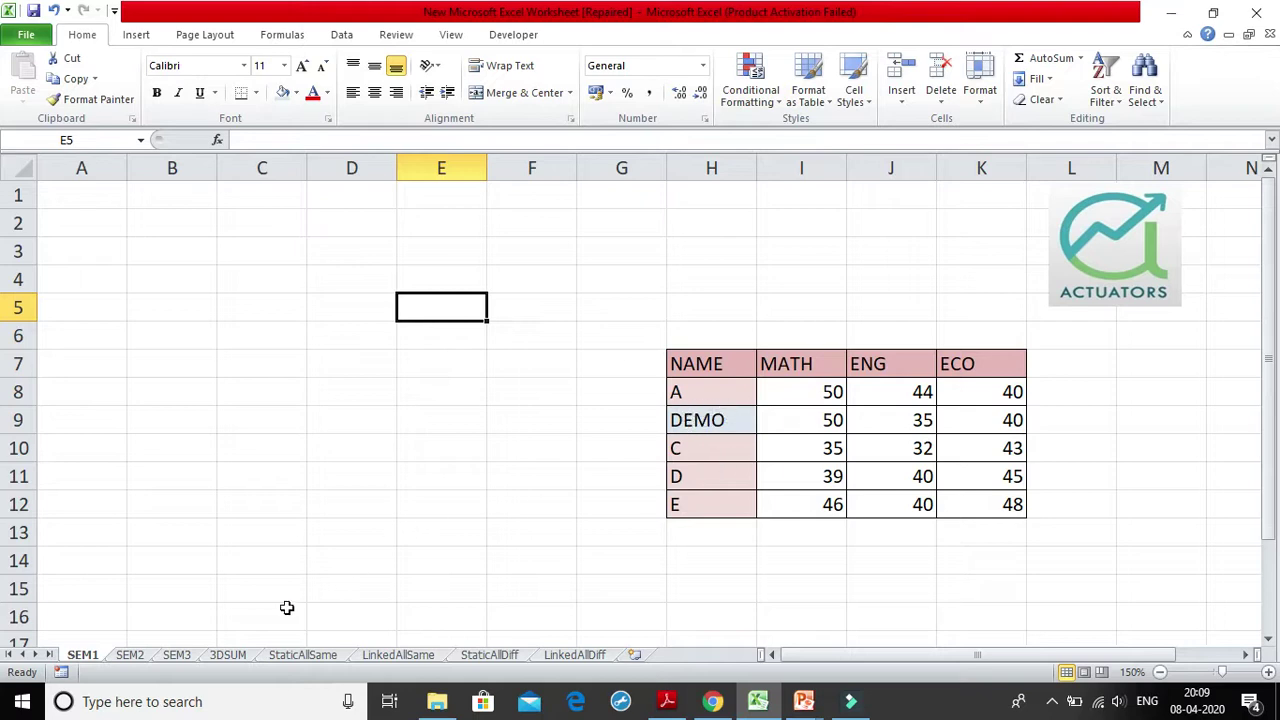
{"action": "left_click", "coordinate": [131, 655]}
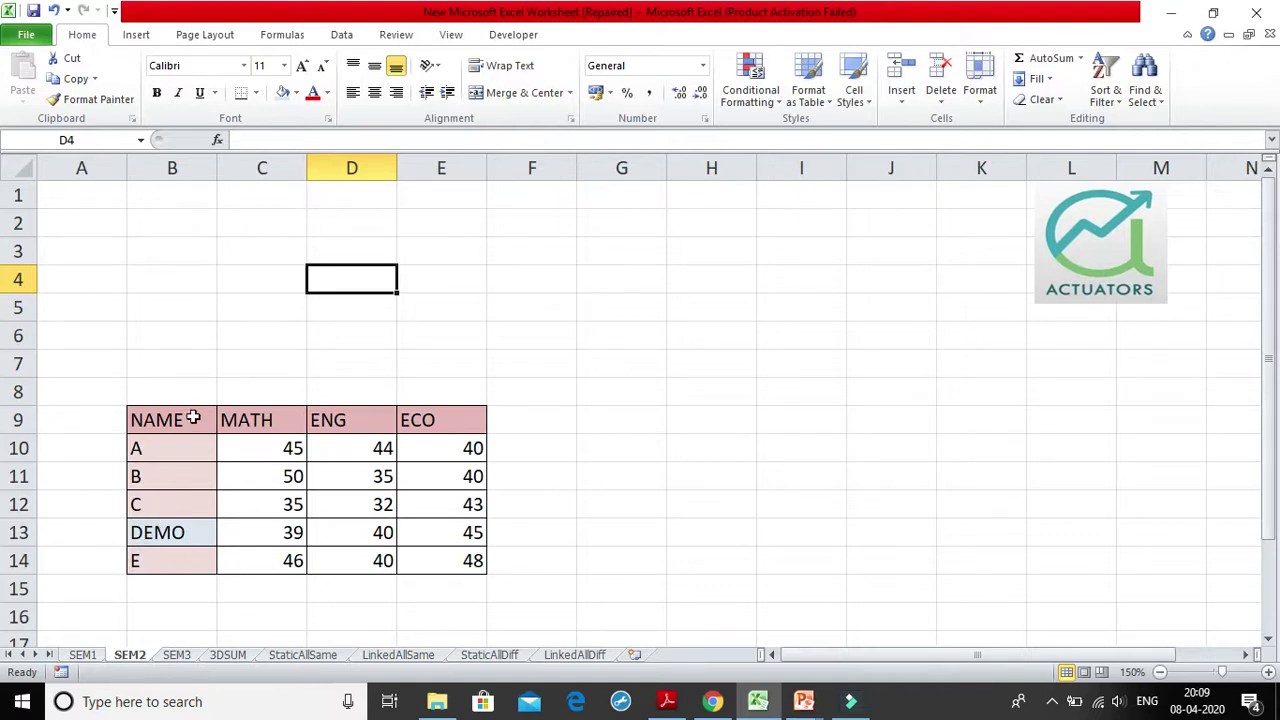
{"action": "left_click", "coordinate": [90, 656]}
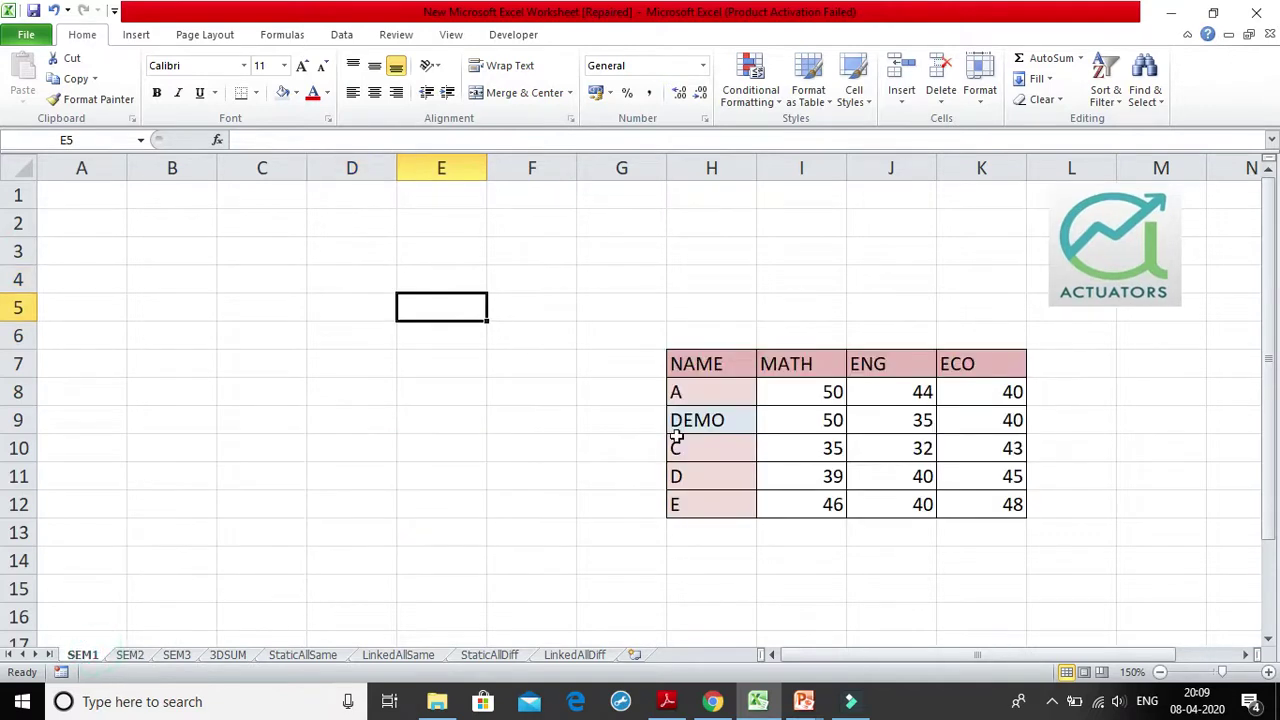
{"action": "left_click", "coordinate": [177, 657]}
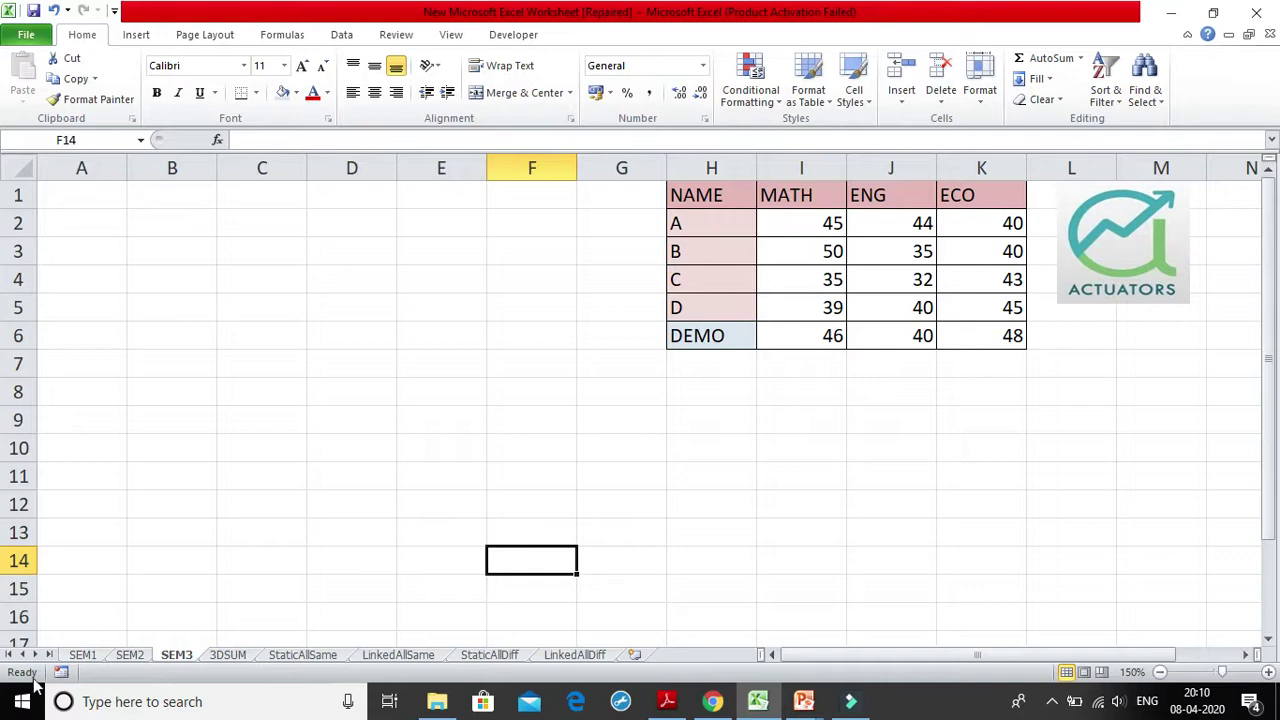
{"action": "left_click", "coordinate": [74, 656]}
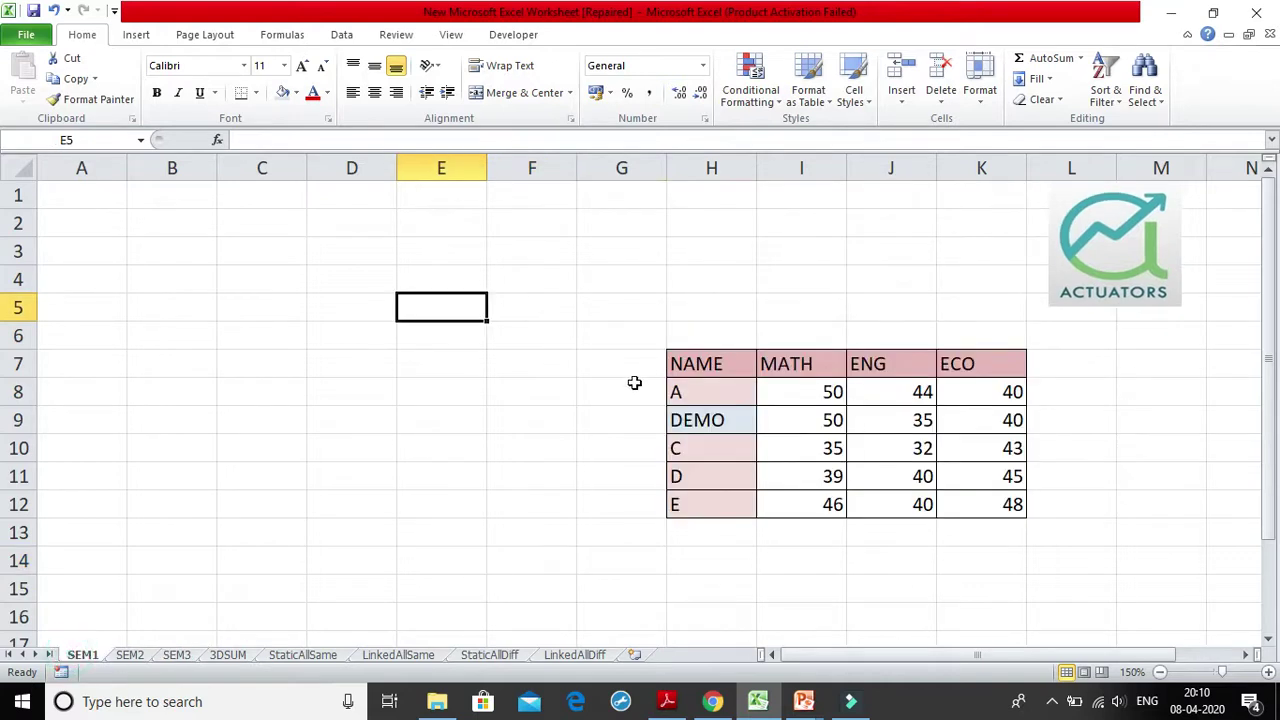
Step: Compare where the DEMO row sits on SEM1–SEM3, then open StaticAllDiff with cell A1 selected
{"action": "left_click", "coordinate": [140, 654]}
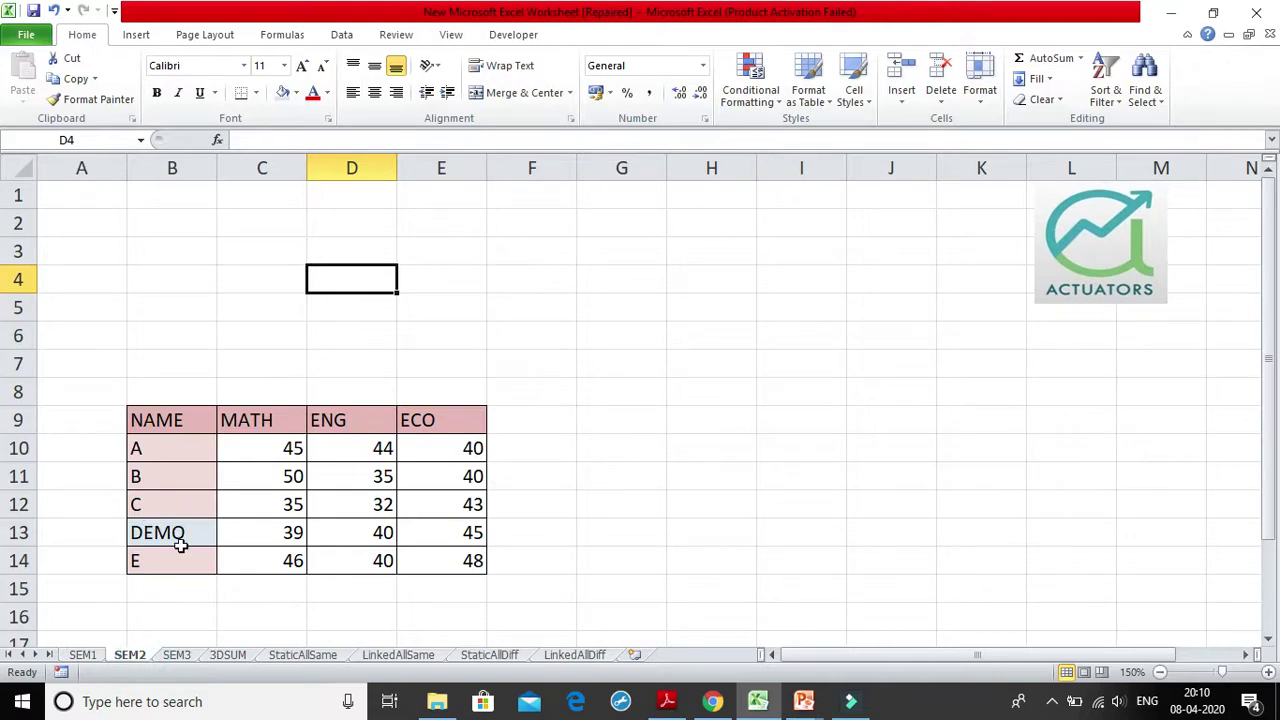
{"action": "left_click", "coordinate": [176, 656]}
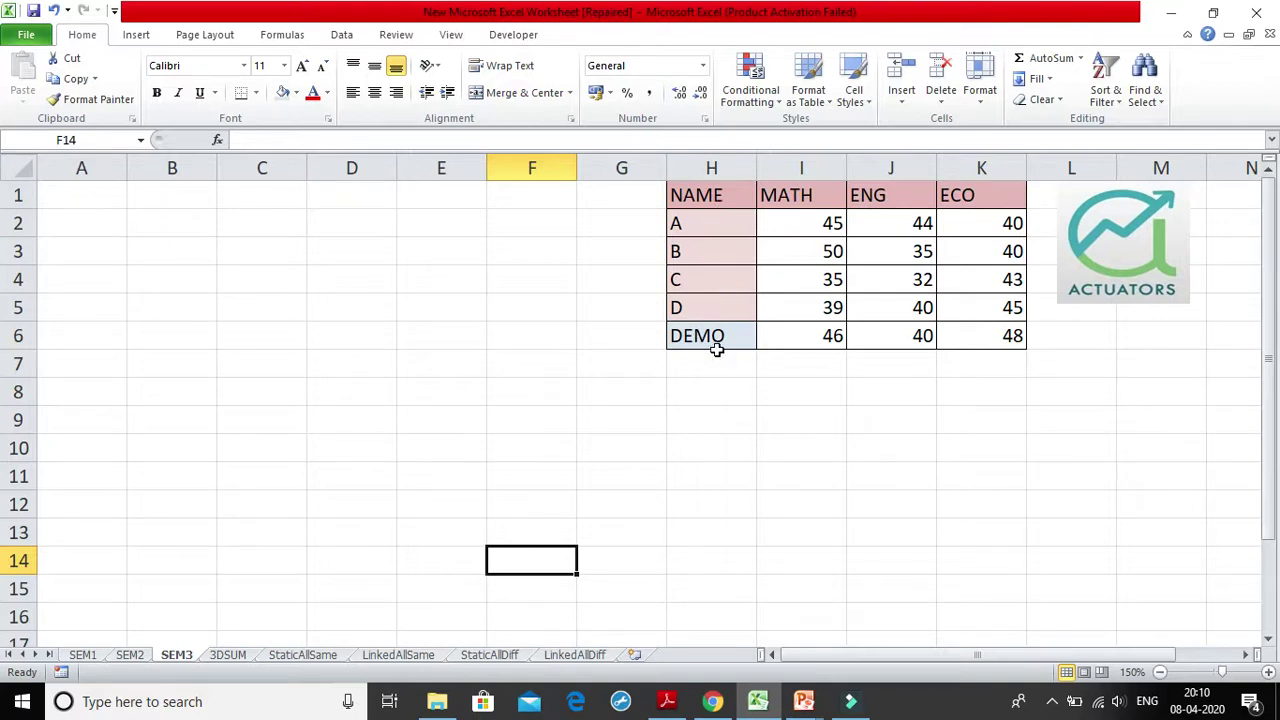
{"action": "left_click", "coordinate": [131, 655]}
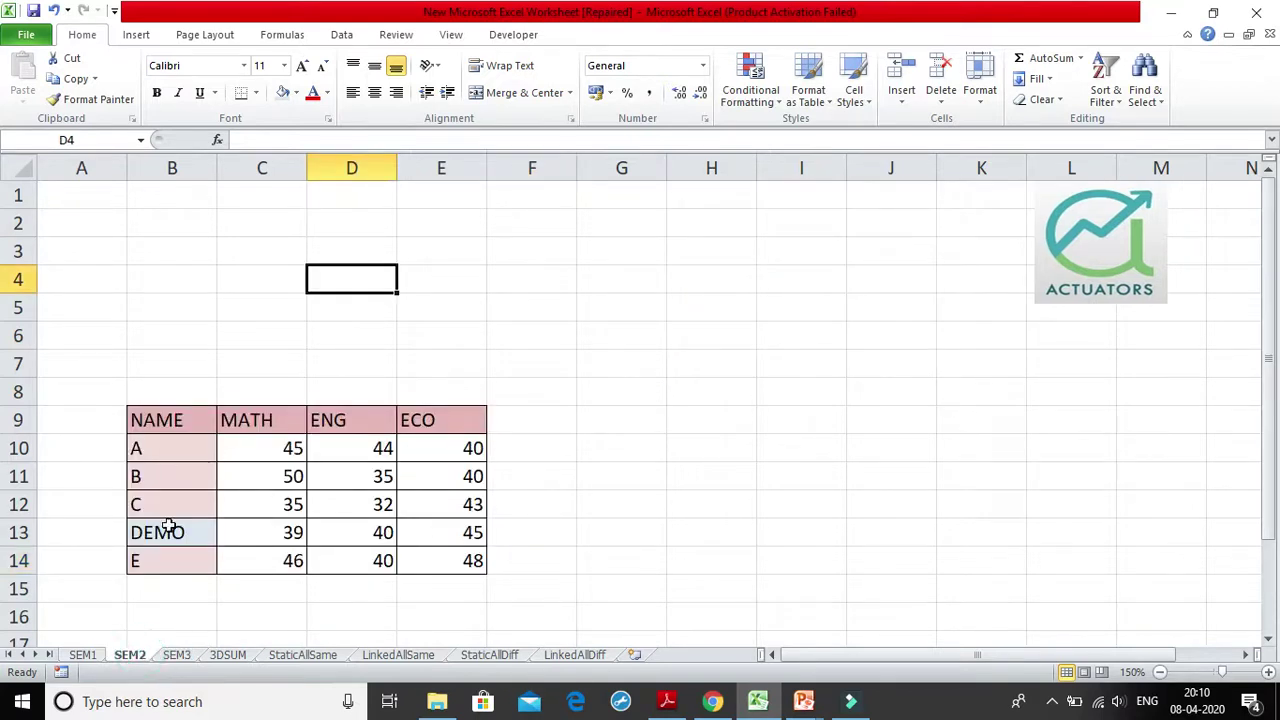
{"action": "left_click", "coordinate": [83, 654]}
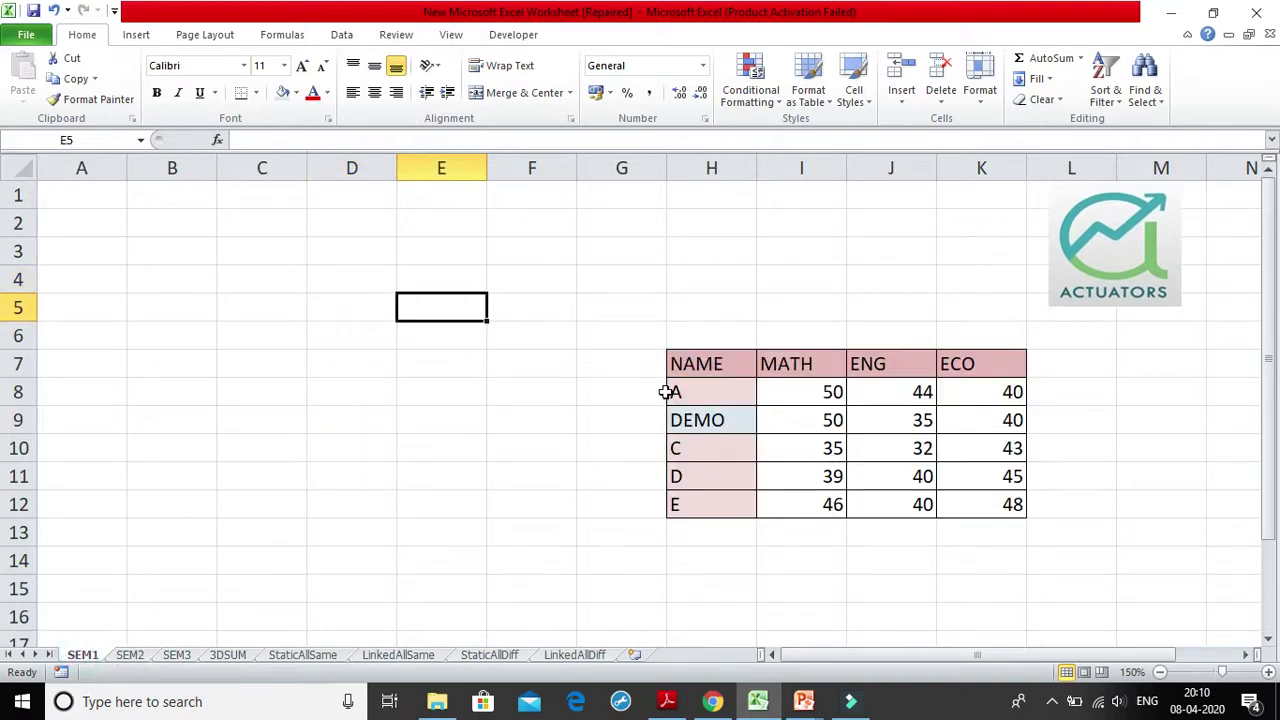
{"action": "left_click", "coordinate": [678, 424]}
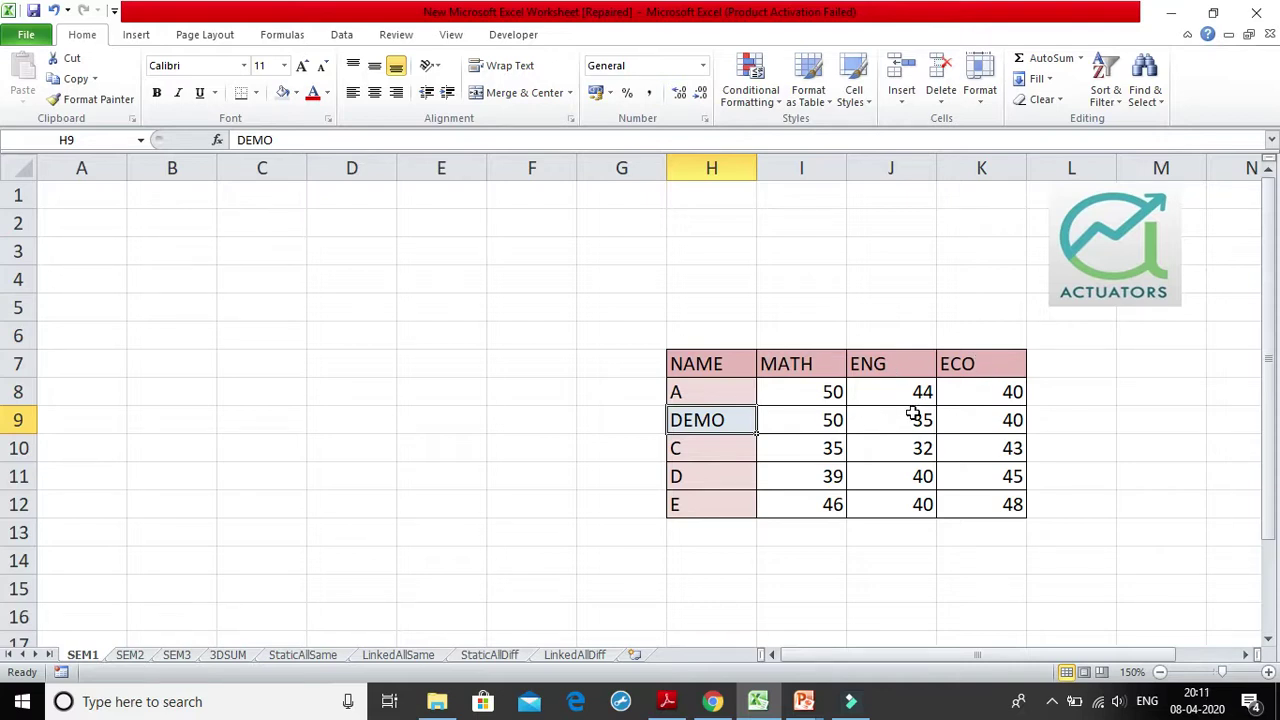
{"action": "left_click", "coordinate": [512, 655]}
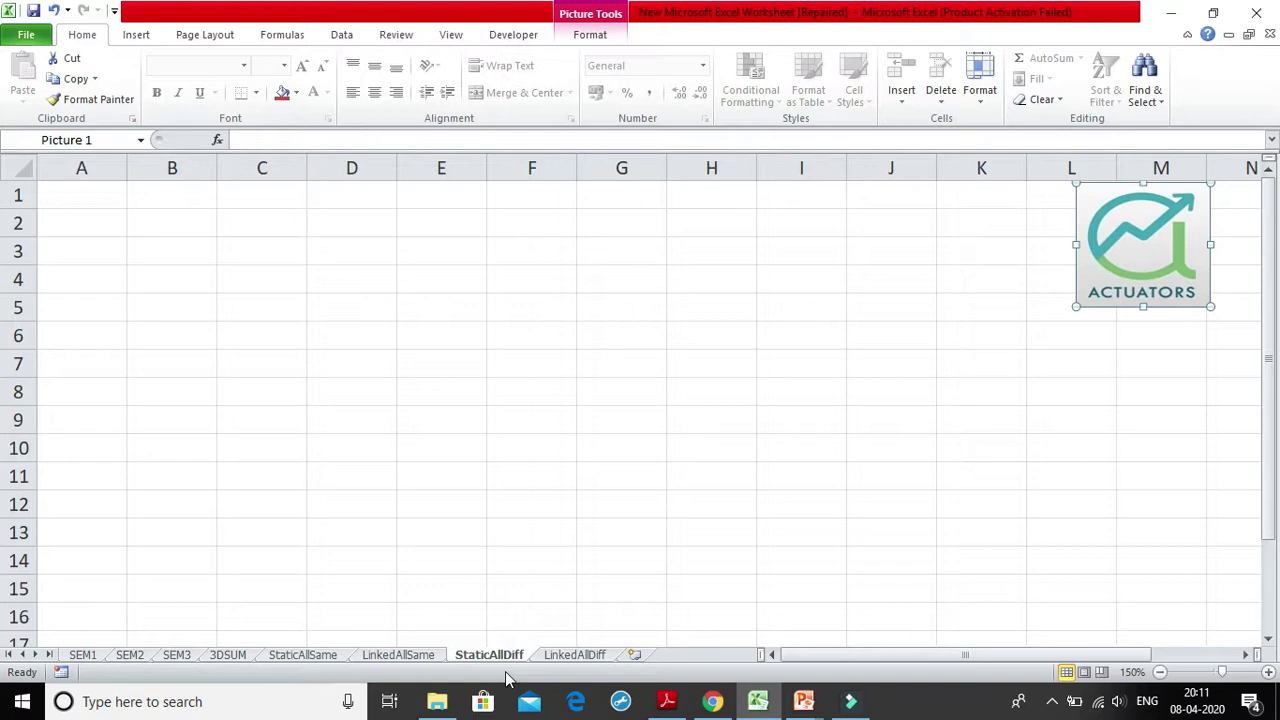
{"action": "left_click", "coordinate": [83, 192]}
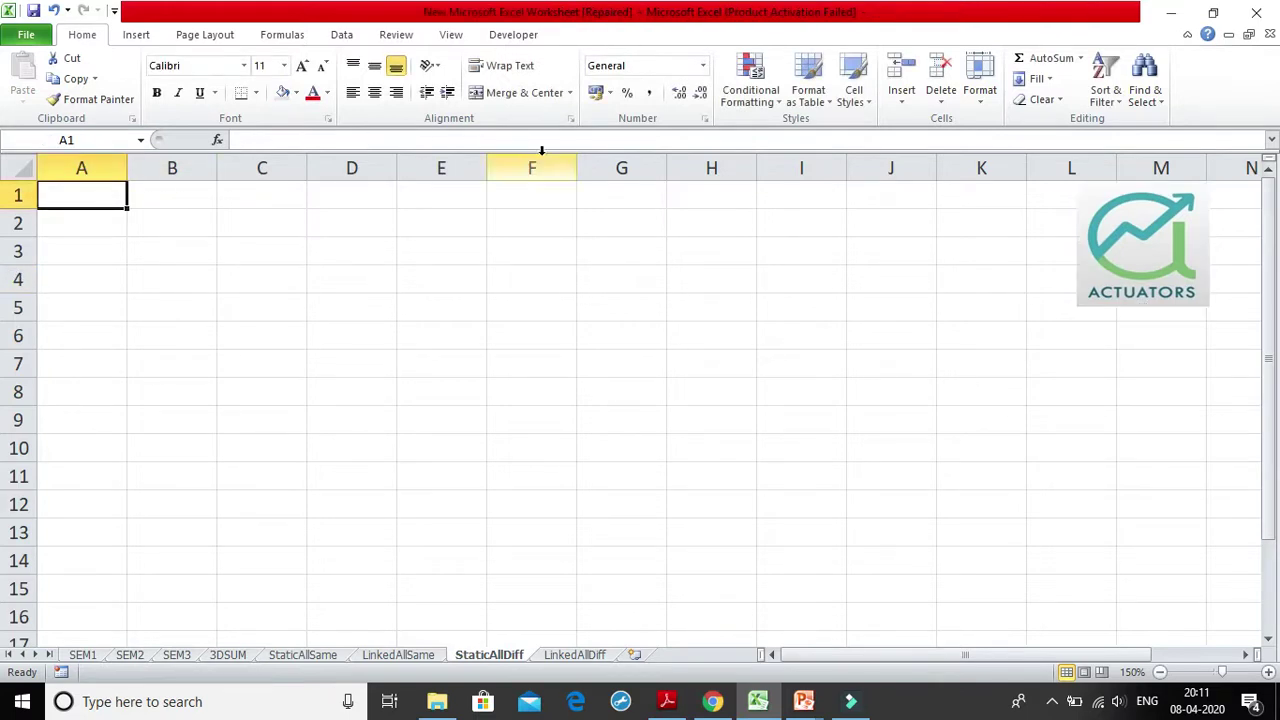
Step: From cell A1, open Data > Consolidate and add SEM1's table H7:K12 as the first reference
{"action": "left_click", "coordinate": [555, 278]}
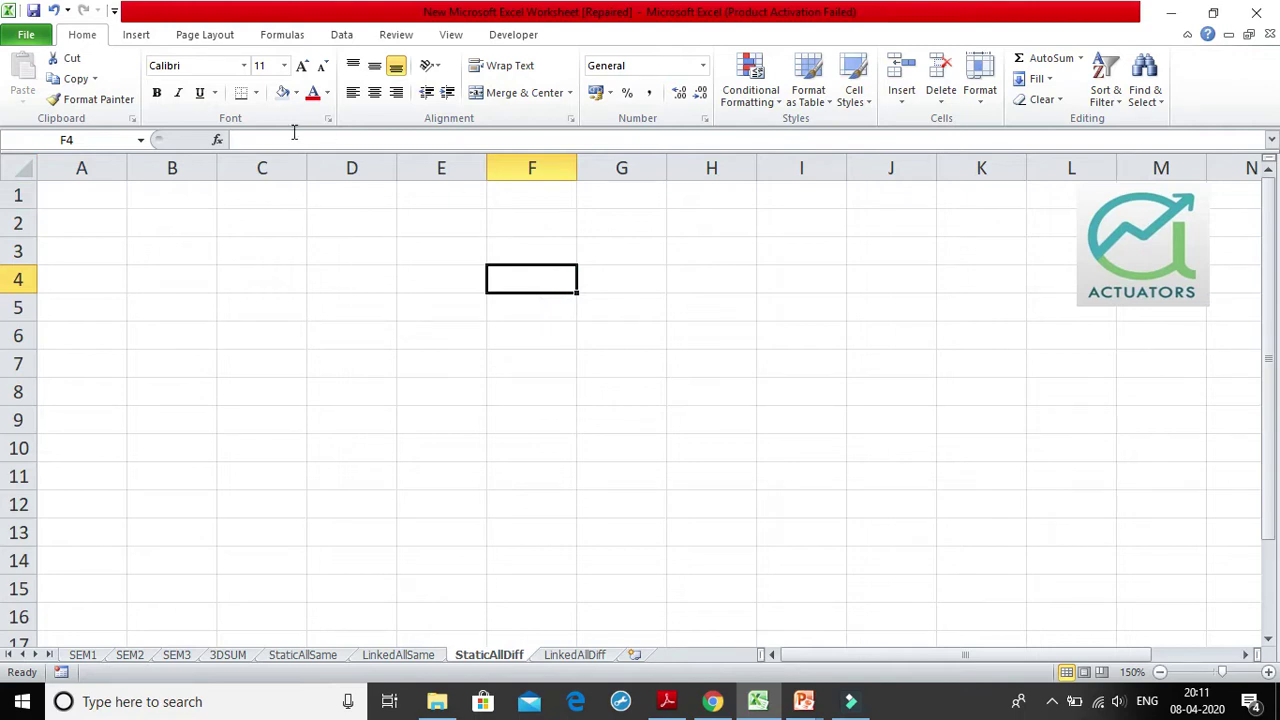
{"action": "left_click", "coordinate": [95, 193]}
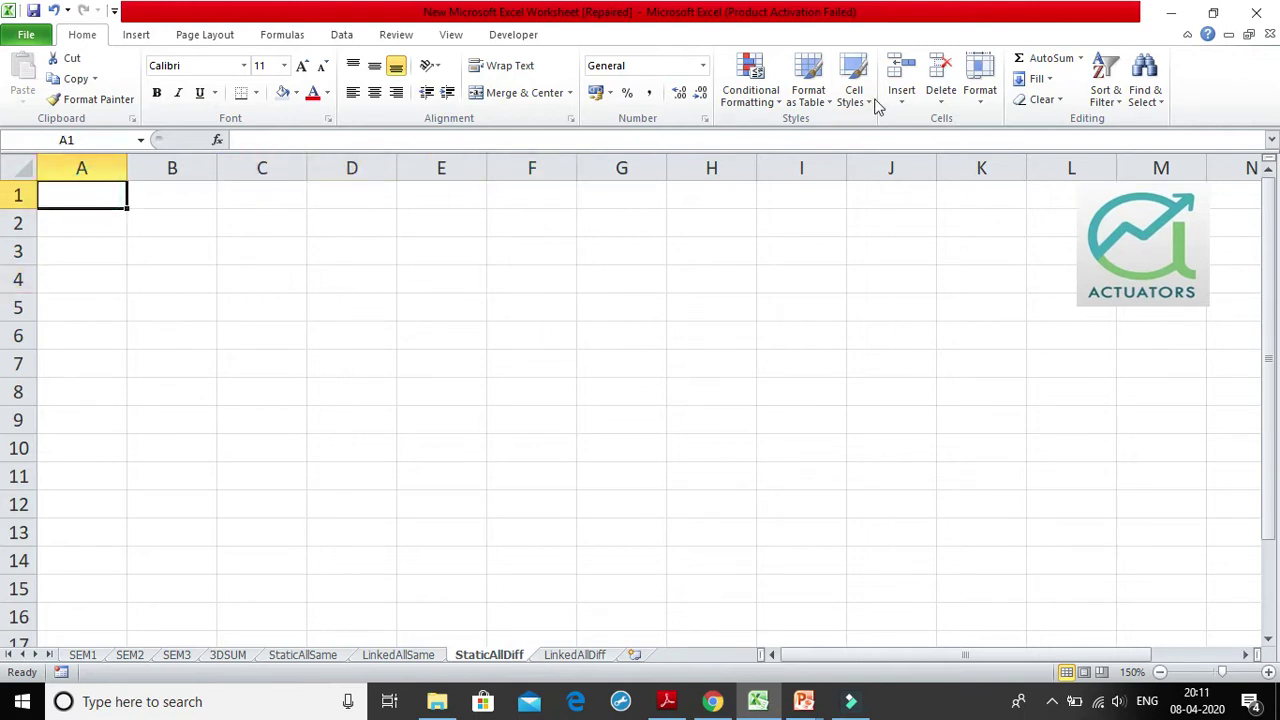
{"action": "left_click", "coordinate": [336, 32]}
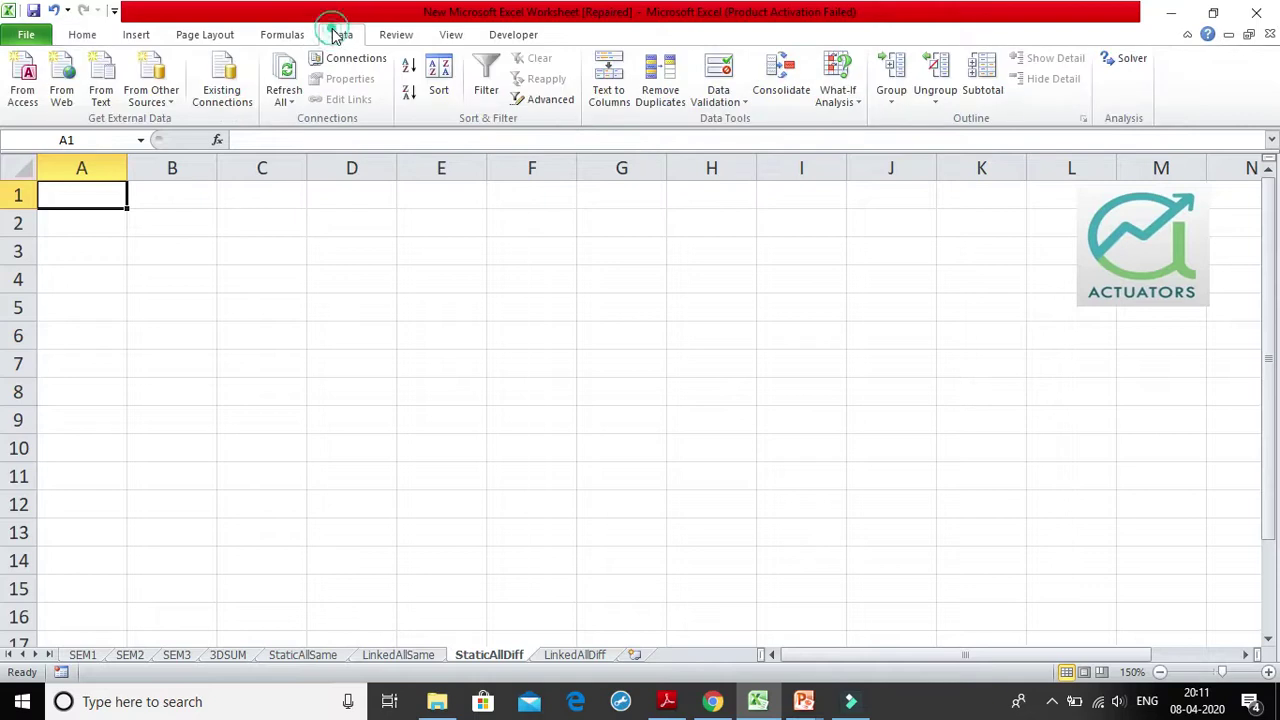
{"action": "left_click", "coordinate": [768, 68]}
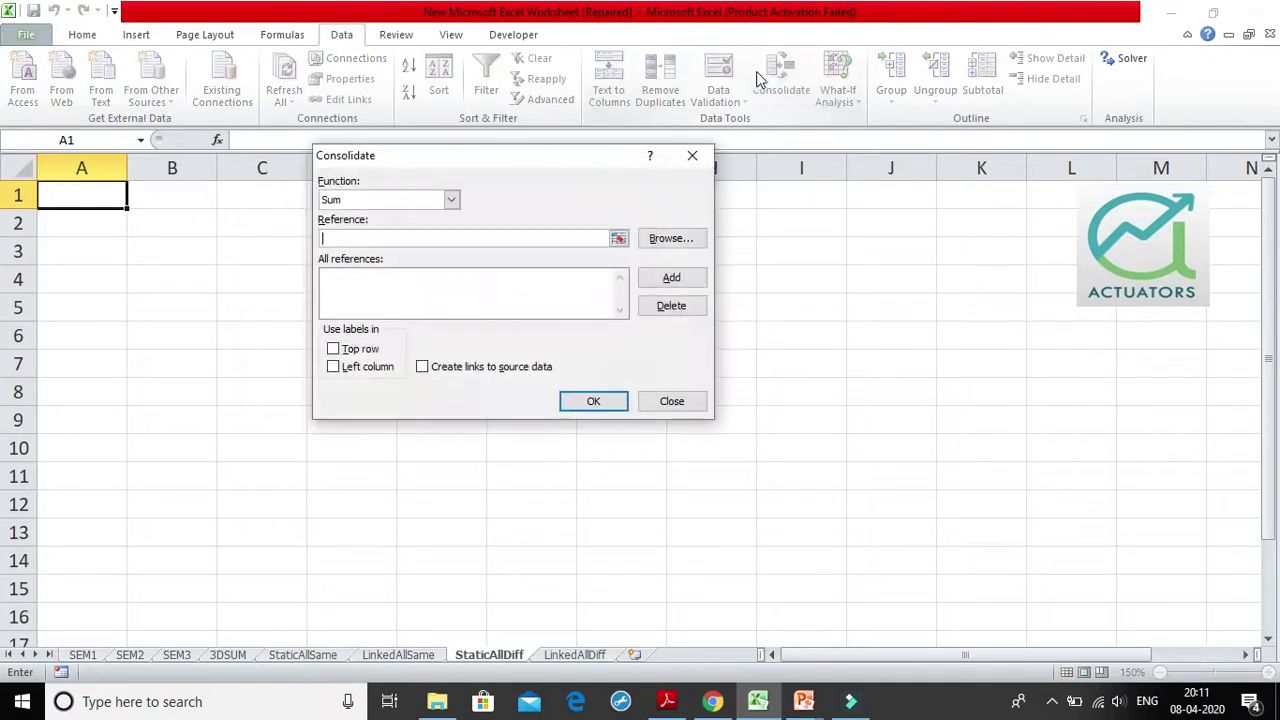
{"action": "left_click_drag", "start_coordinate": [538, 146], "coordinate": [799, 132]}
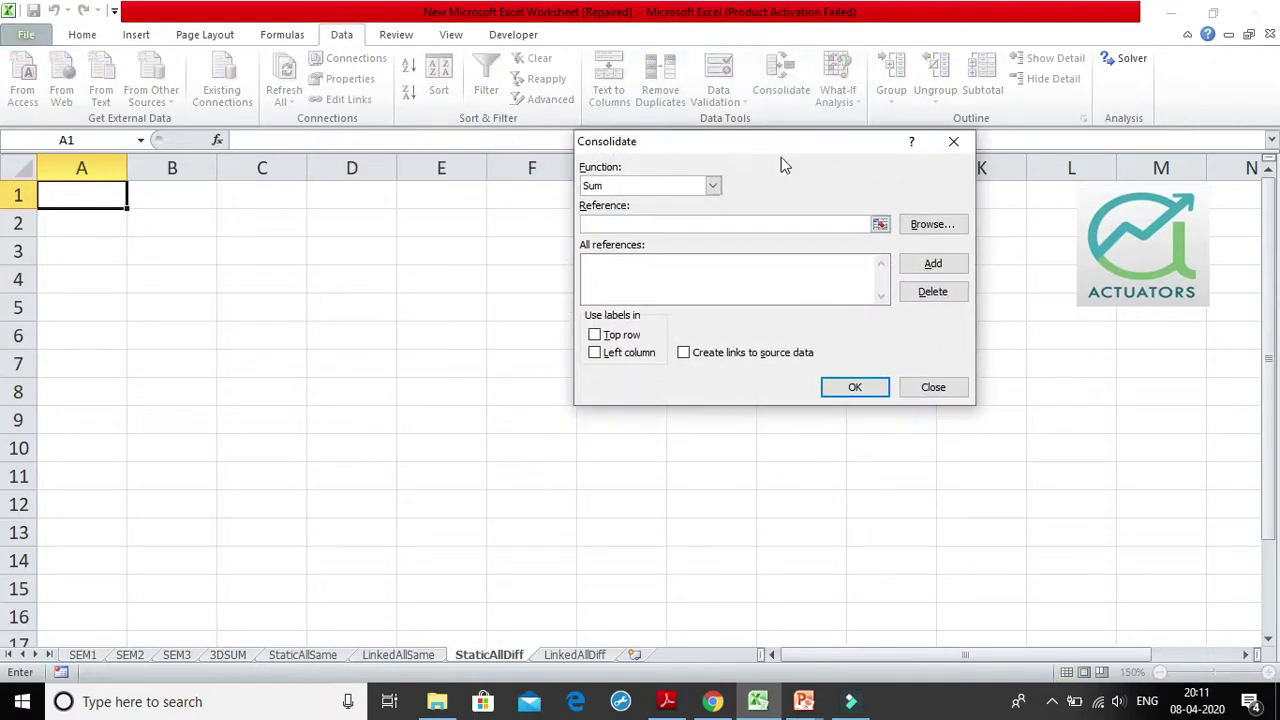
{"action": "left_click", "coordinate": [879, 224]}
{"action": "left_click", "coordinate": [82, 656]}
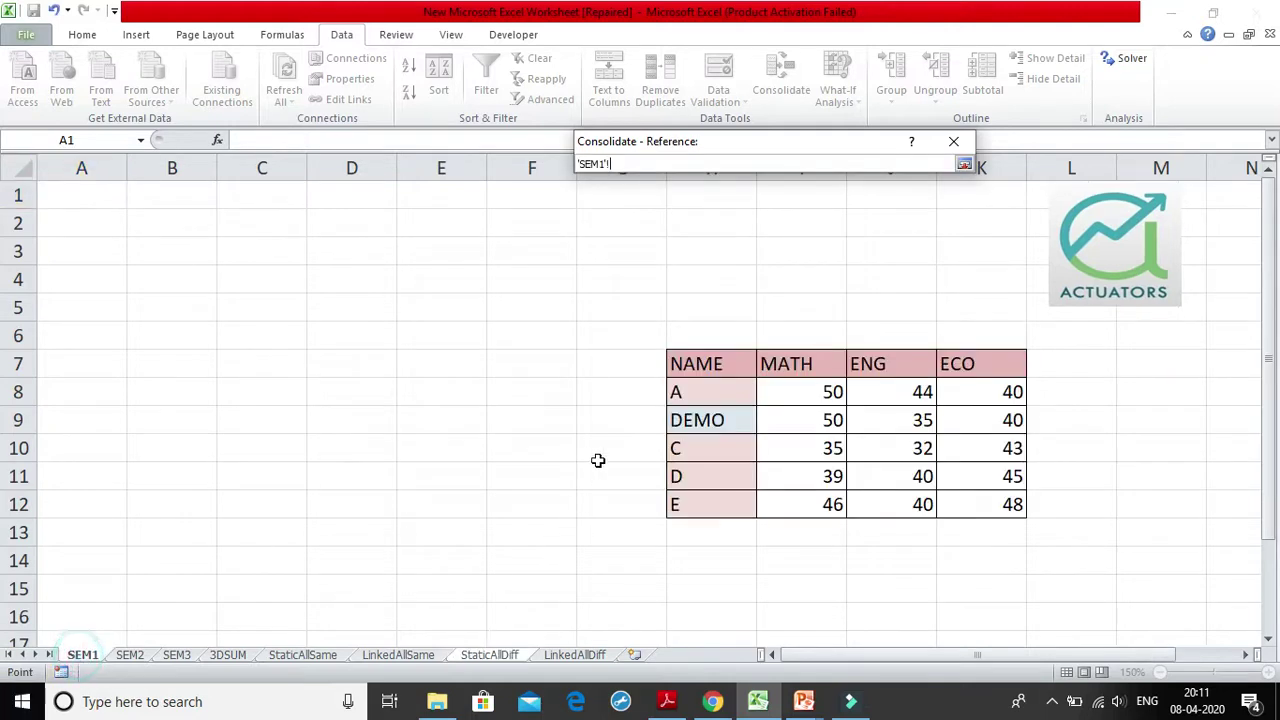
{"action": "left_click_drag", "start_coordinate": [701, 368], "coordinate": [978, 492]}
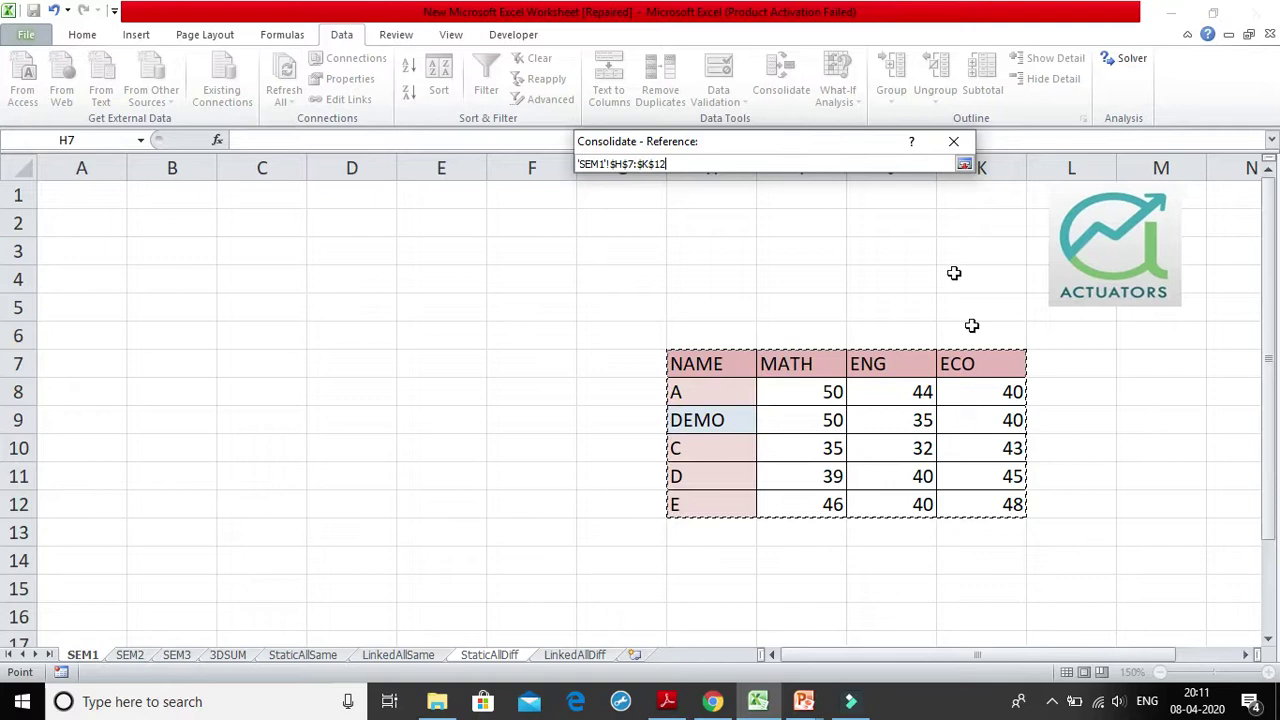
{"action": "left_click", "coordinate": [964, 164]}
{"action": "left_click", "coordinate": [932, 263]}
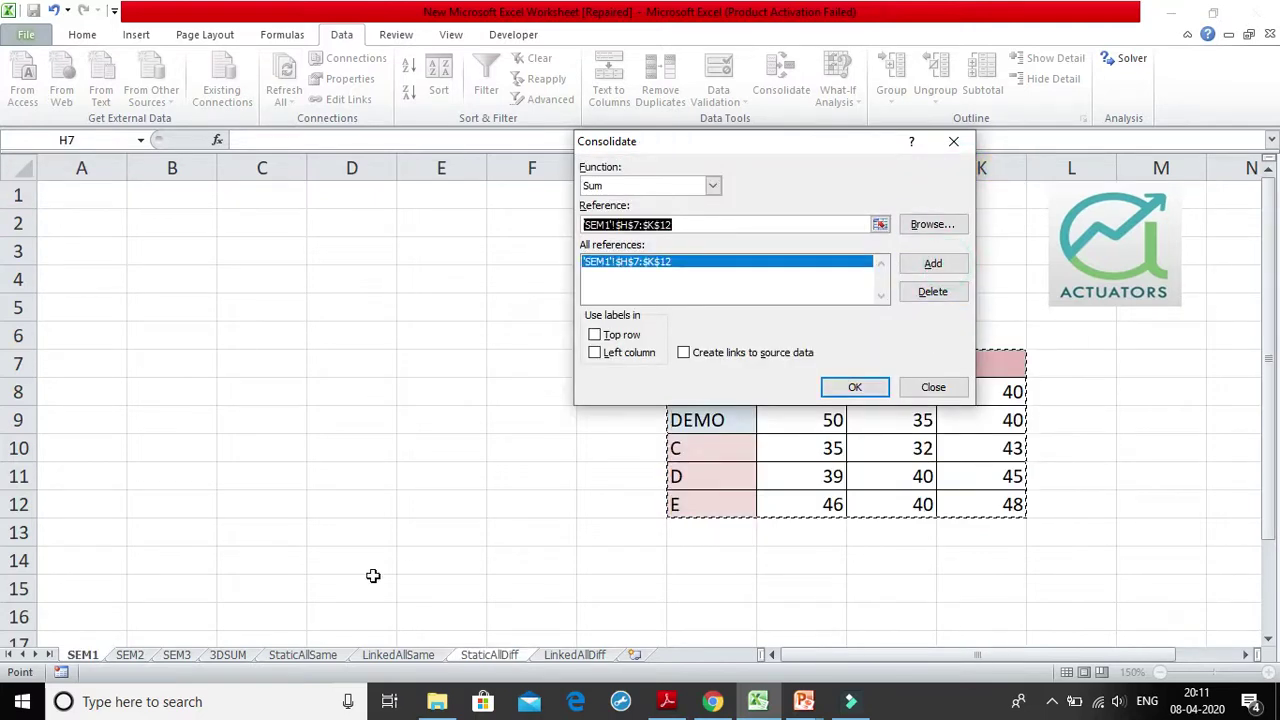
Step: Add SEM2's table B9:E14 and SEM3's table H1:K6 to the consolidation references
{"action": "left_click", "coordinate": [880, 224]}
{"action": "left_click", "coordinate": [140, 655]}
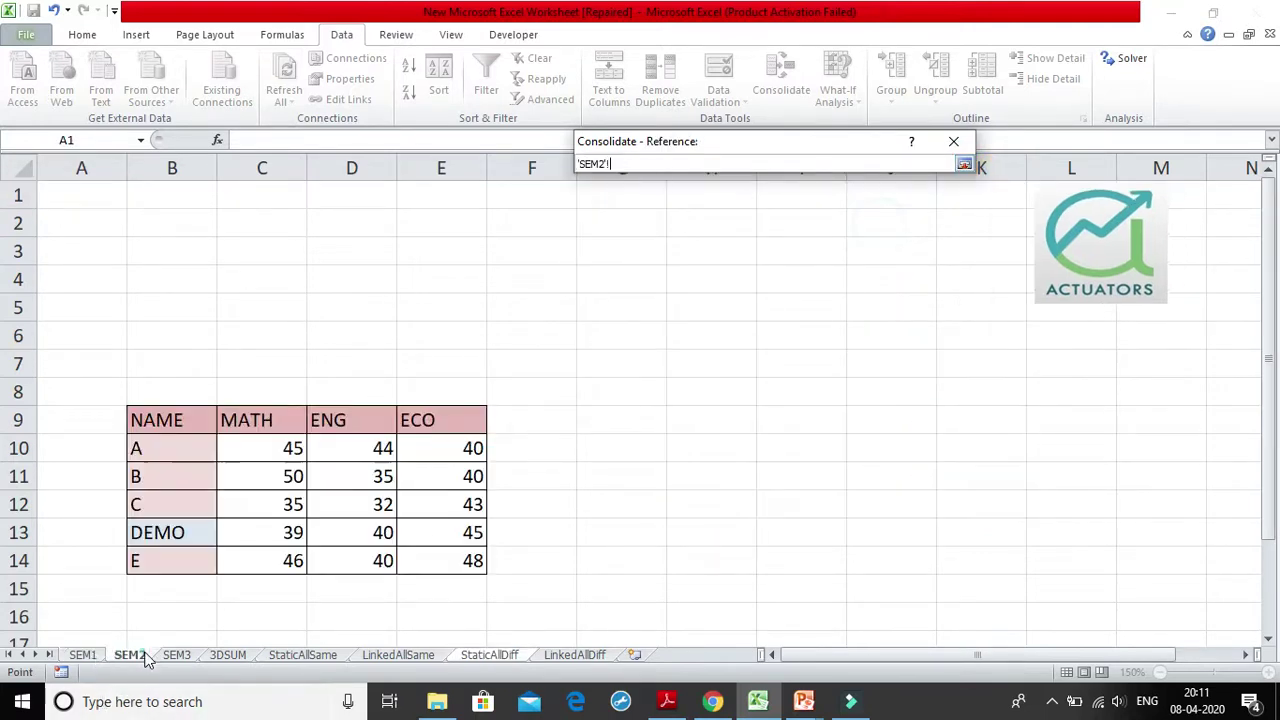
{"action": "left_click_drag", "start_coordinate": [194, 417], "coordinate": [446, 557]}
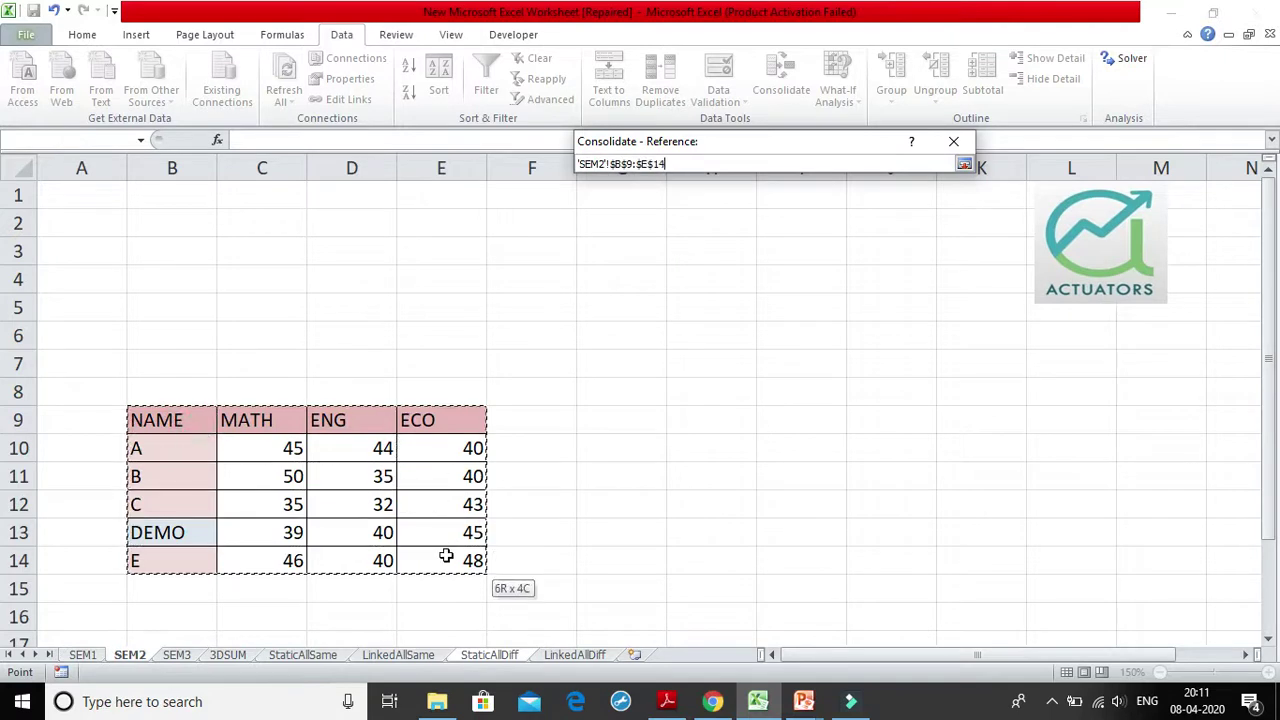
{"action": "left_click", "coordinate": [964, 164]}
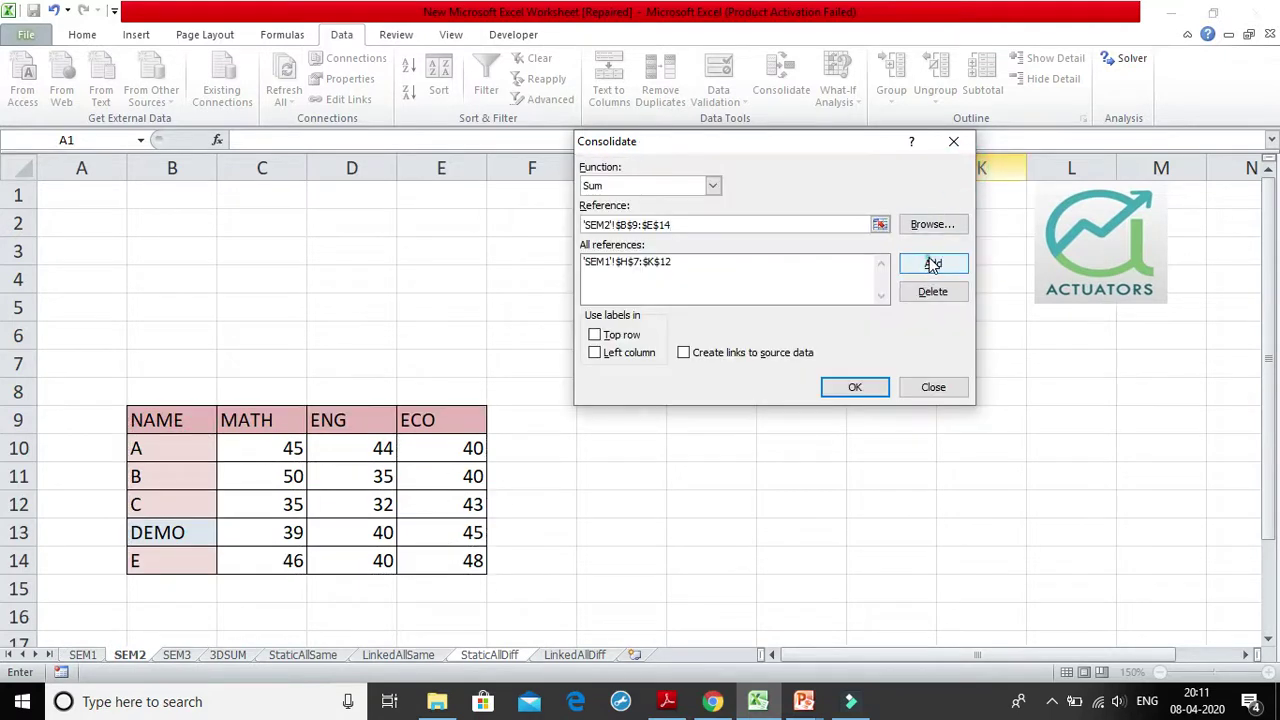
{"action": "left_click", "coordinate": [932, 264]}
{"action": "left_click", "coordinate": [176, 655]}
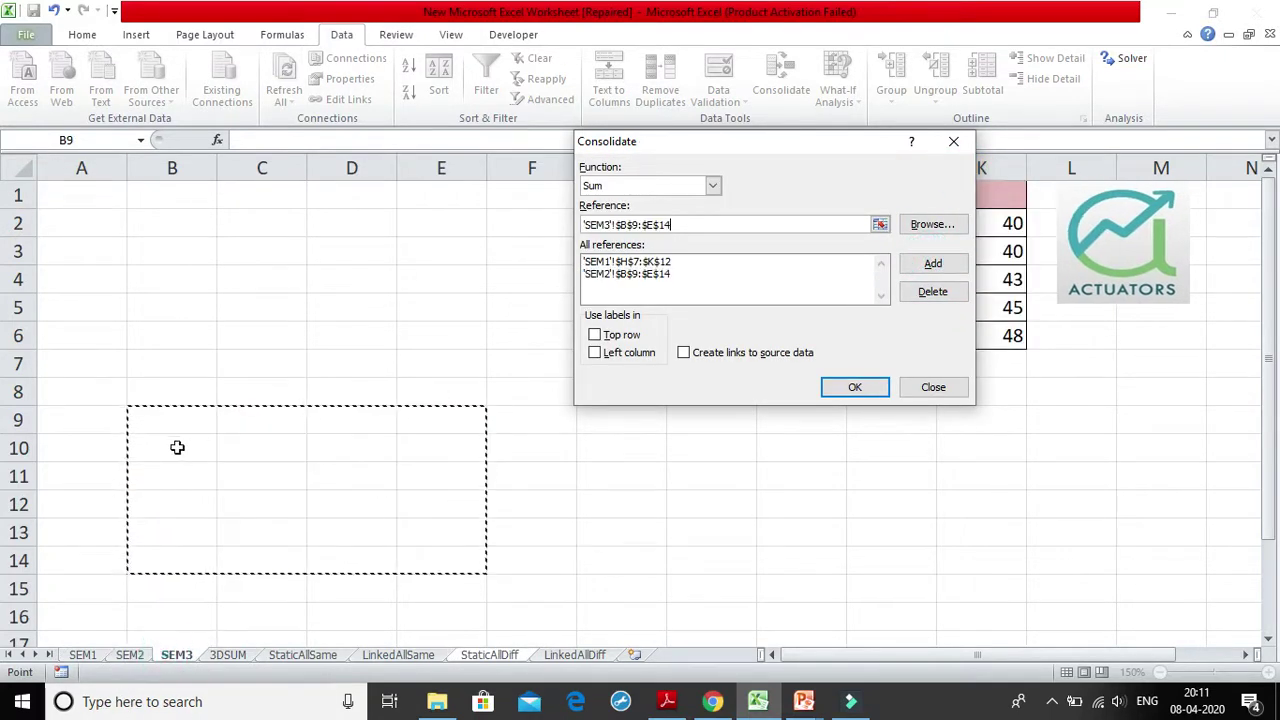
{"action": "left_click_drag", "start_coordinate": [868, 143], "coordinate": [571, 179]}
{"action": "left_click_drag", "start_coordinate": [700, 195], "coordinate": [1007, 347]}
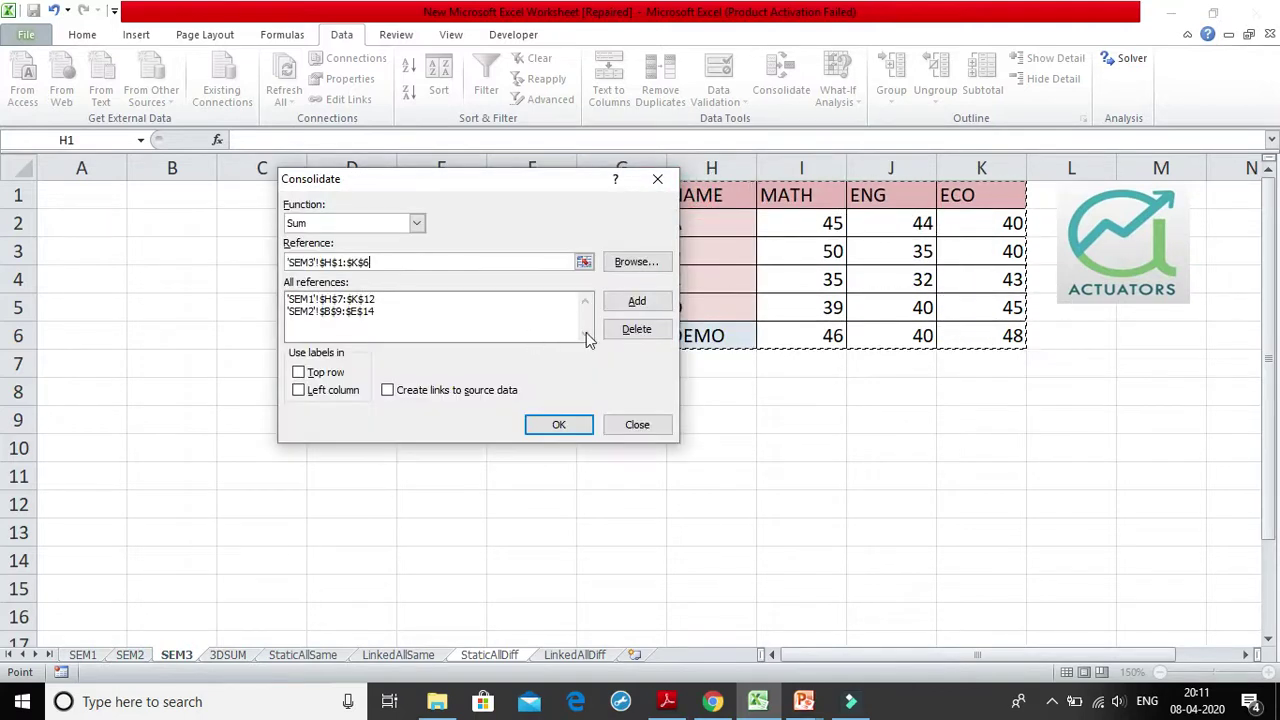
{"action": "left_click", "coordinate": [638, 302]}
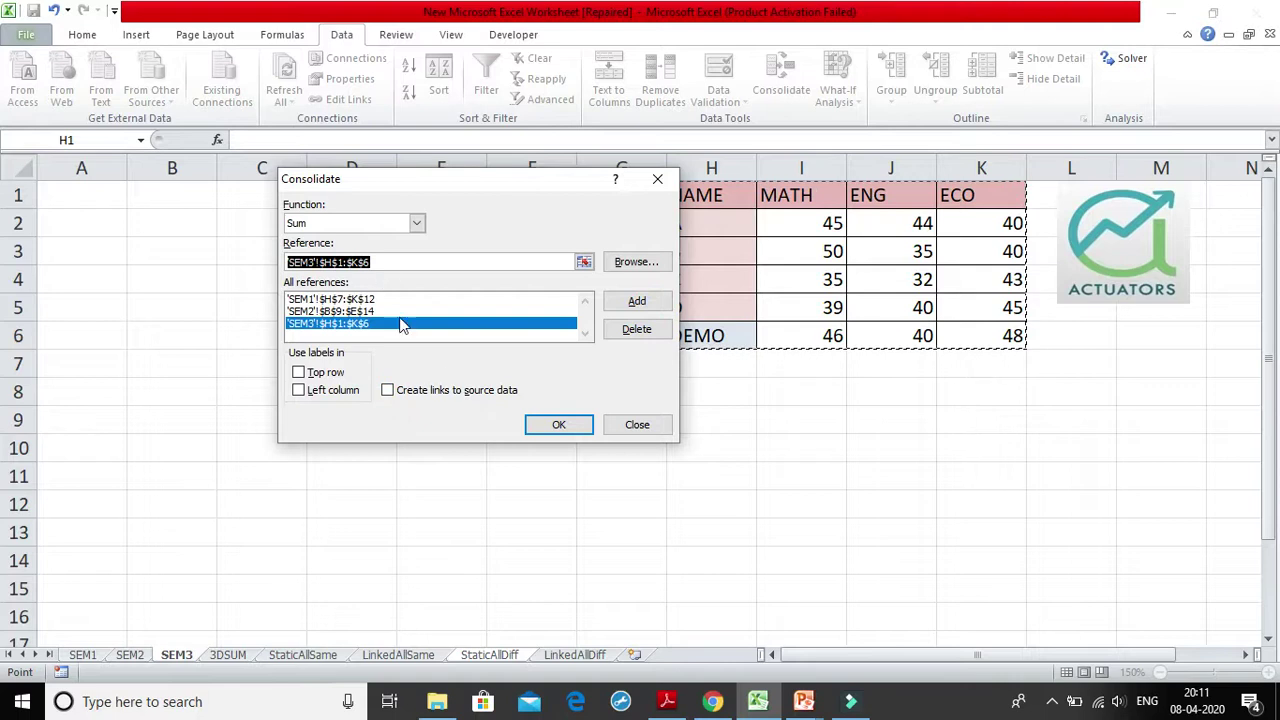
Step: Turn on top-row and left-column labels and run the Sum consolidation
{"action": "left_click_drag", "start_coordinate": [414, 180], "coordinate": [293, 178]}
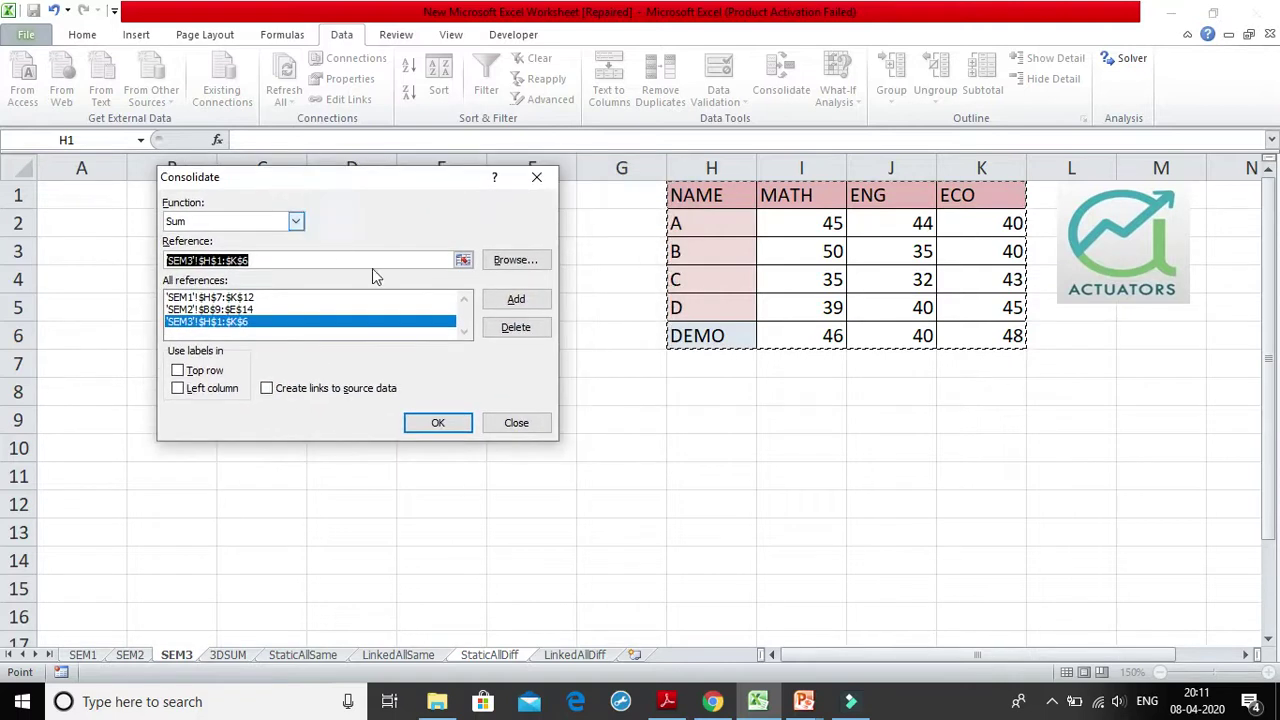
{"action": "left_click", "coordinate": [177, 371]}
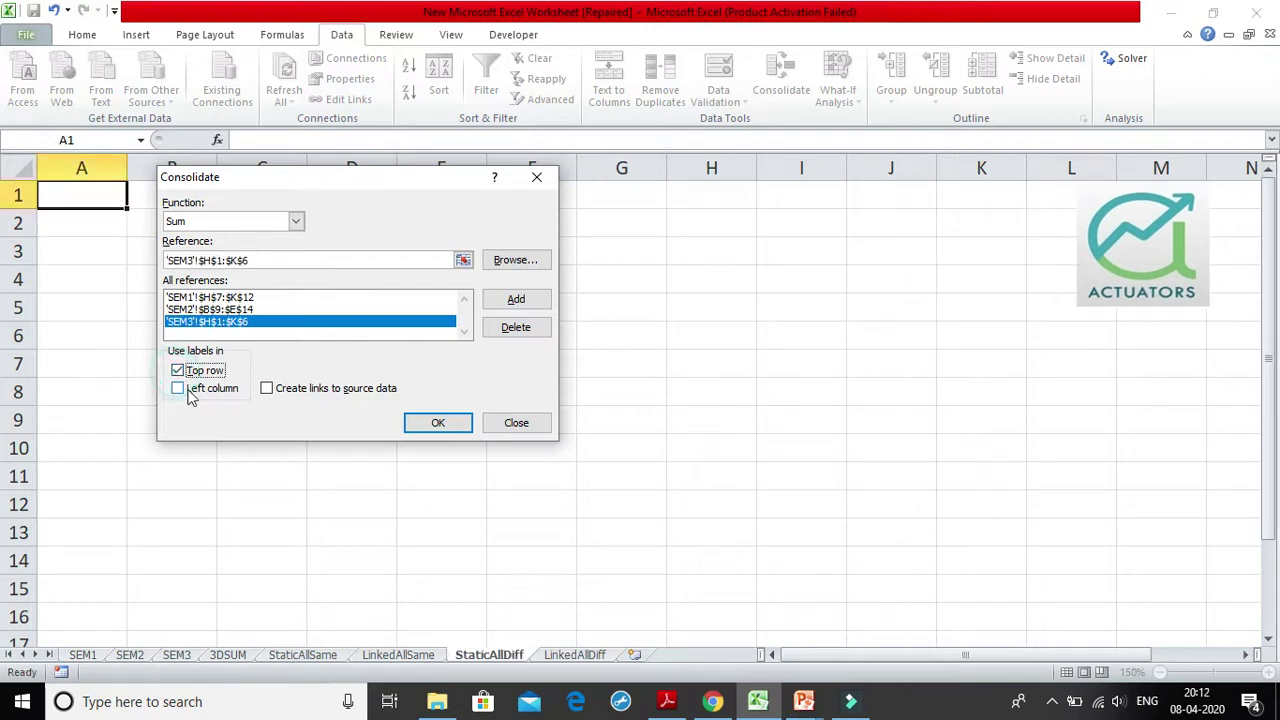
{"action": "left_click", "coordinate": [187, 391]}
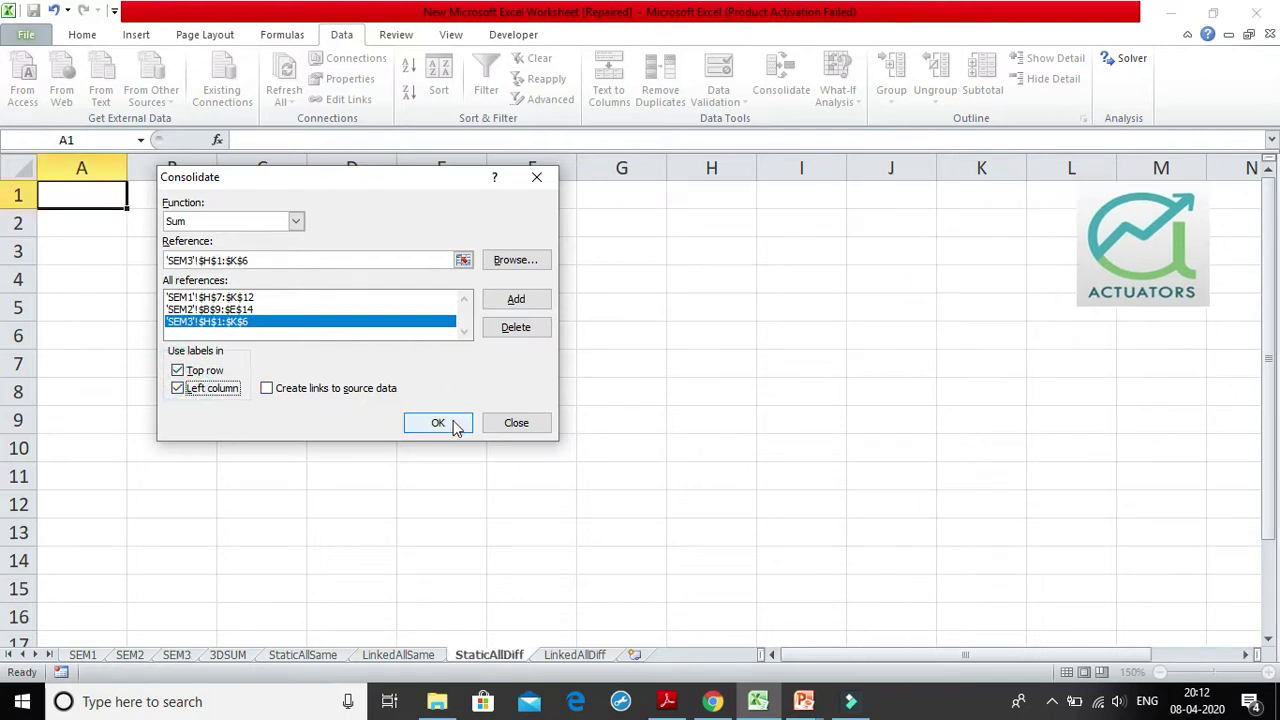
{"action": "left_click", "coordinate": [453, 424]}
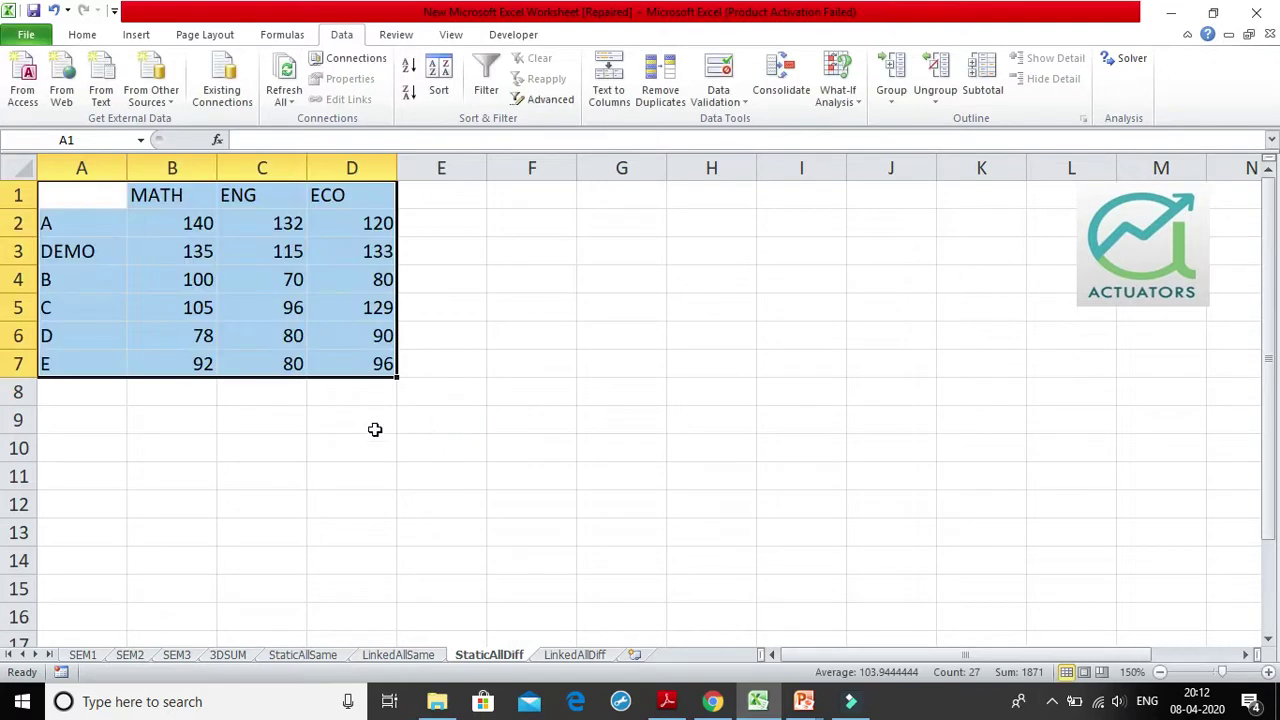
Step: Review the consolidated A1:D7 rows for students A, DEMO, B, C, D and E
{"action": "left_click", "coordinate": [375, 429]}
{"action": "left_click_drag", "start_coordinate": [120, 203], "coordinate": [388, 363]}
{"action": "left_click_drag", "start_coordinate": [337, 449], "coordinate": [345, 420]}
{"action": "left_click", "coordinate": [108, 222]}
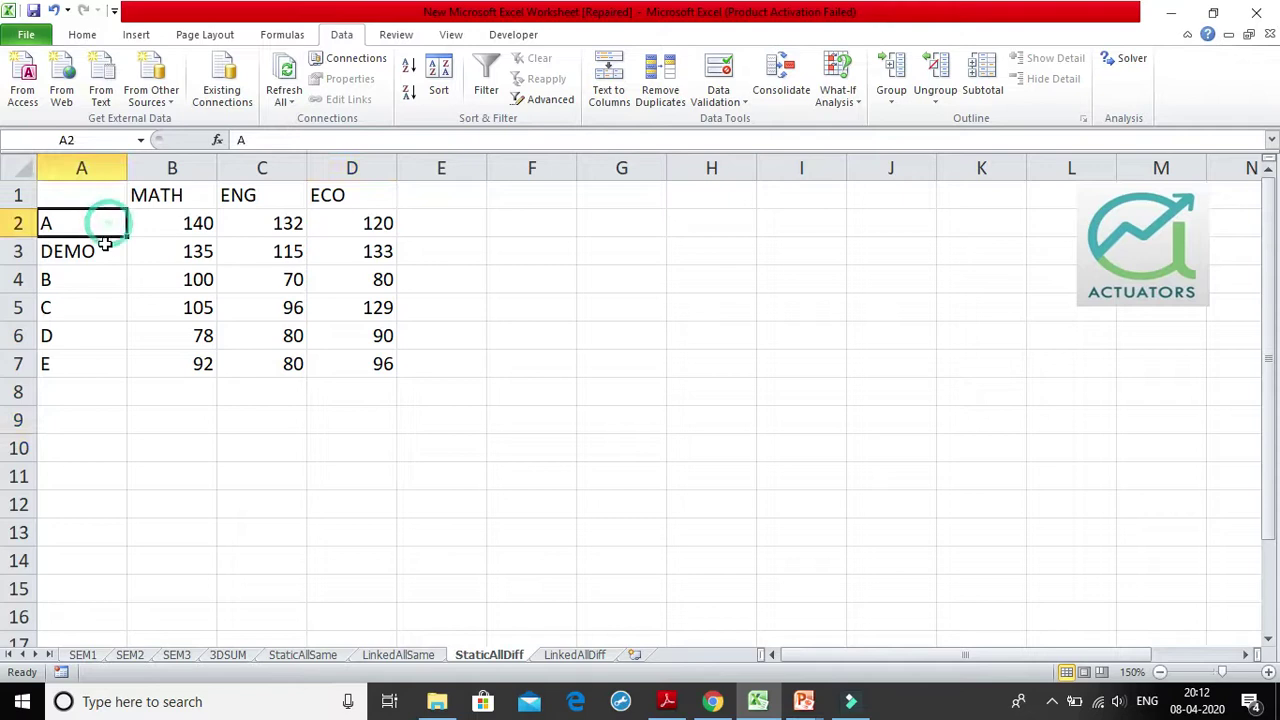
{"action": "left_click", "coordinate": [101, 250]}
{"action": "left_click", "coordinate": [93, 281]}
{"action": "left_click", "coordinate": [86, 303]}
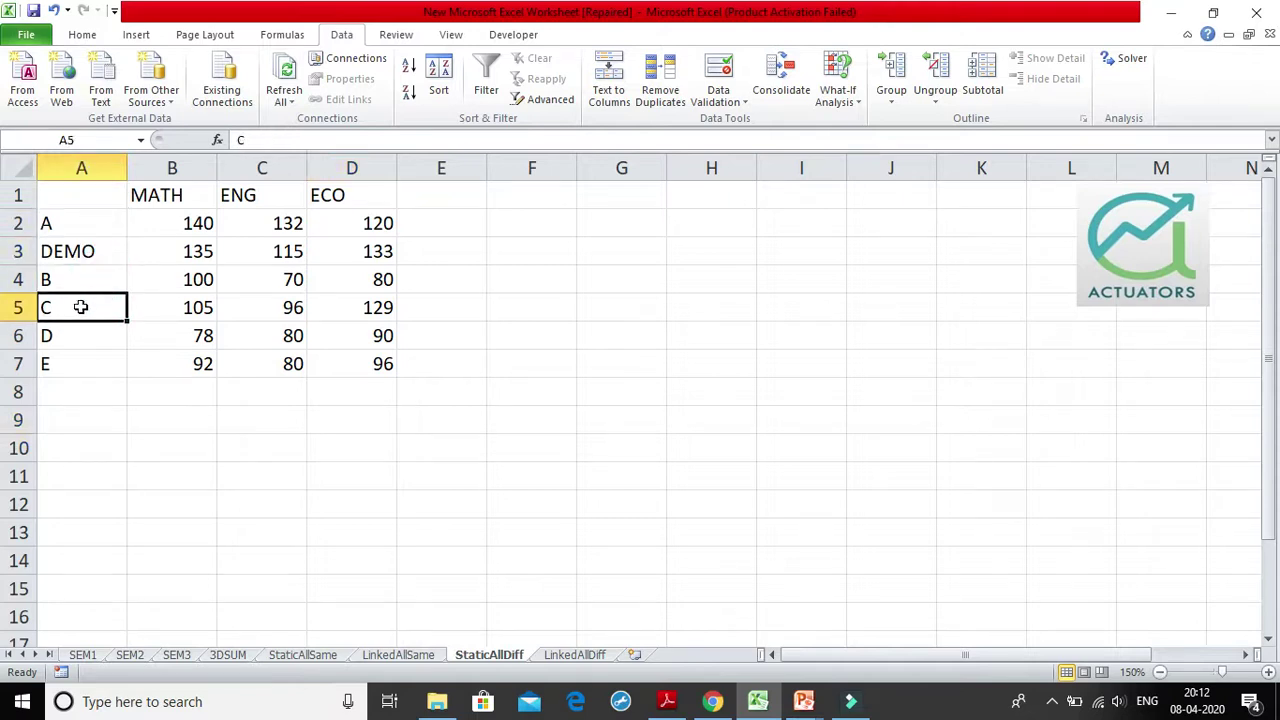
{"action": "left_click", "coordinate": [63, 337]}
{"action": "left_click", "coordinate": [57, 365]}
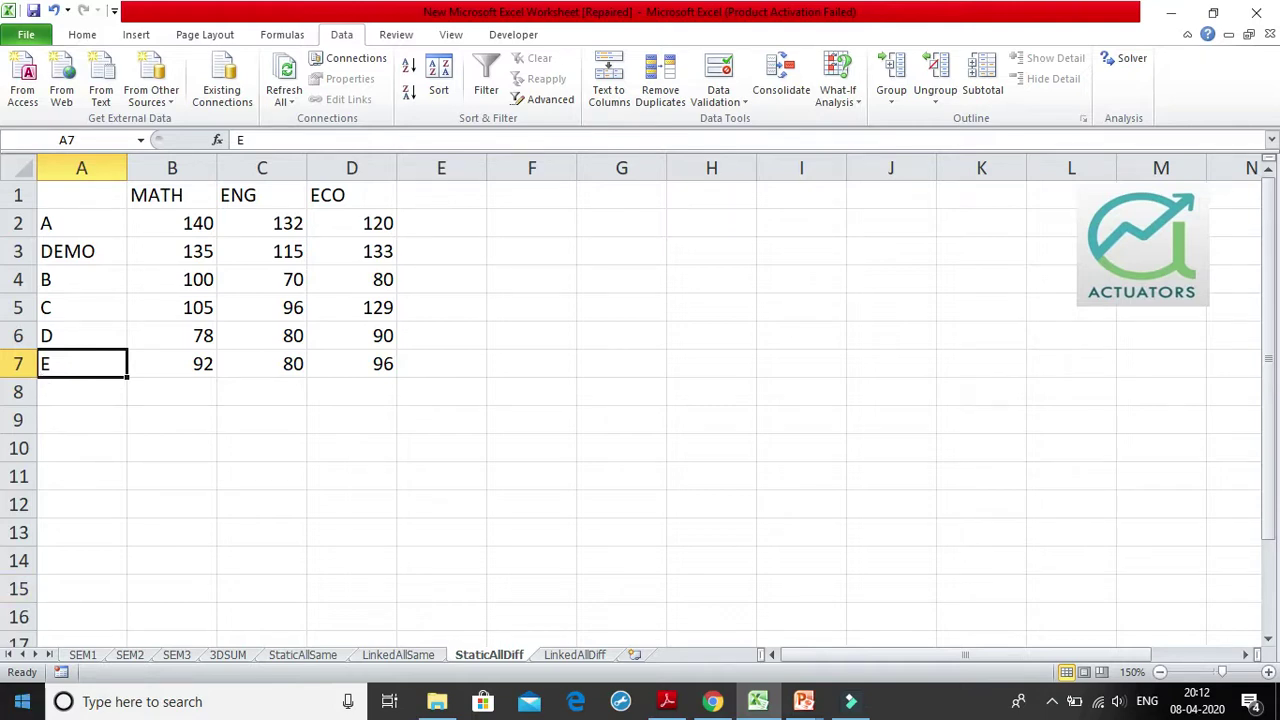
Step: Compare SEM1 and SEM2 marks with the DEMO row in the StaticAllDiff totals
{"action": "left_click", "coordinate": [82, 654]}
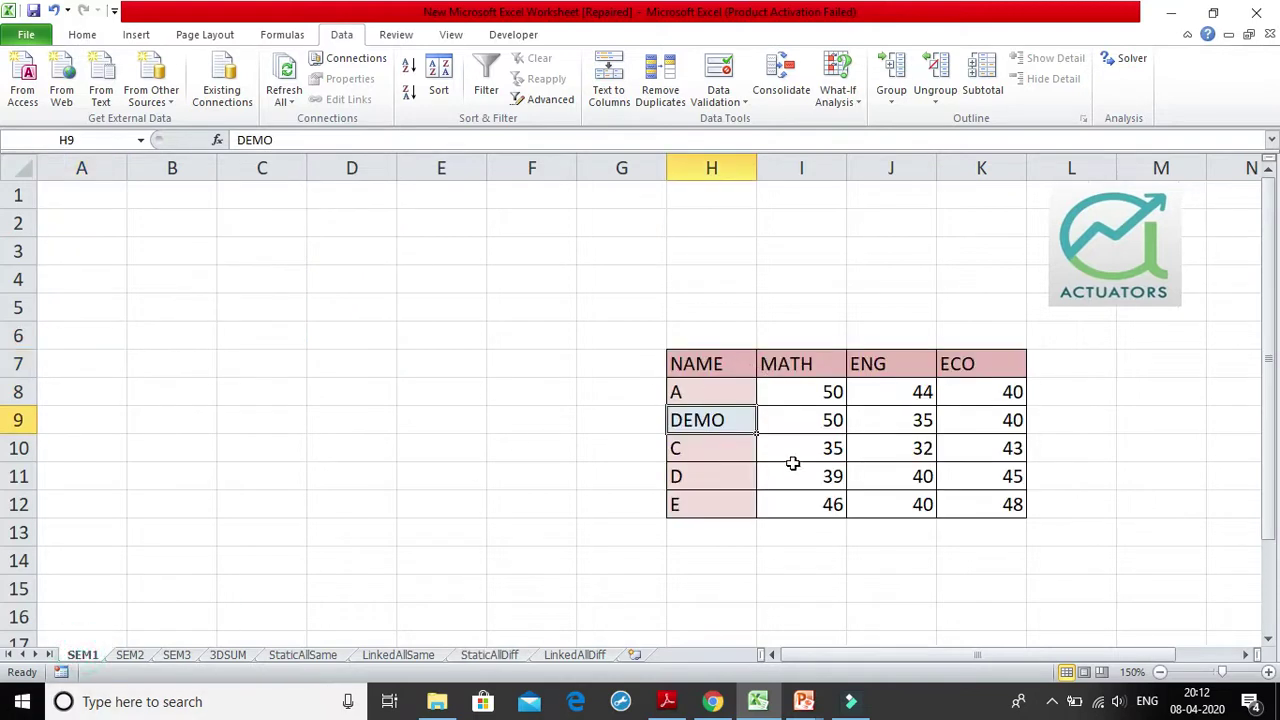
{"action": "left_click", "coordinate": [129, 656]}
{"action": "left_click", "coordinate": [197, 476]}
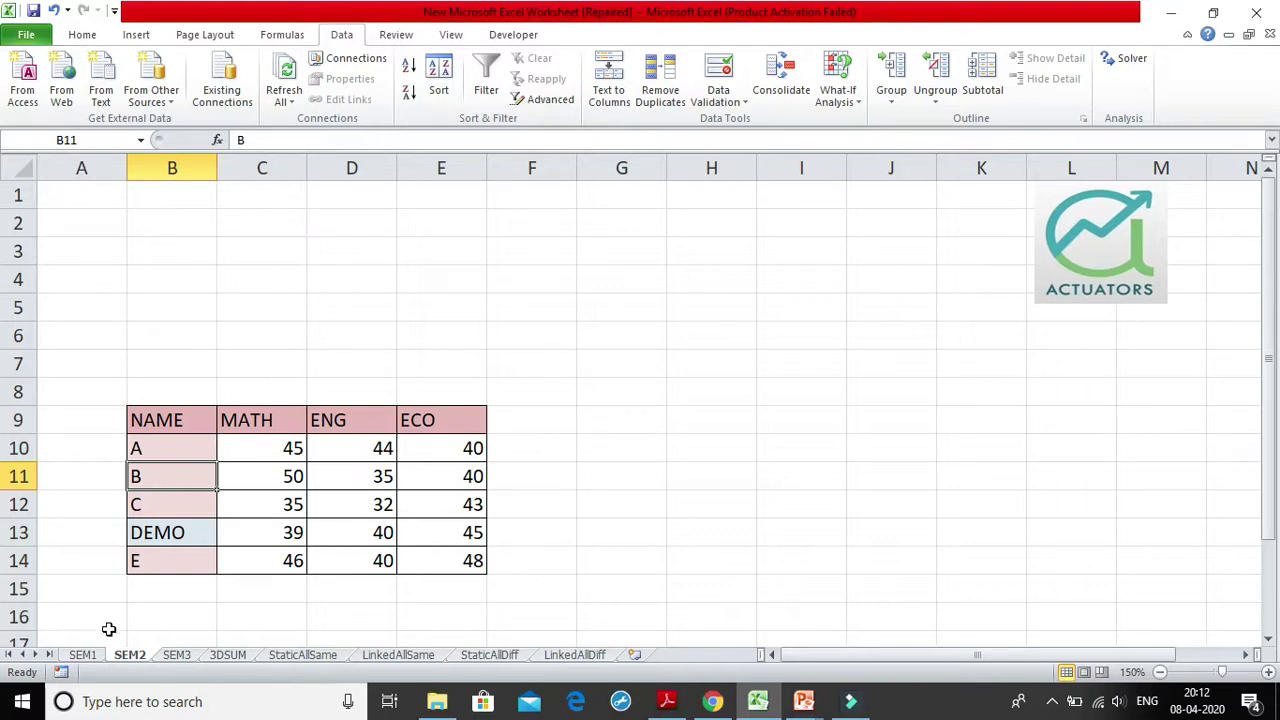
{"action": "left_click", "coordinate": [84, 655]}
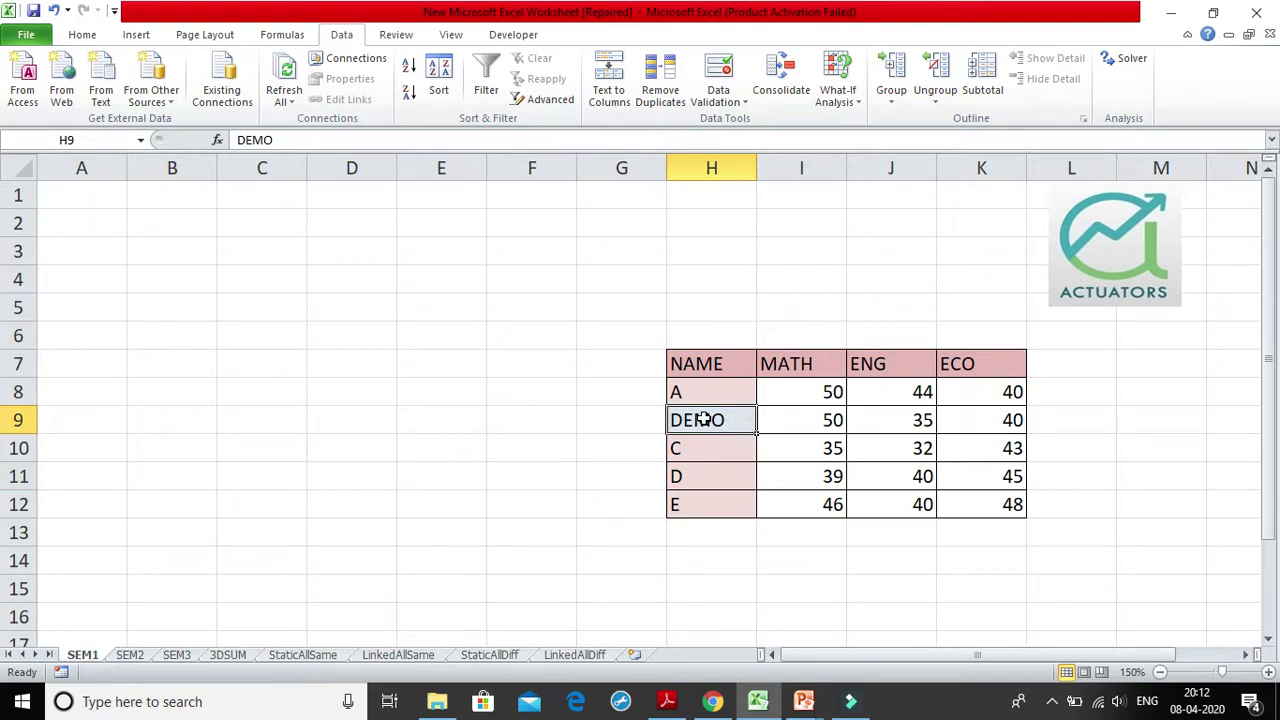
{"action": "left_click", "coordinate": [482, 655]}
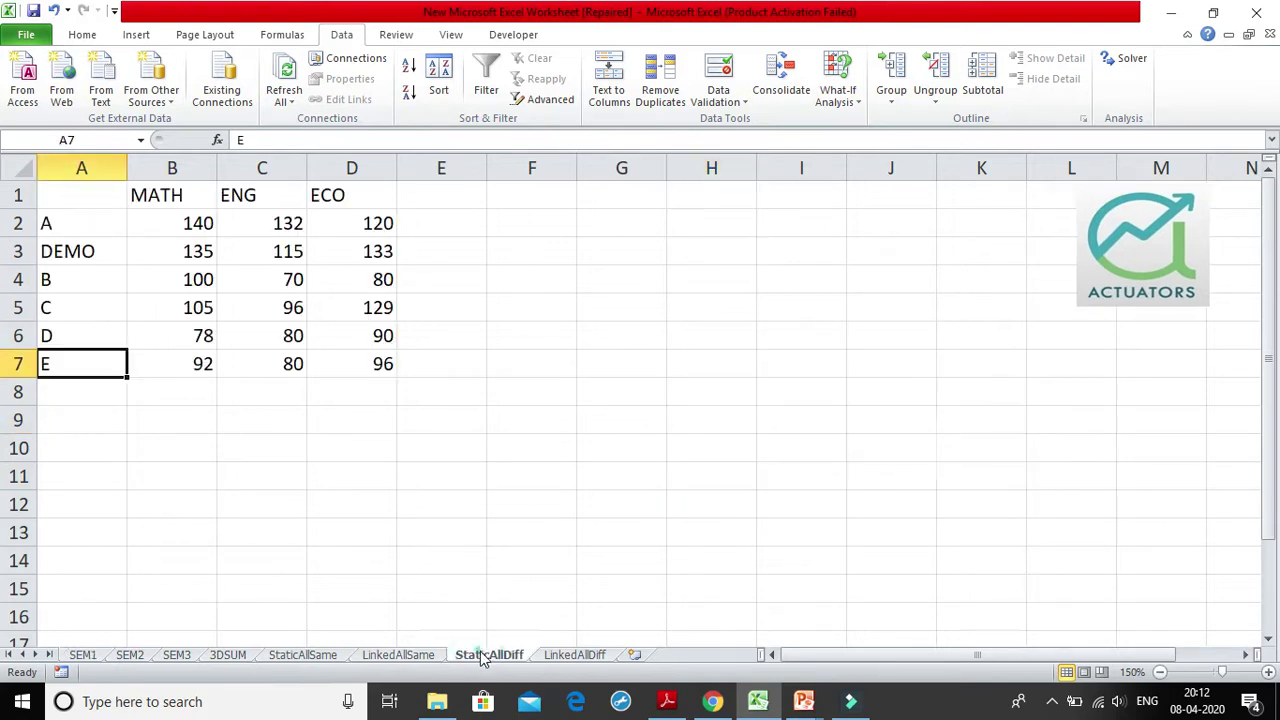
{"action": "left_click", "coordinate": [120, 252]}
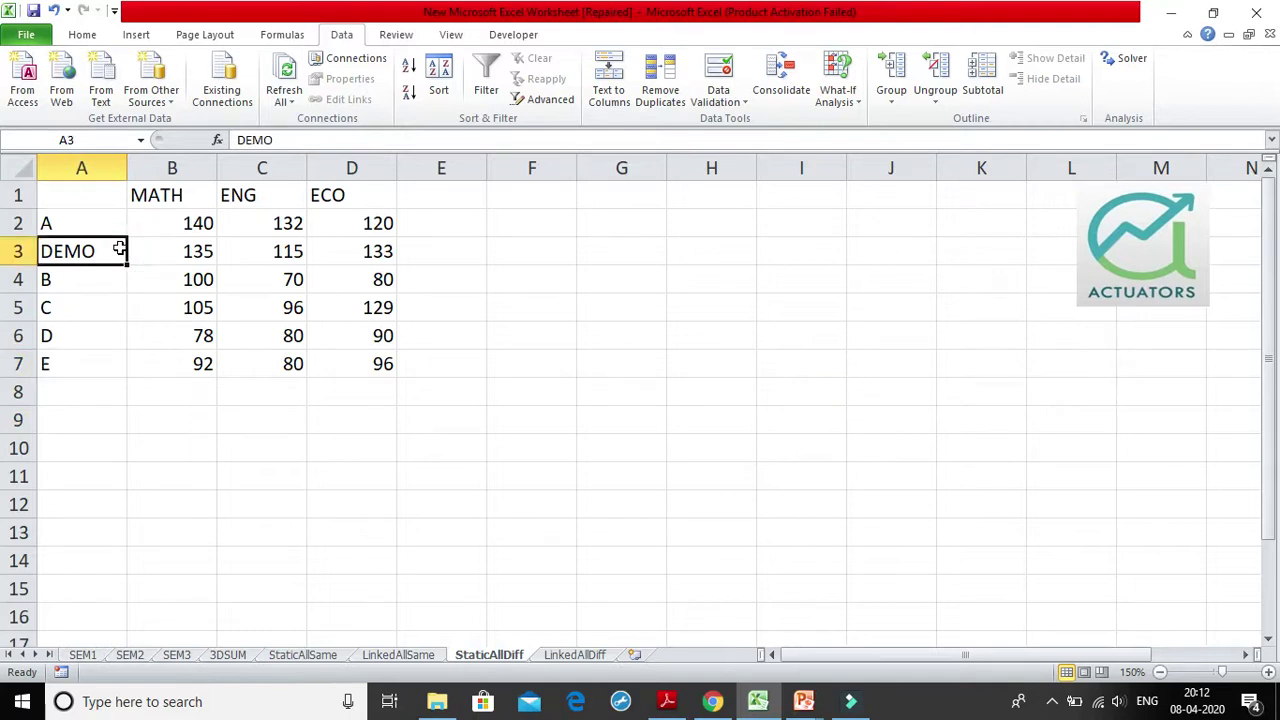
{"action": "left_click_drag", "start_coordinate": [82, 199], "coordinate": [385, 388]}
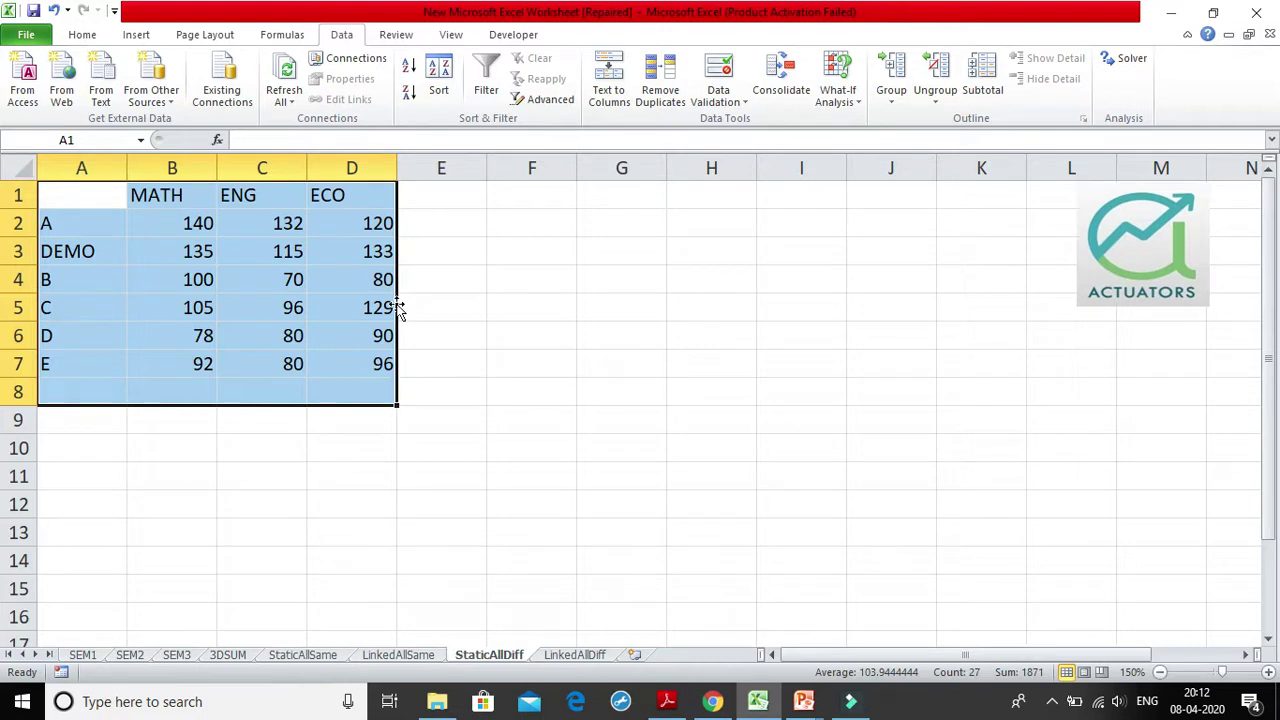
{"action": "left_click", "coordinate": [80, 250]}
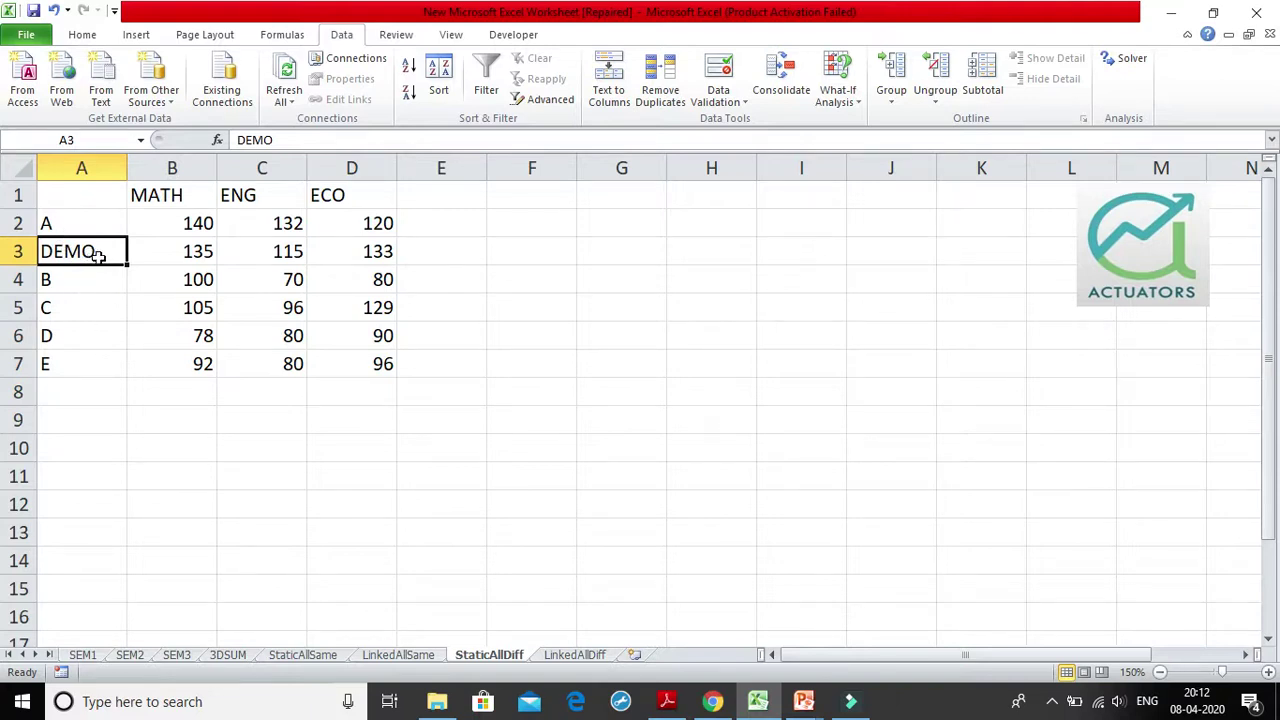
Step: Check student B's SEM3 marks against B's totals of 100 MATH, 70 ENG, 80 ECO
{"action": "left_click", "coordinate": [128, 655]}
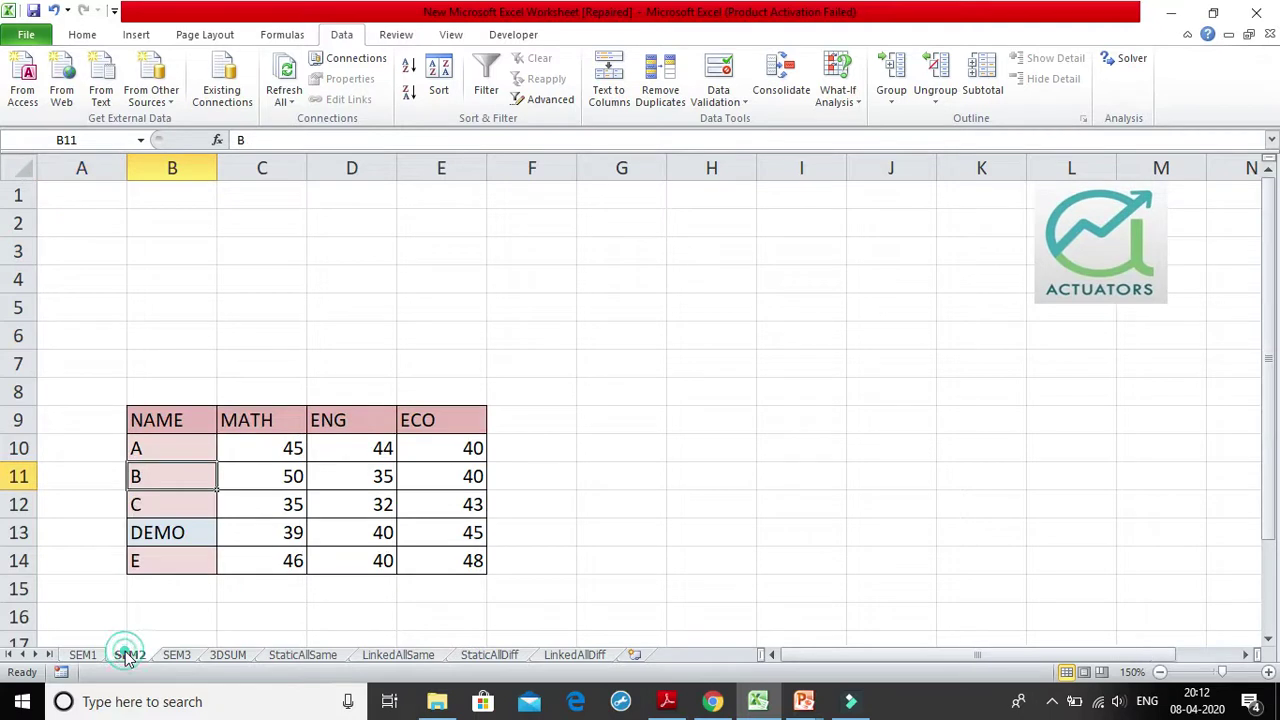
{"action": "left_click", "coordinate": [190, 659]}
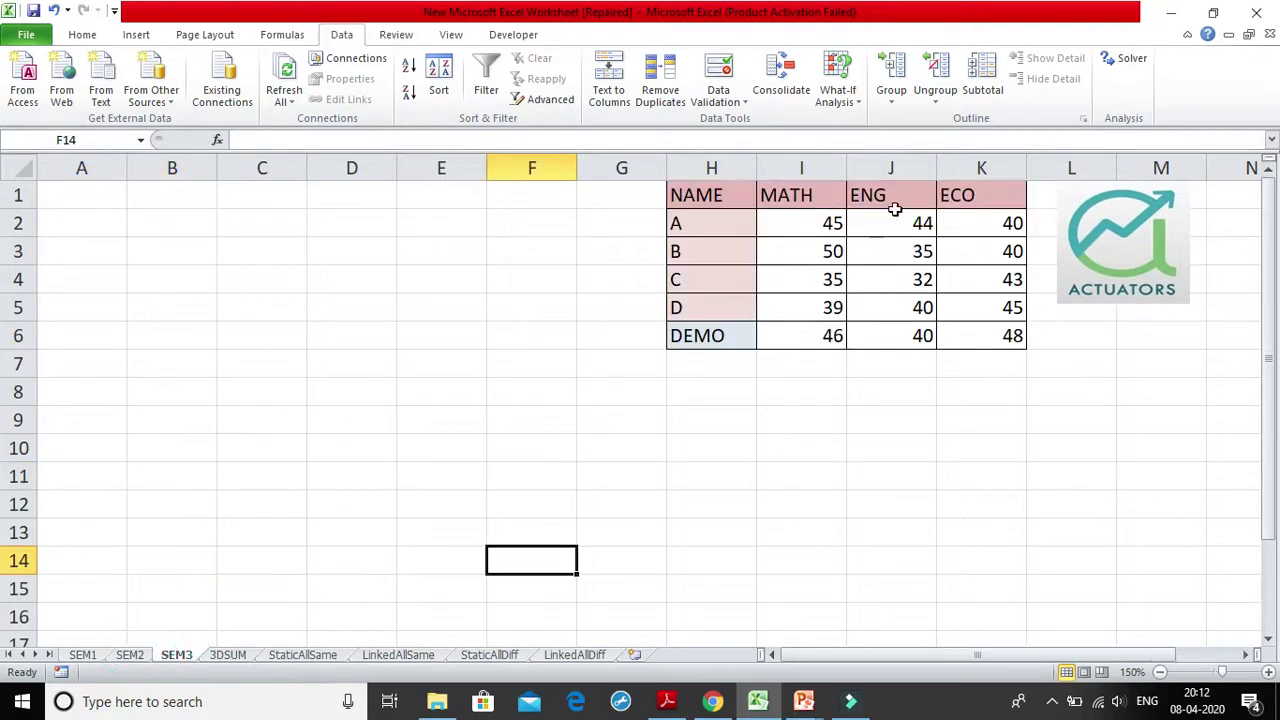
{"action": "left_click", "coordinate": [742, 246]}
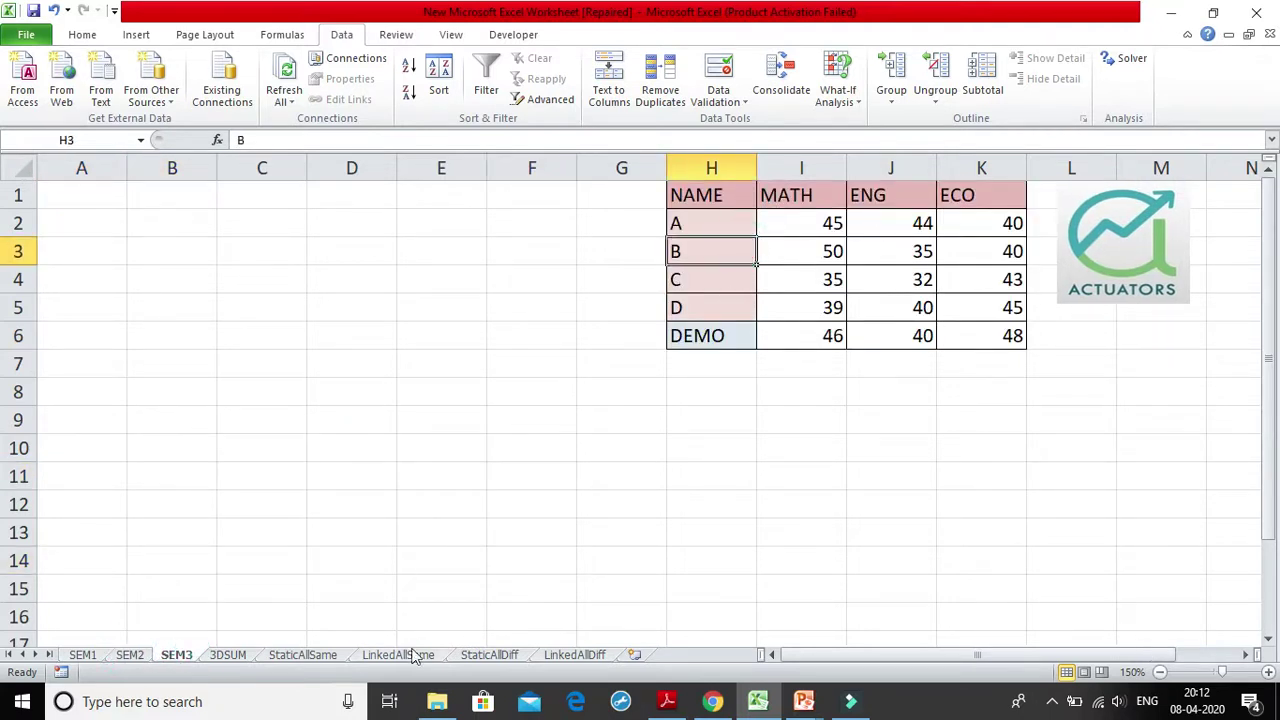
{"action": "left_click", "coordinate": [485, 658]}
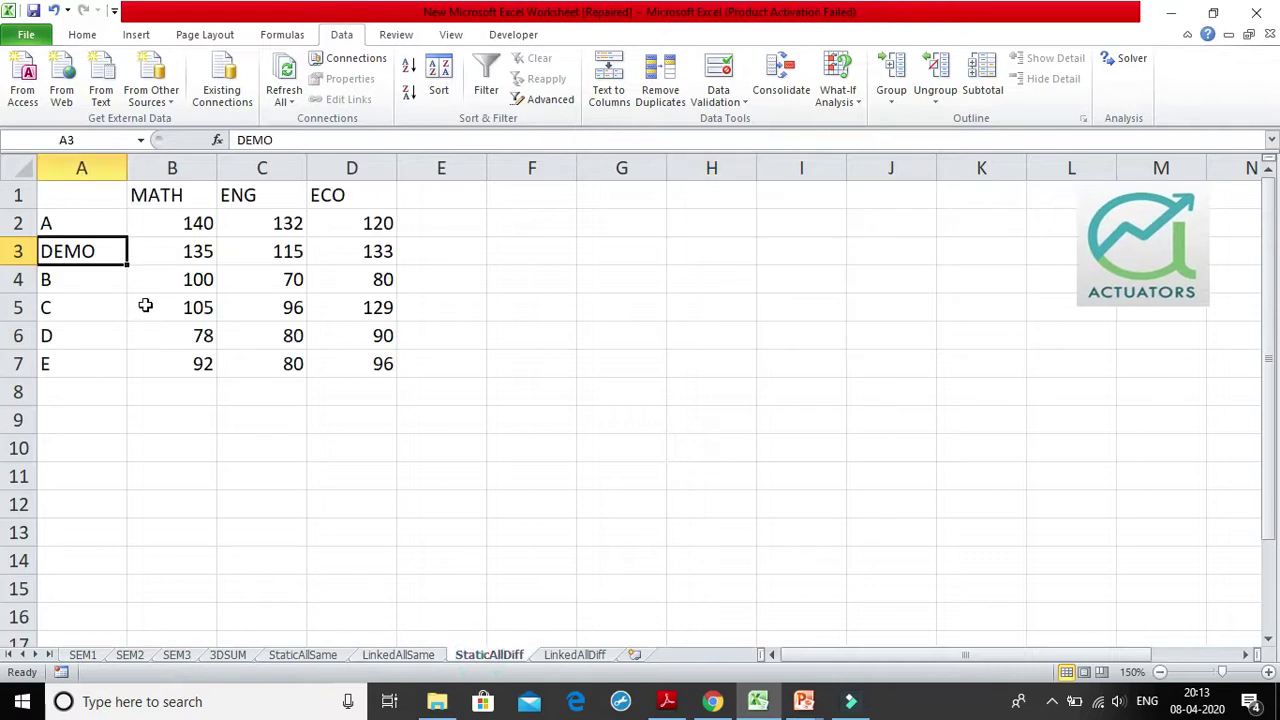
{"action": "left_click", "coordinate": [101, 279]}
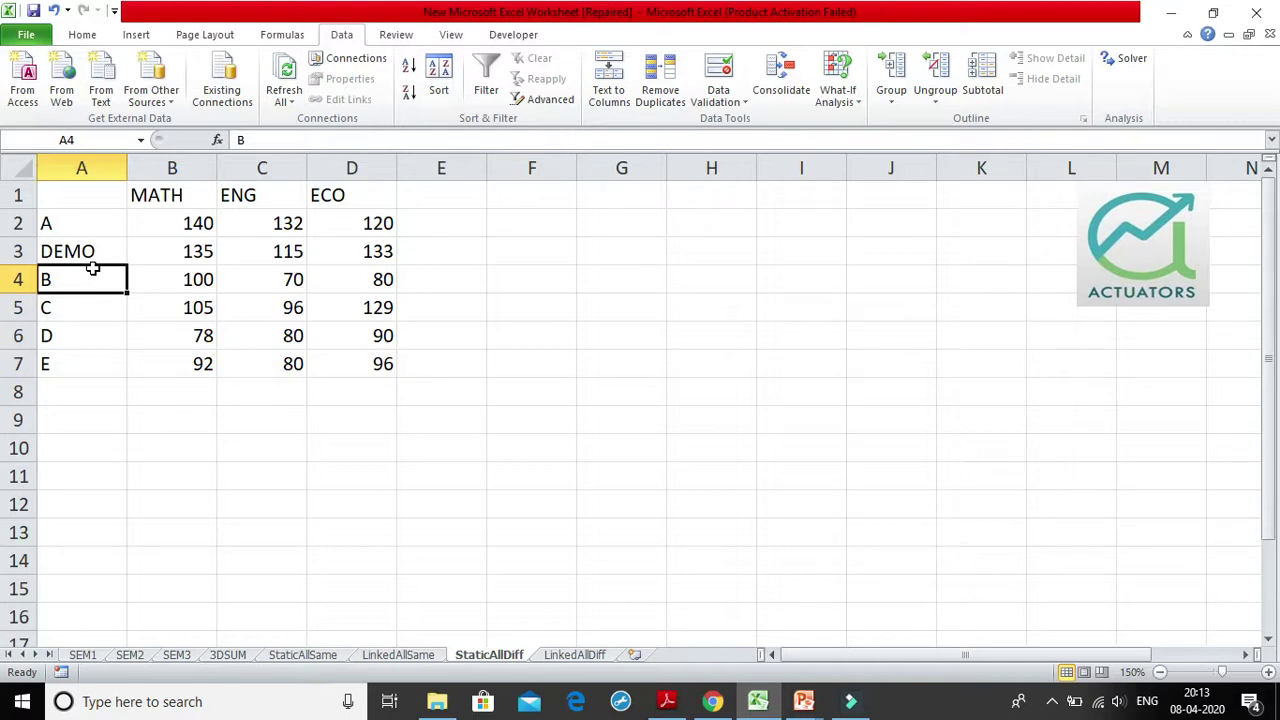
Step: Trace DEMO's MATH total of 135 back to SEM1's 50 and the SEM2 and SEM3 marks
{"action": "left_click", "coordinate": [145, 252]}
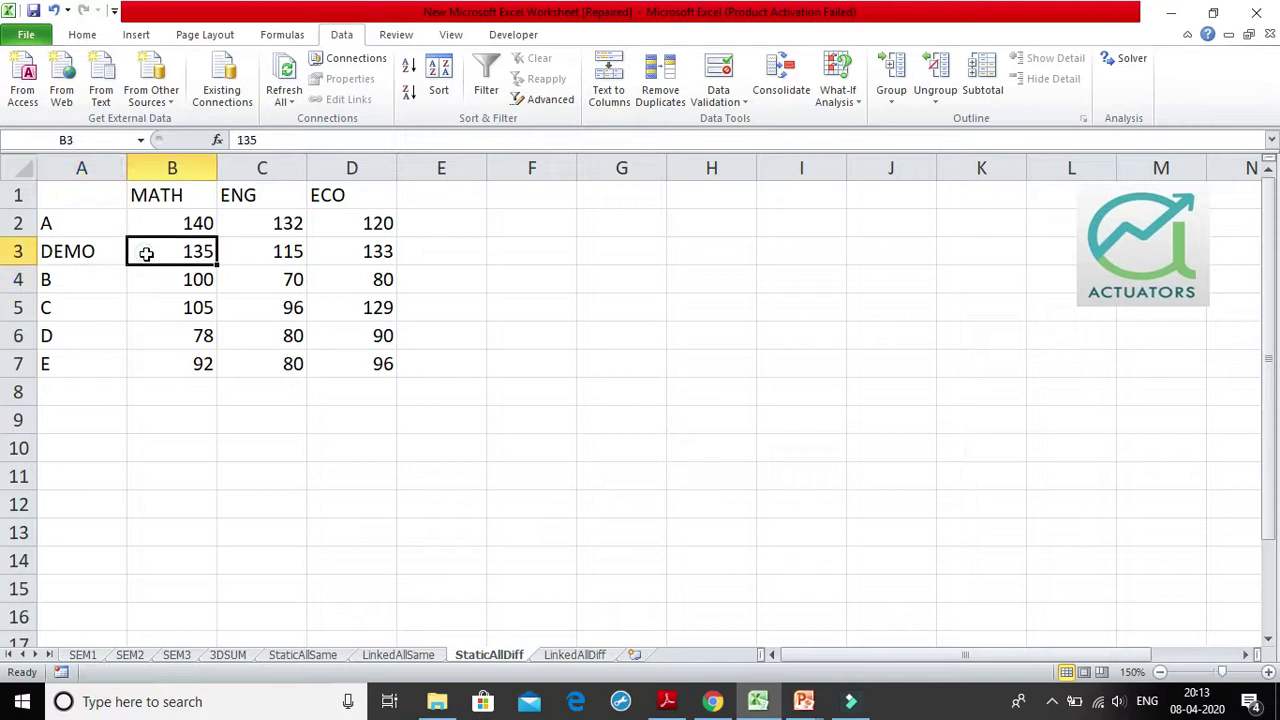
{"action": "left_click", "coordinate": [98, 654]}
{"action": "left_click", "coordinate": [792, 430]}
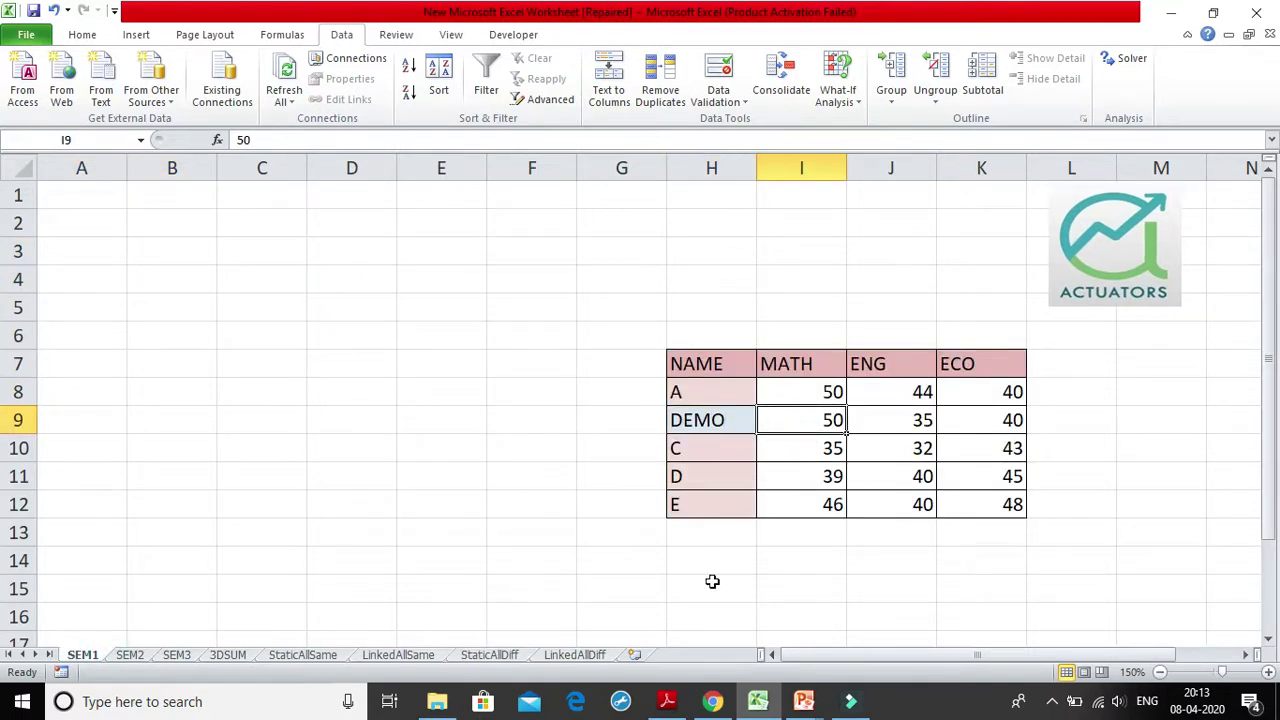
{"action": "left_click", "coordinate": [132, 655]}
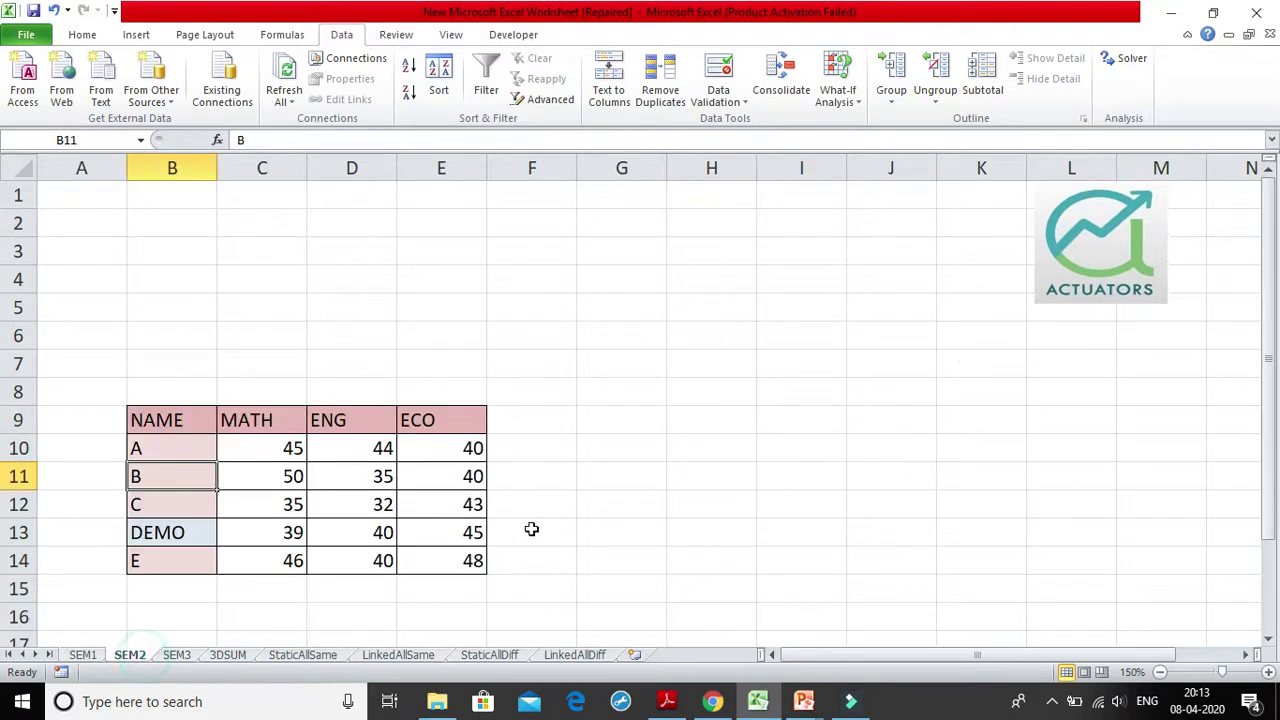
{"action": "left_click", "coordinate": [300, 478]}
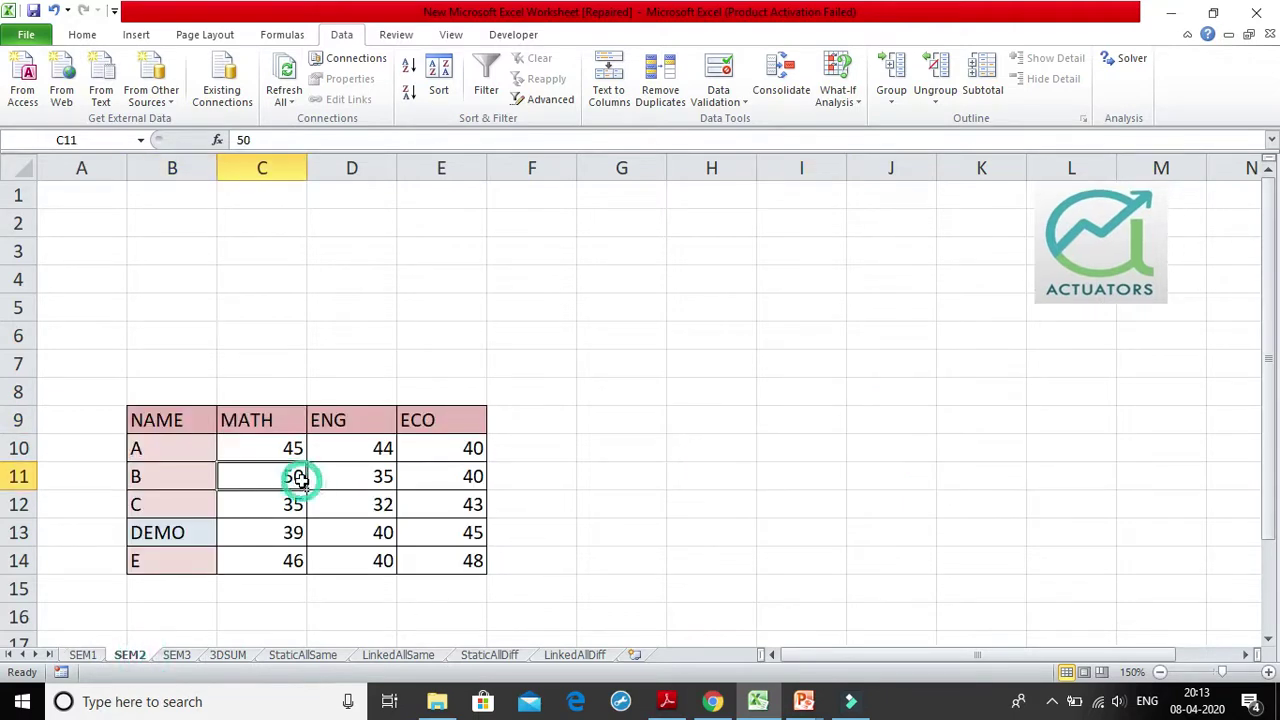
{"action": "left_click", "coordinate": [177, 655]}
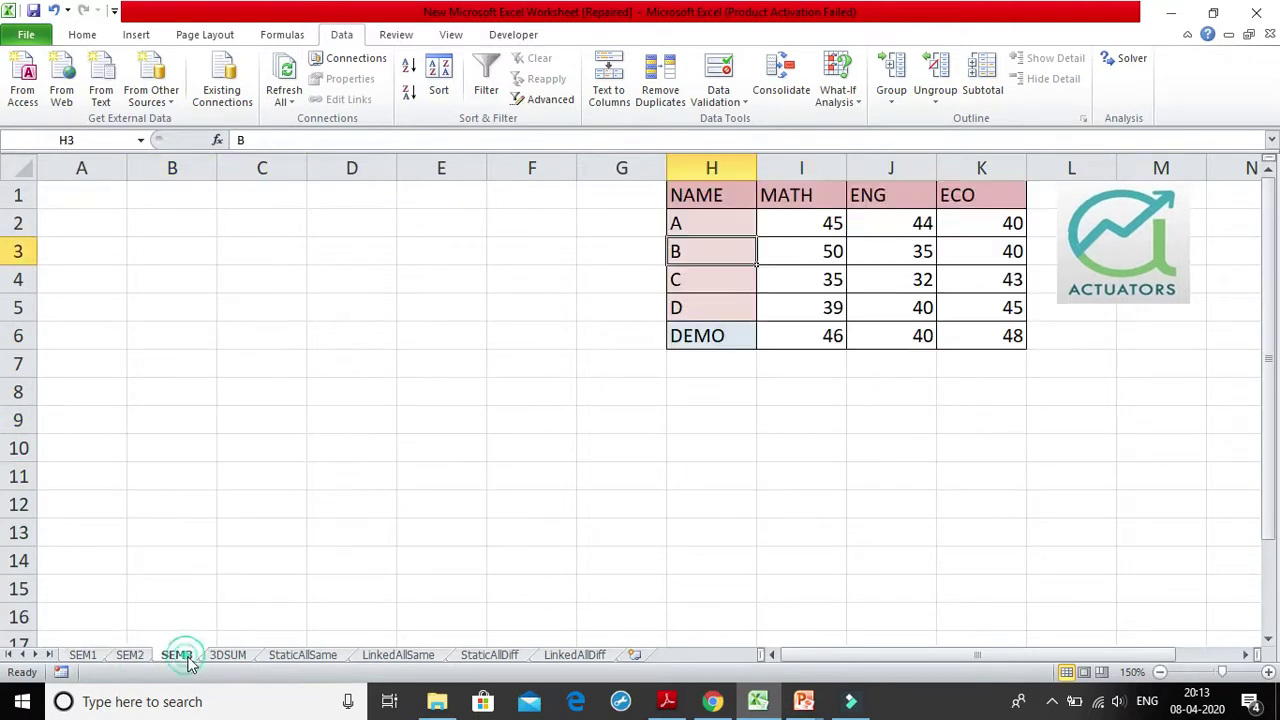
{"action": "left_click", "coordinate": [815, 340]}
Step: Recheck DEMO's SEM2 MATH mark of 39, then return to the StaticAllDiff totals
{"action": "left_click", "coordinate": [148, 655]}
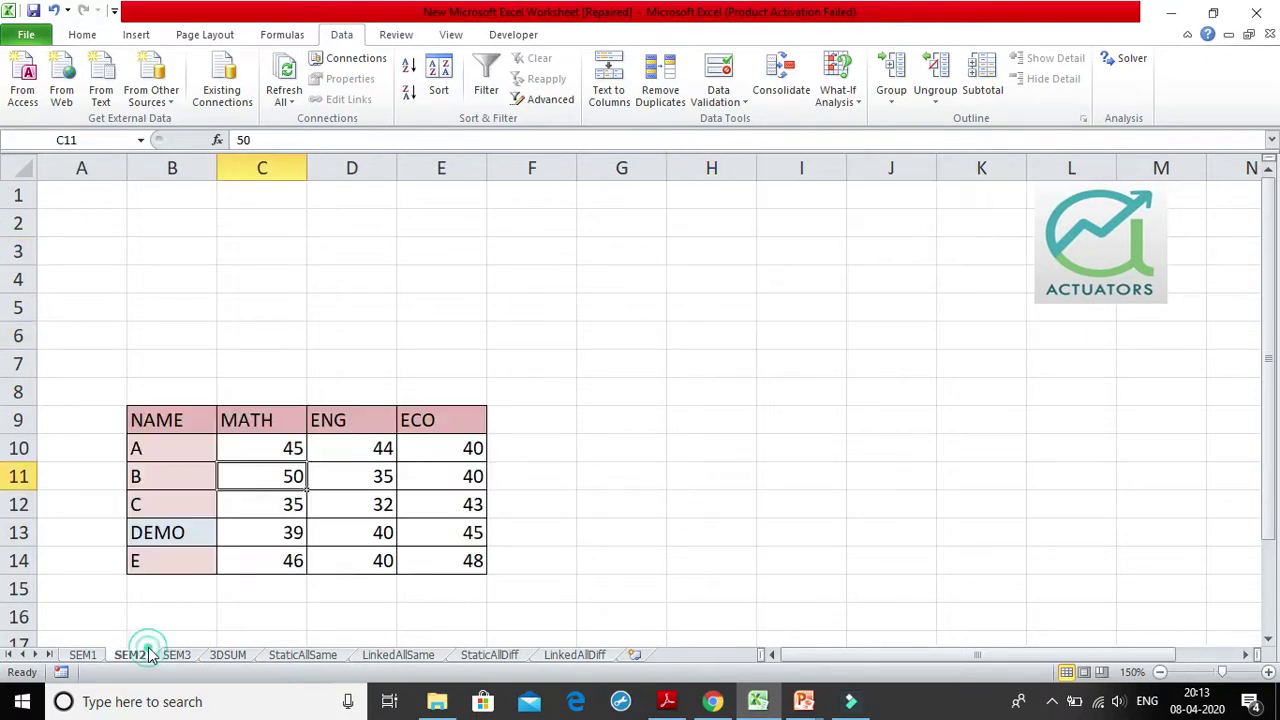
{"action": "left_click", "coordinate": [83, 655]}
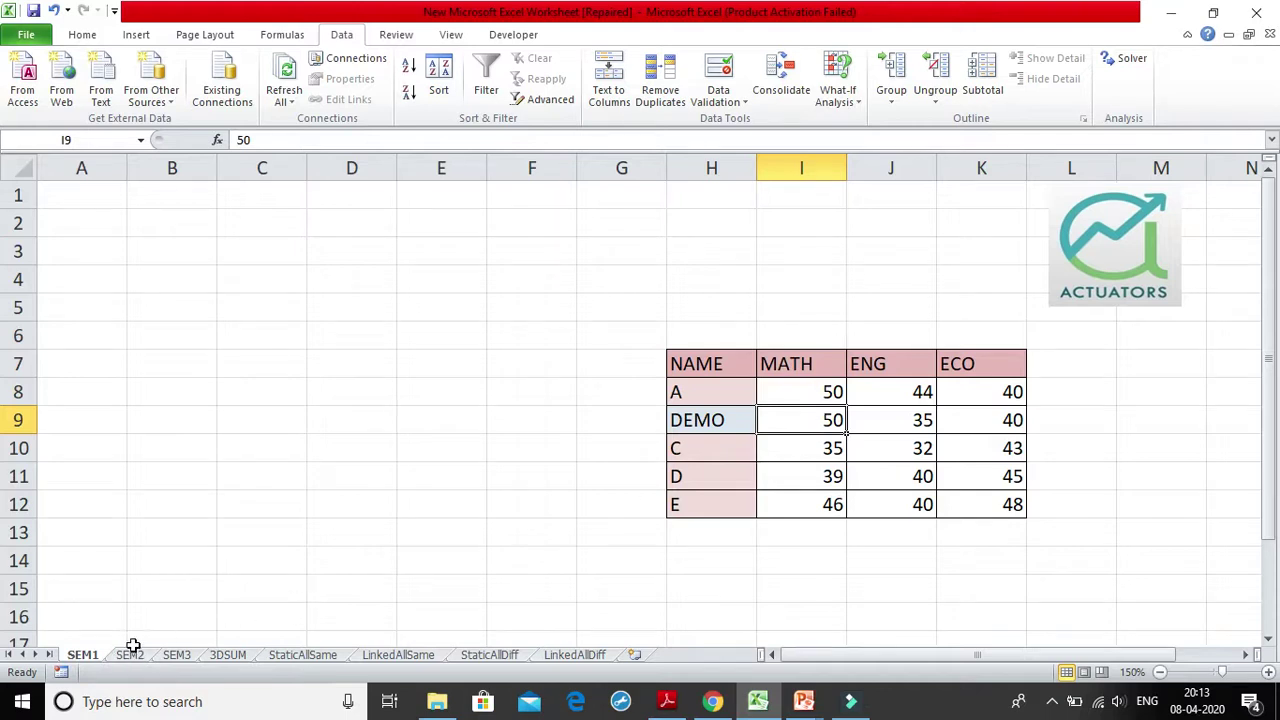
{"action": "left_click", "coordinate": [131, 651]}
{"action": "left_click", "coordinate": [258, 539]}
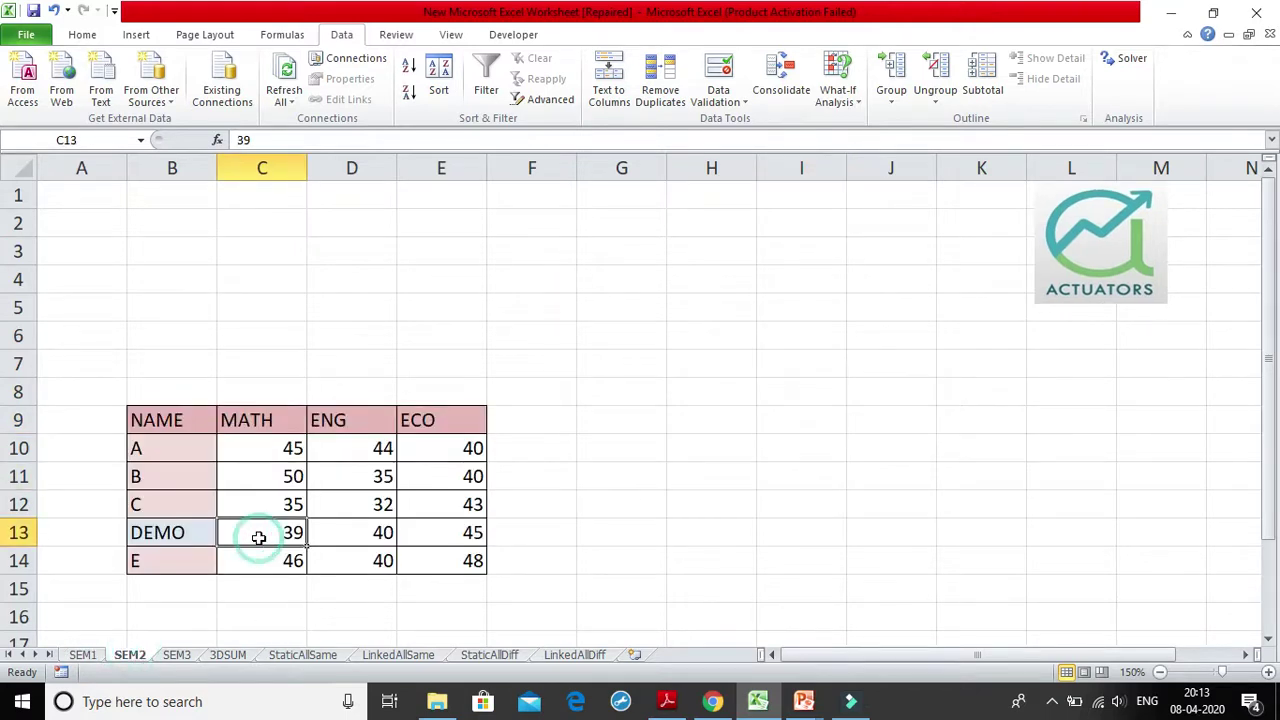
{"action": "left_click", "coordinate": [177, 655]}
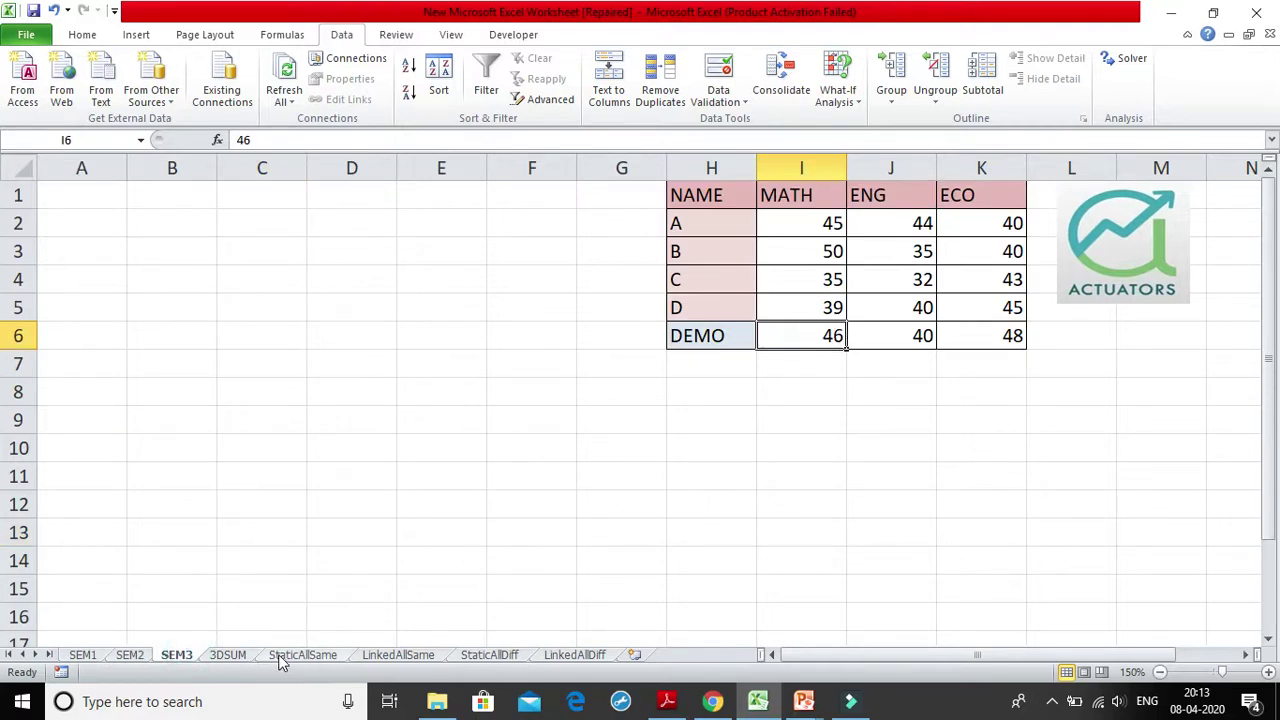
{"action": "left_click", "coordinate": [475, 655]}
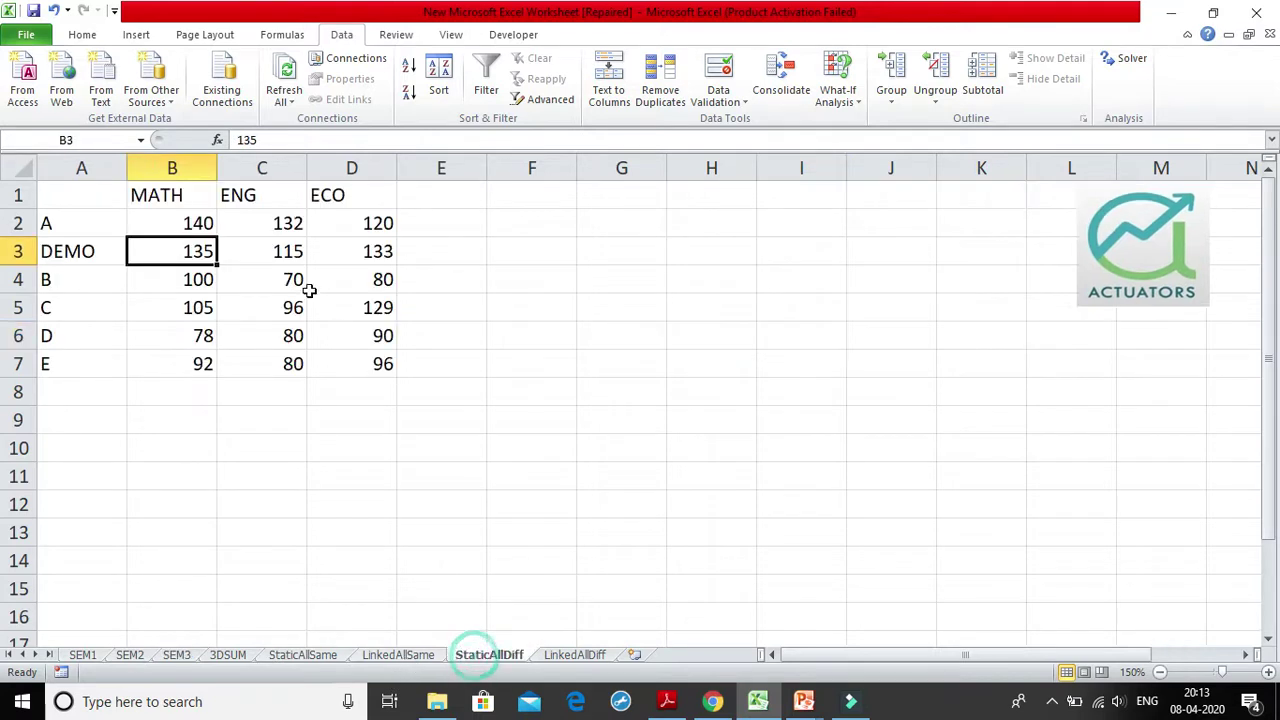
{"action": "left_click", "coordinate": [198, 278]}
{"action": "left_click", "coordinate": [80, 656]}
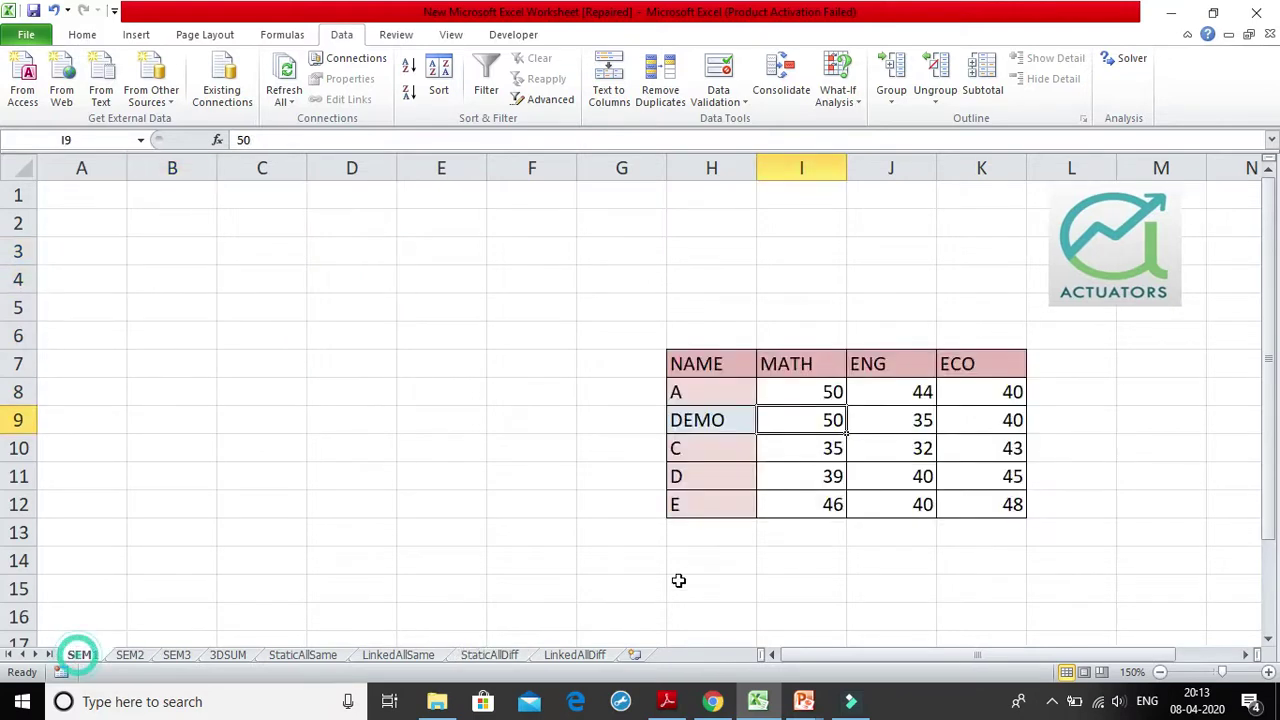
{"action": "left_click_drag", "start_coordinate": [729, 397], "coordinate": [712, 532]}
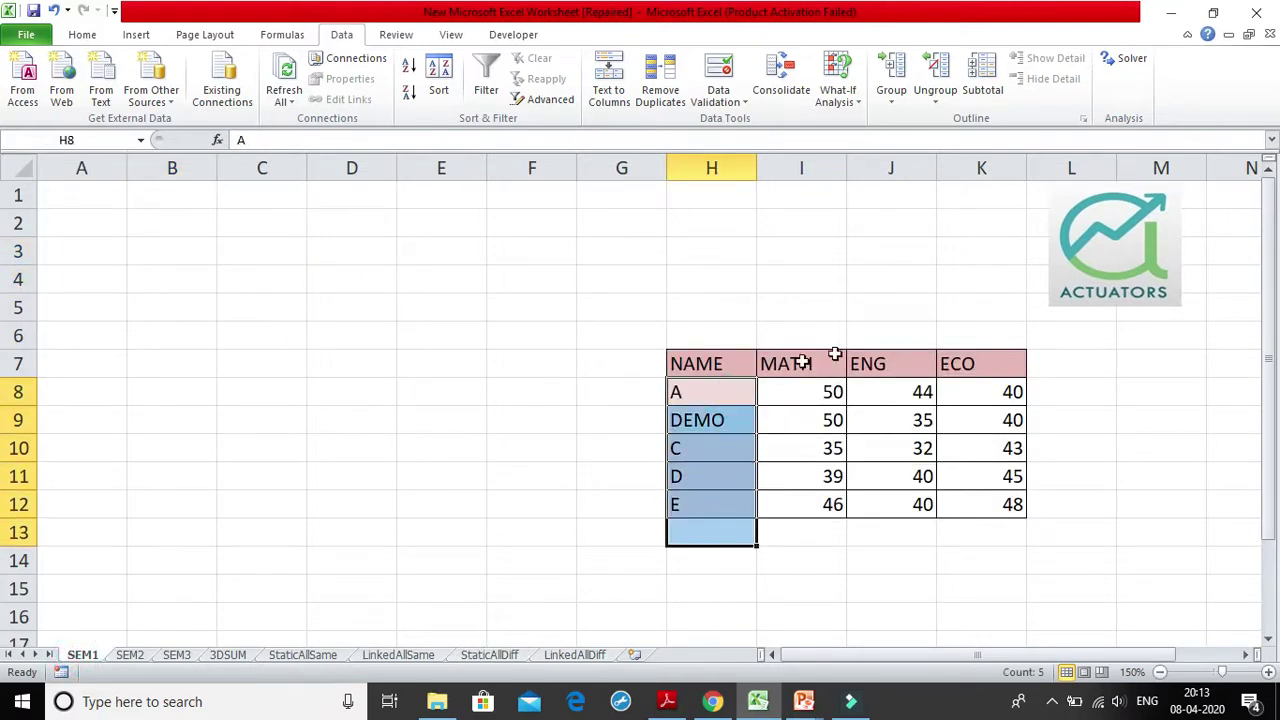
{"action": "left_click", "coordinate": [878, 407]}
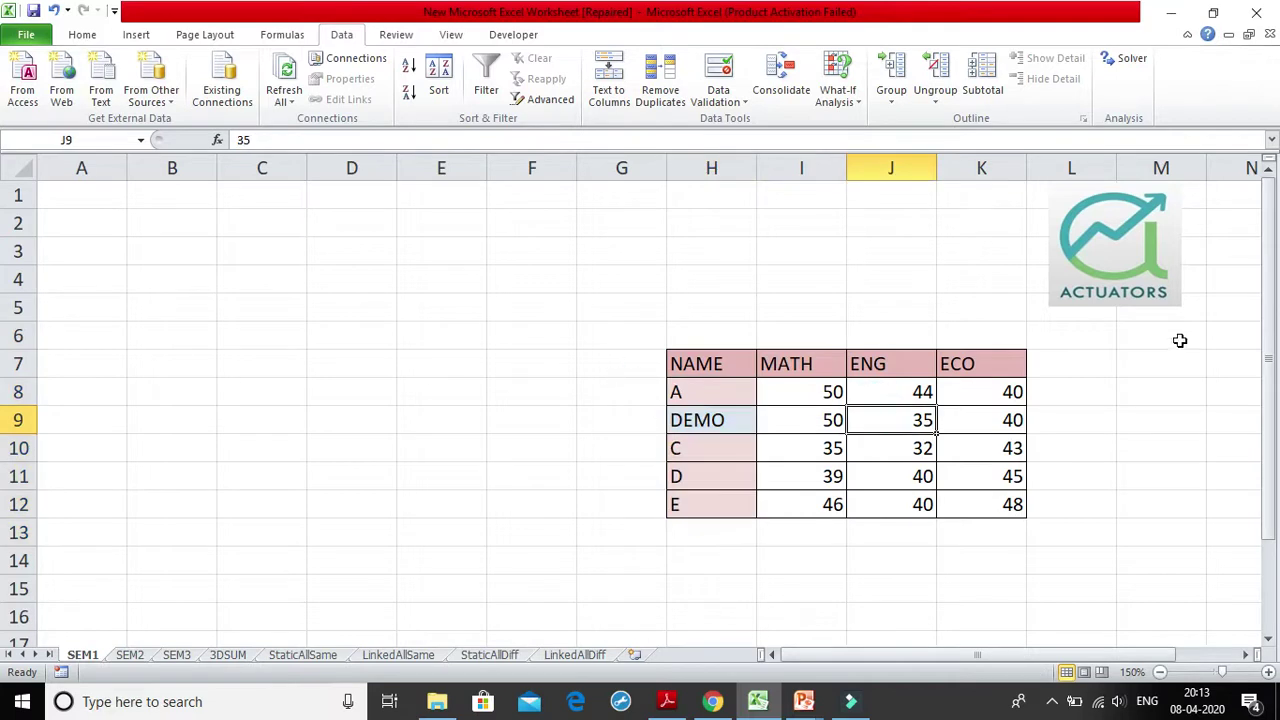
{"action": "left_click", "coordinate": [129, 655]}
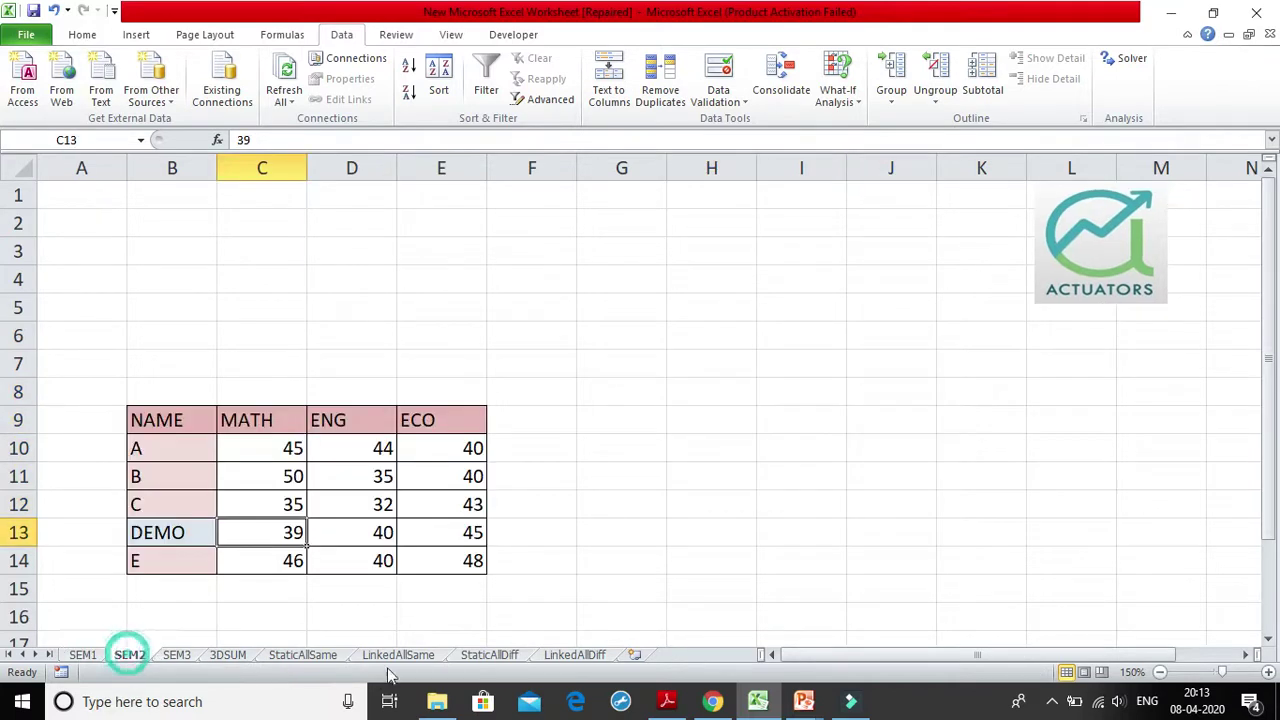
{"action": "left_click", "coordinate": [258, 482]}
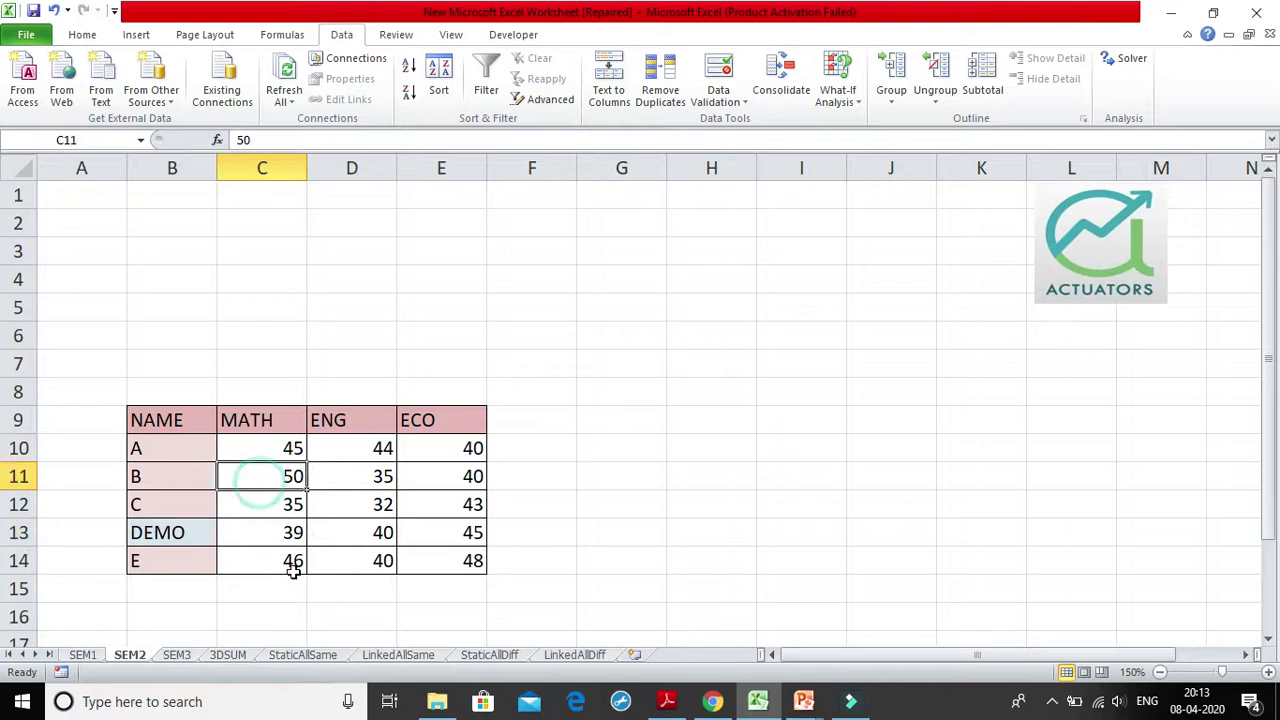
{"action": "left_click", "coordinate": [189, 656]}
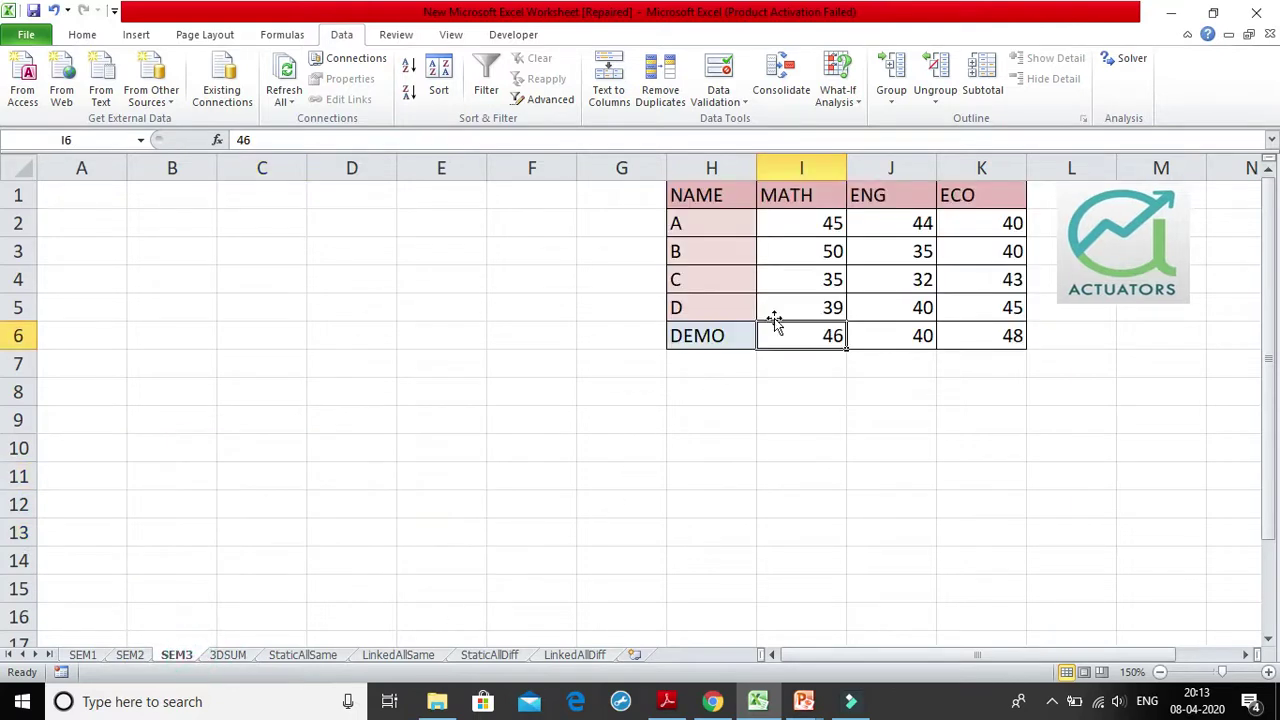
{"action": "left_click", "coordinate": [802, 251]}
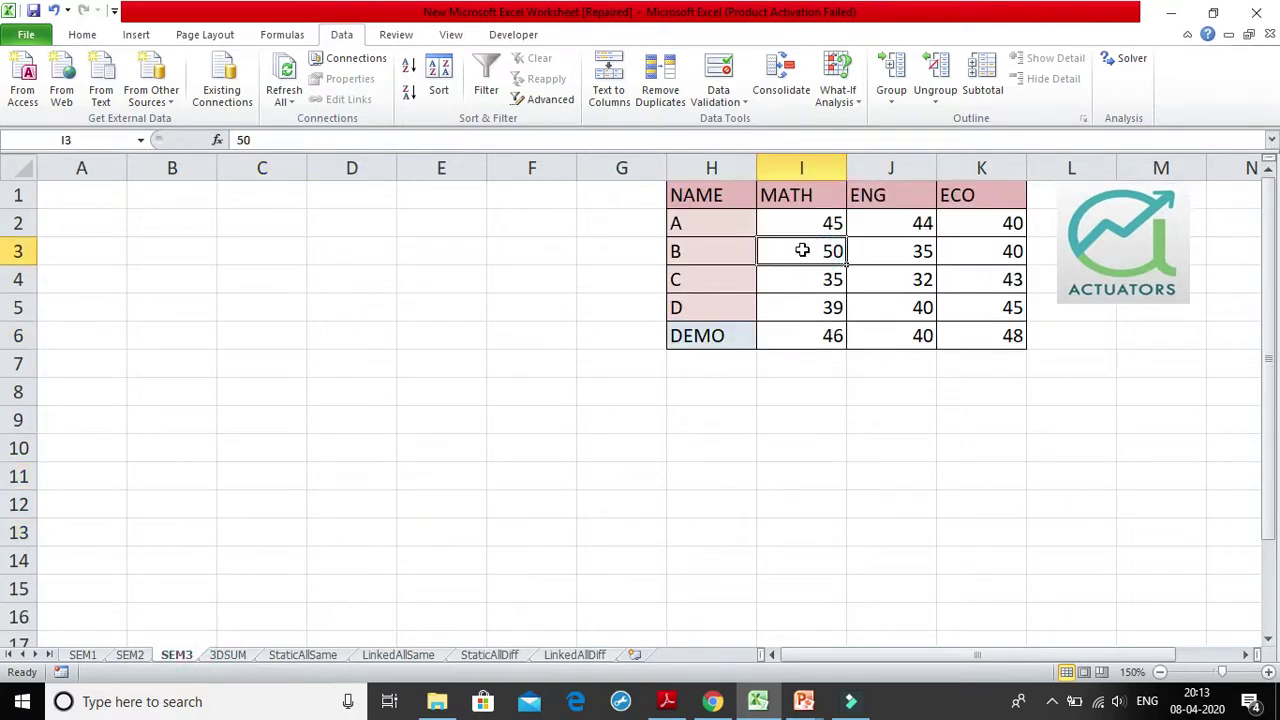
{"action": "left_click", "coordinate": [145, 656]}
{"action": "left_click", "coordinate": [180, 655]}
{"action": "left_click", "coordinate": [490, 657]}
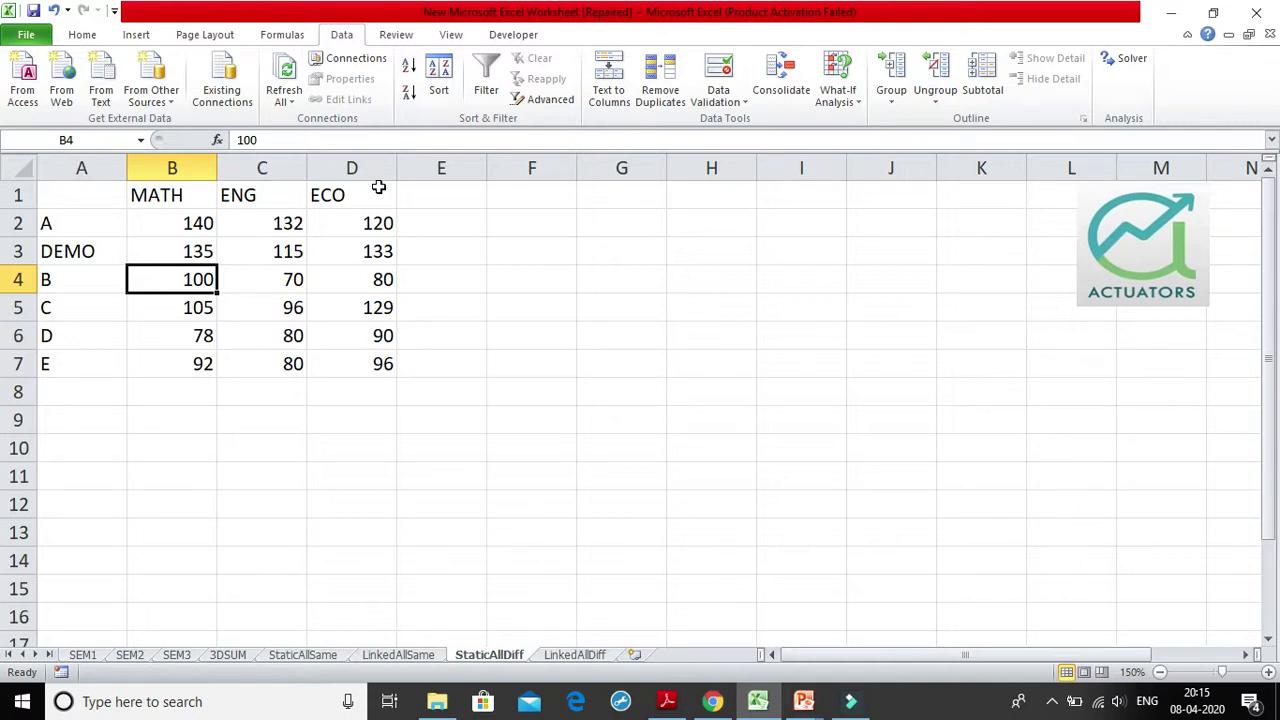
{"action": "left_click_drag", "start_coordinate": [54, 196], "coordinate": [350, 410]}
{"action": "left_click", "coordinate": [350, 388]}
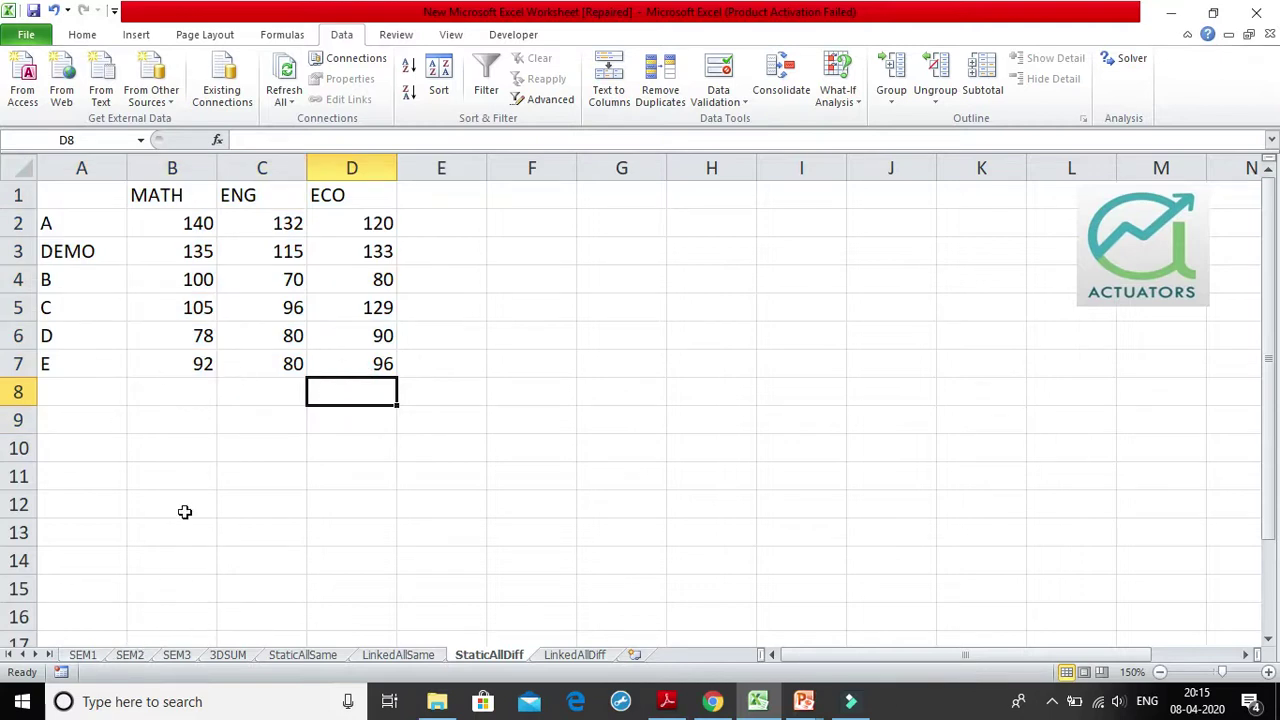
{"action": "left_click", "coordinate": [171, 366]}
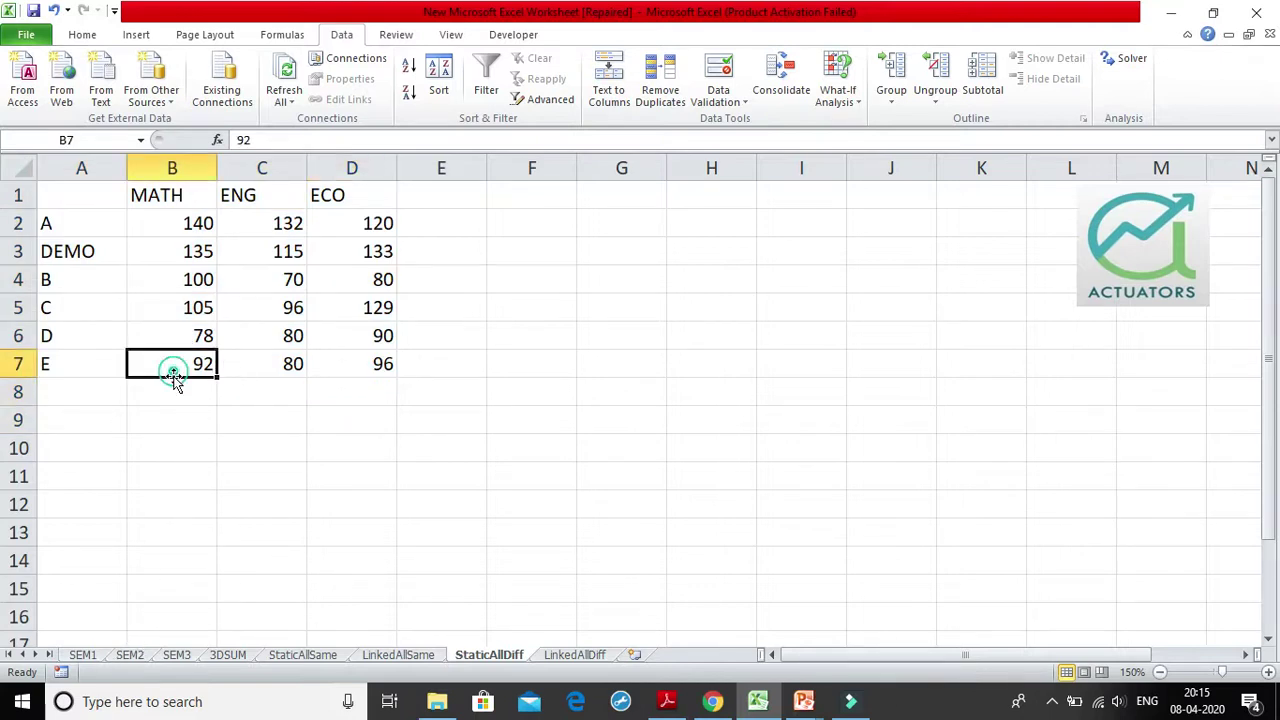
{"action": "left_click", "coordinate": [82, 654]}
{"action": "left_click", "coordinate": [828, 504]}
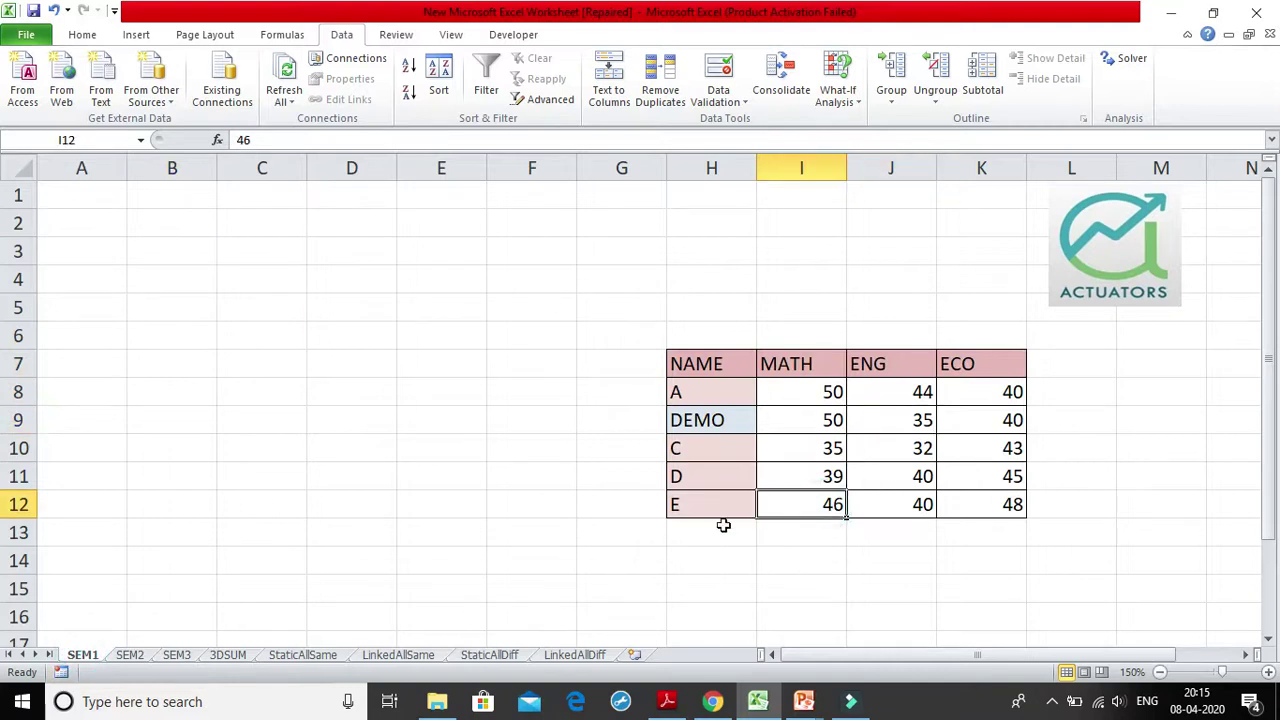
{"action": "left_click", "coordinate": [120, 658]}
{"action": "left_click", "coordinate": [256, 563]}
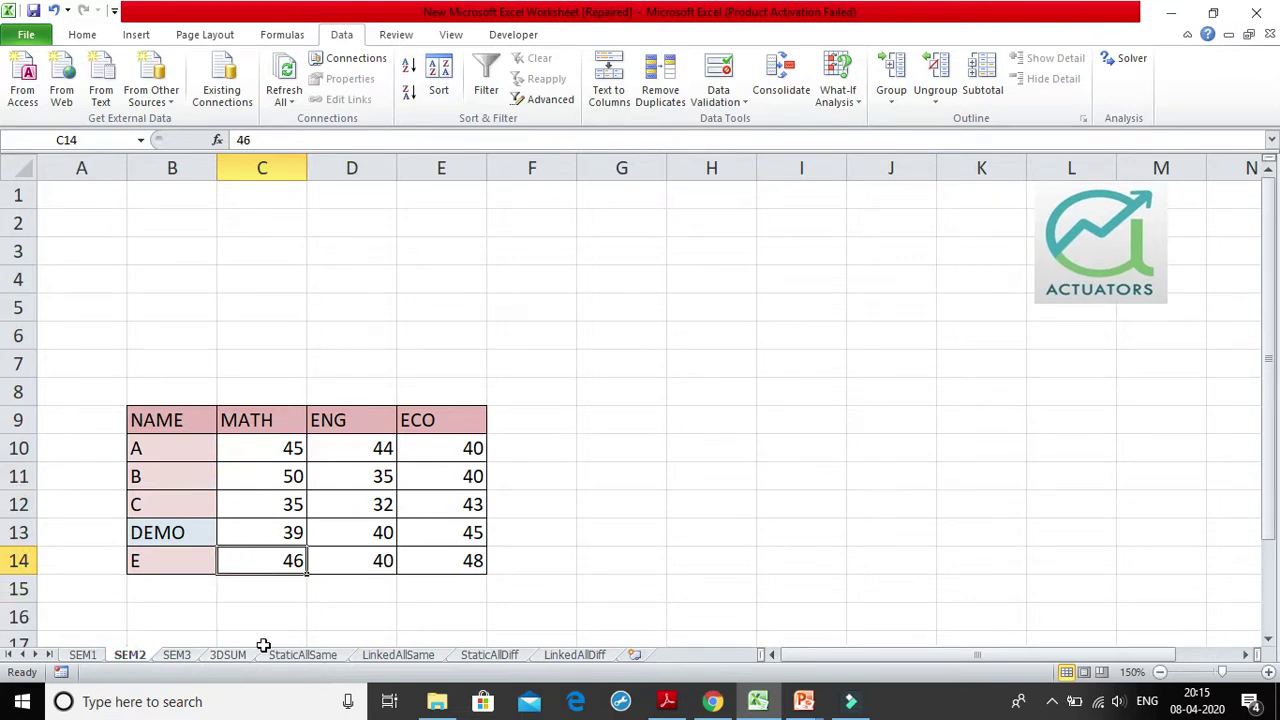
{"action": "left_click", "coordinate": [188, 657]}
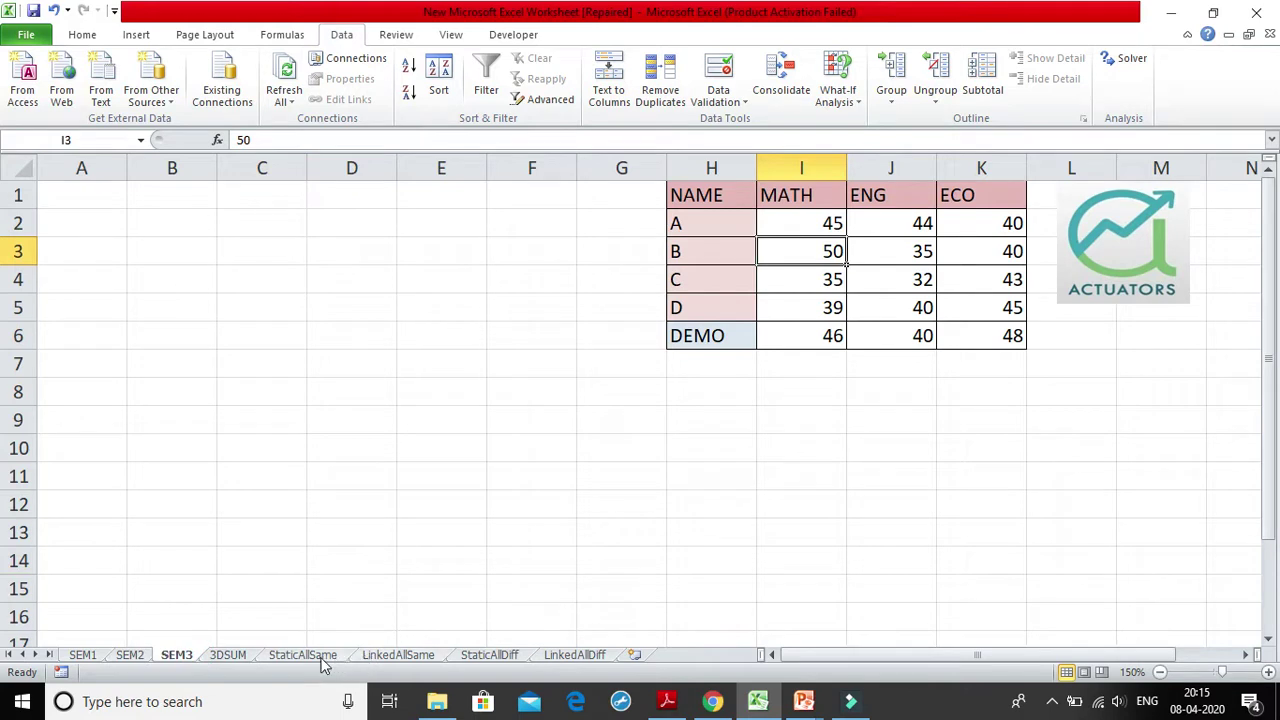
{"action": "left_click", "coordinate": [489, 655]}
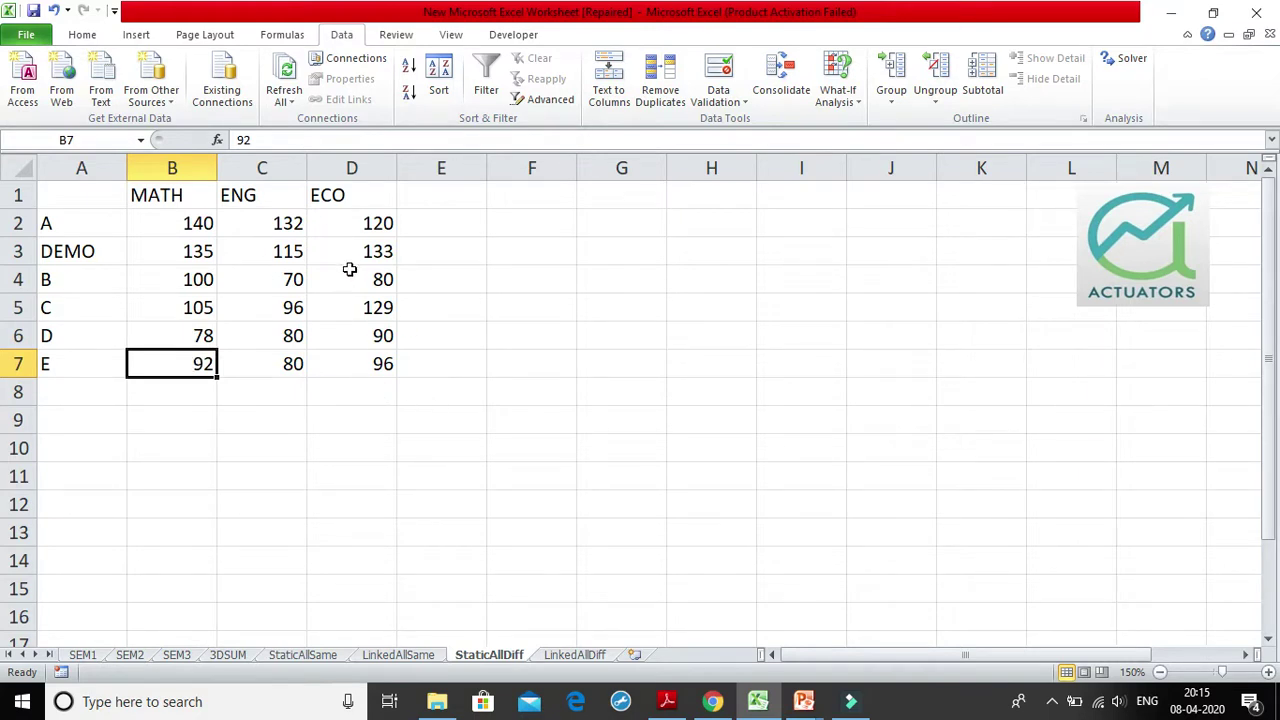
{"action": "left_click", "coordinate": [85, 654]}
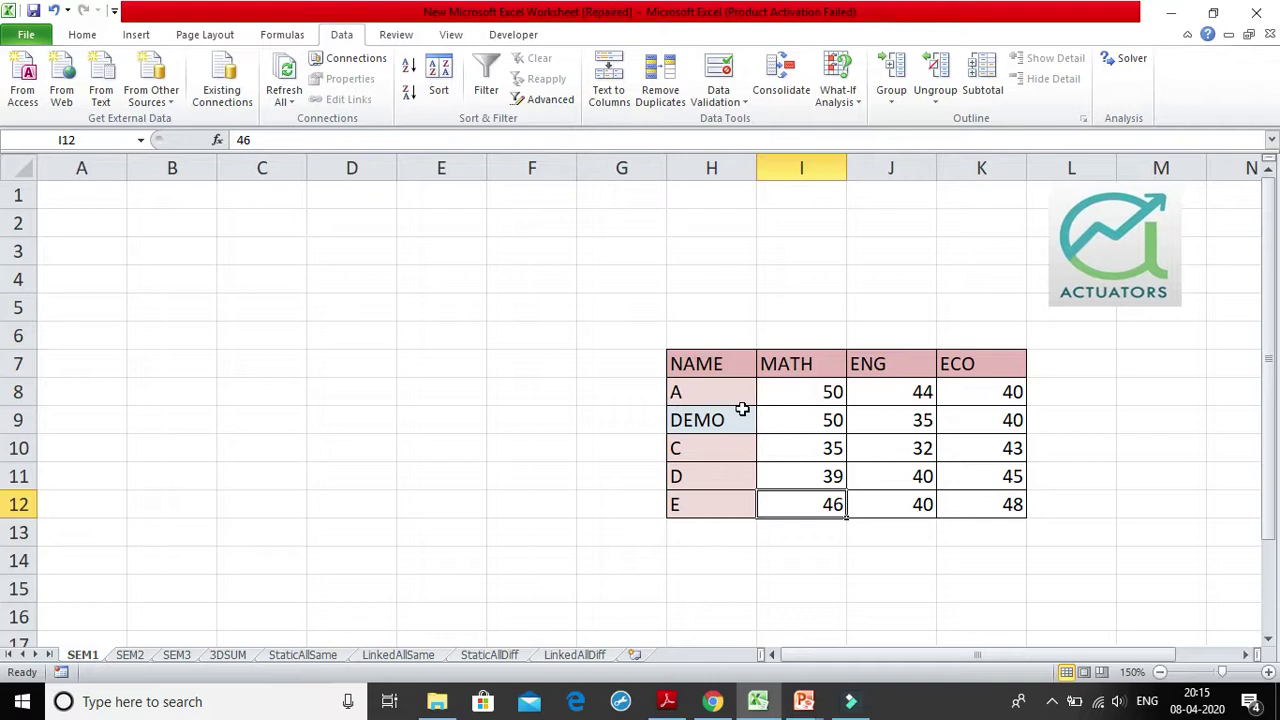
Step: Change A's MATH mark on SEM1 to 45 and check whether StaticAllDiff's total changed
{"action": "left_click", "coordinate": [831, 391]}
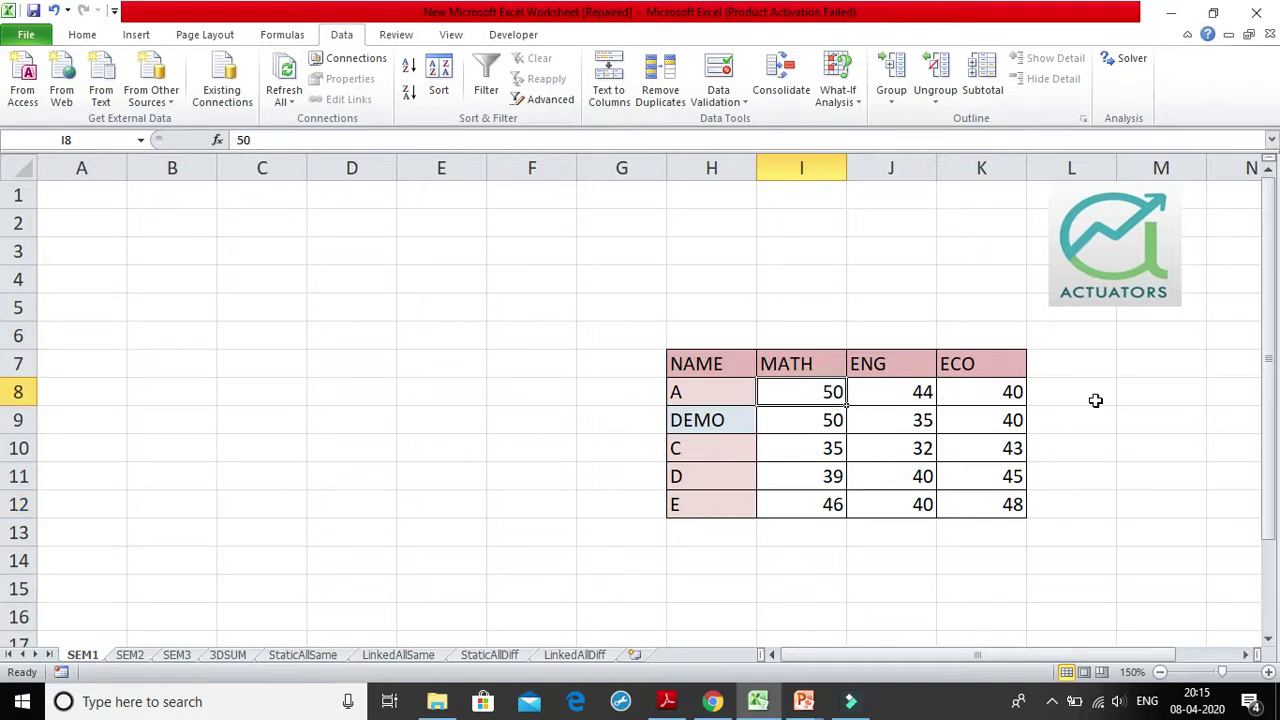
{"action": "type", "text": "4"}
{"action": "key", "text": "Return"}
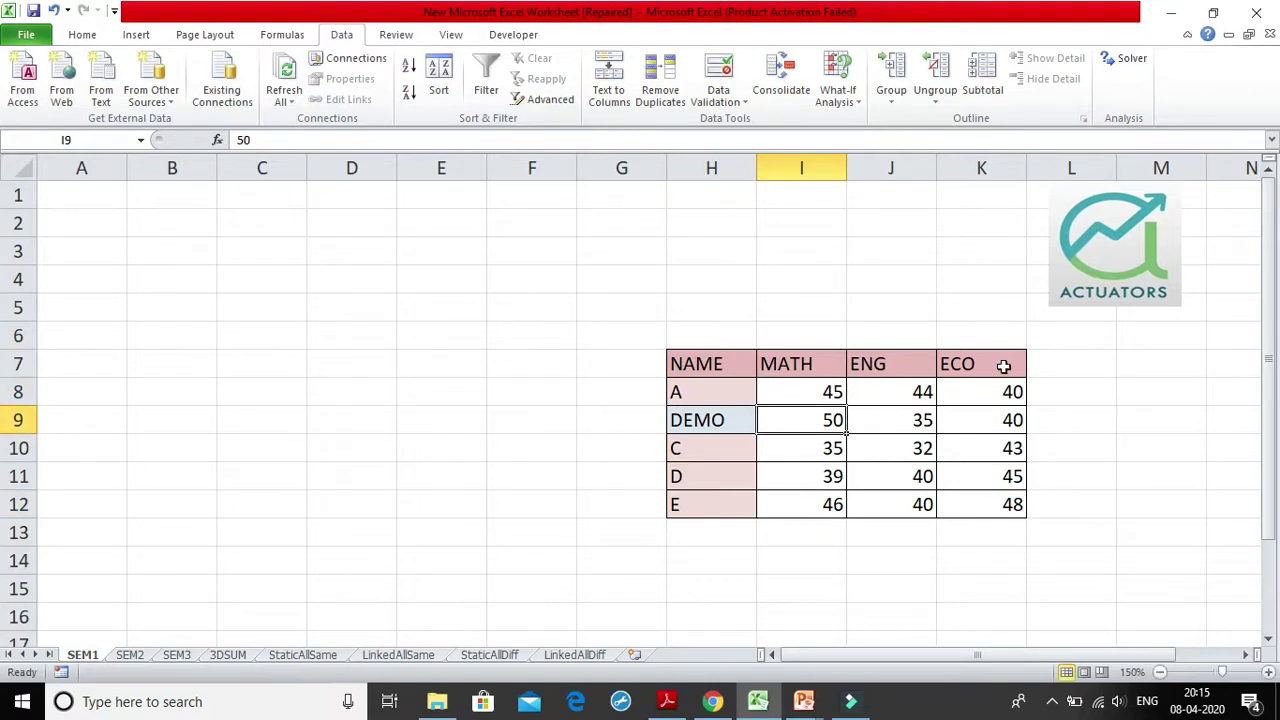
{"action": "left_click", "coordinate": [838, 393]}
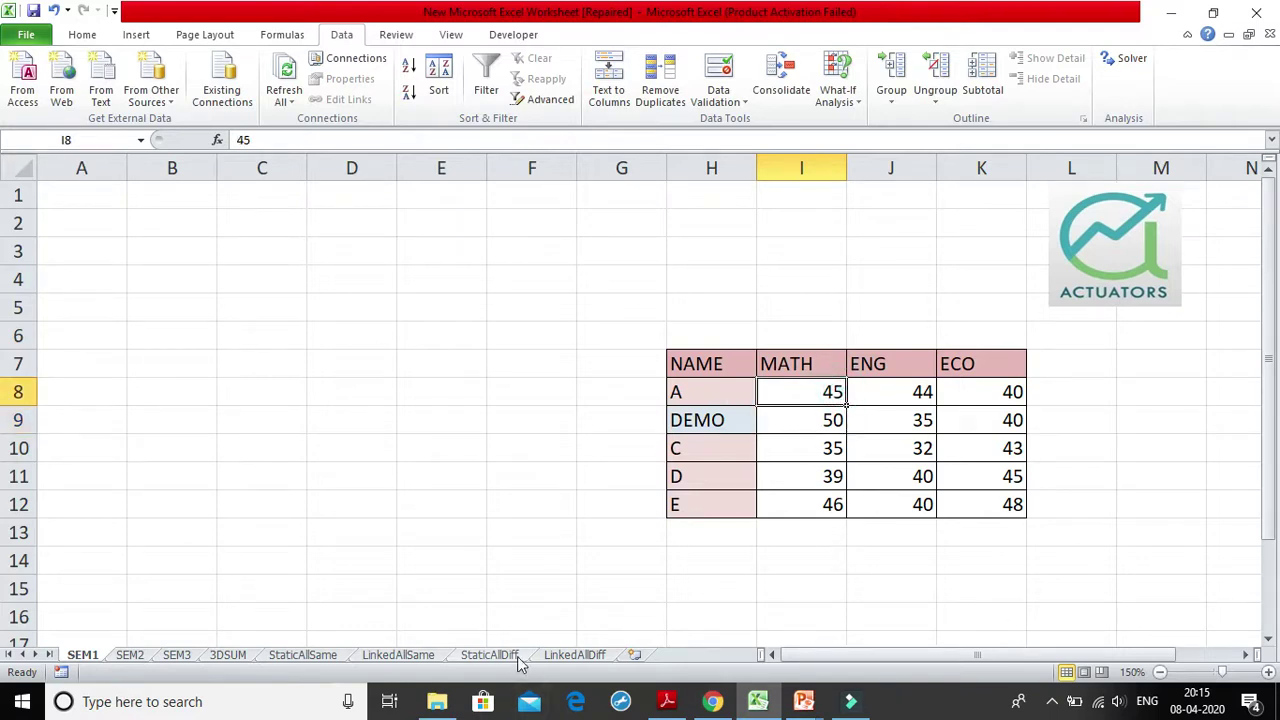
{"action": "left_click", "coordinate": [490, 655]}
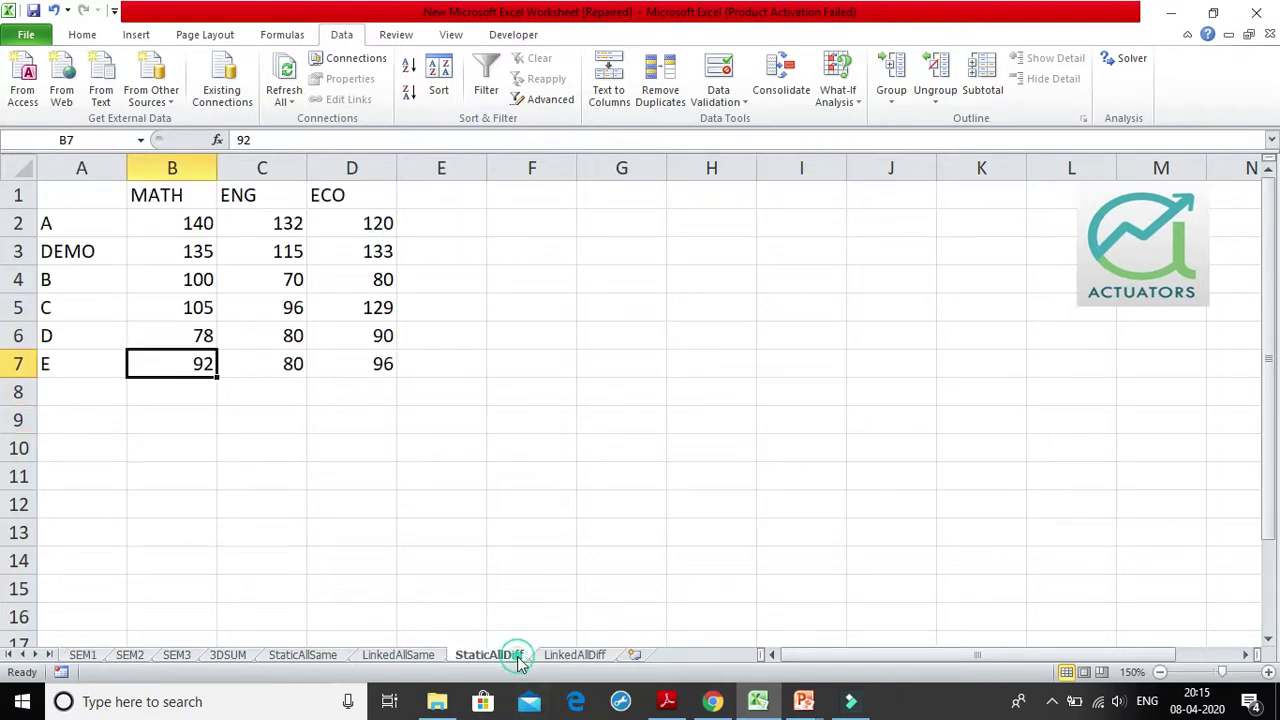
{"action": "left_click", "coordinate": [200, 223]}
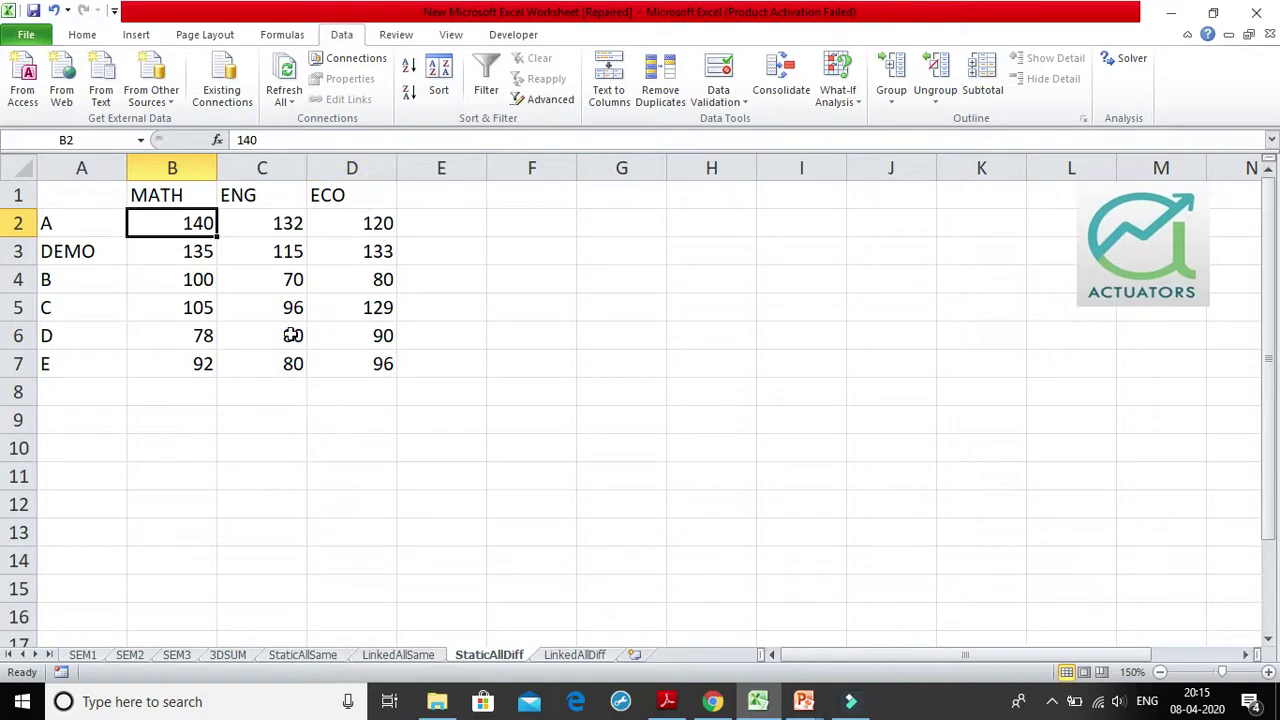
Step: Flip through SEM1, SEM2, SEM3 and LinkedAllSame, ending back on StaticAllDiff
{"action": "left_click", "coordinate": [80, 655]}
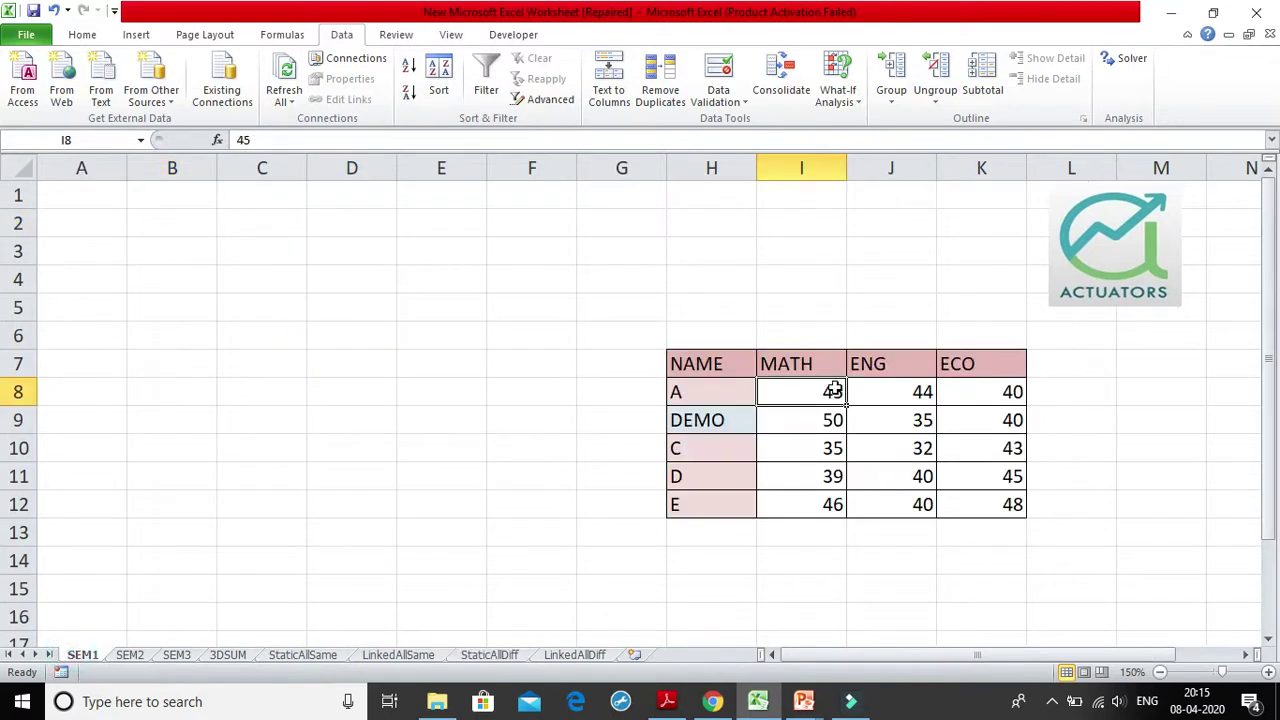
{"action": "left_click", "coordinate": [142, 658]}
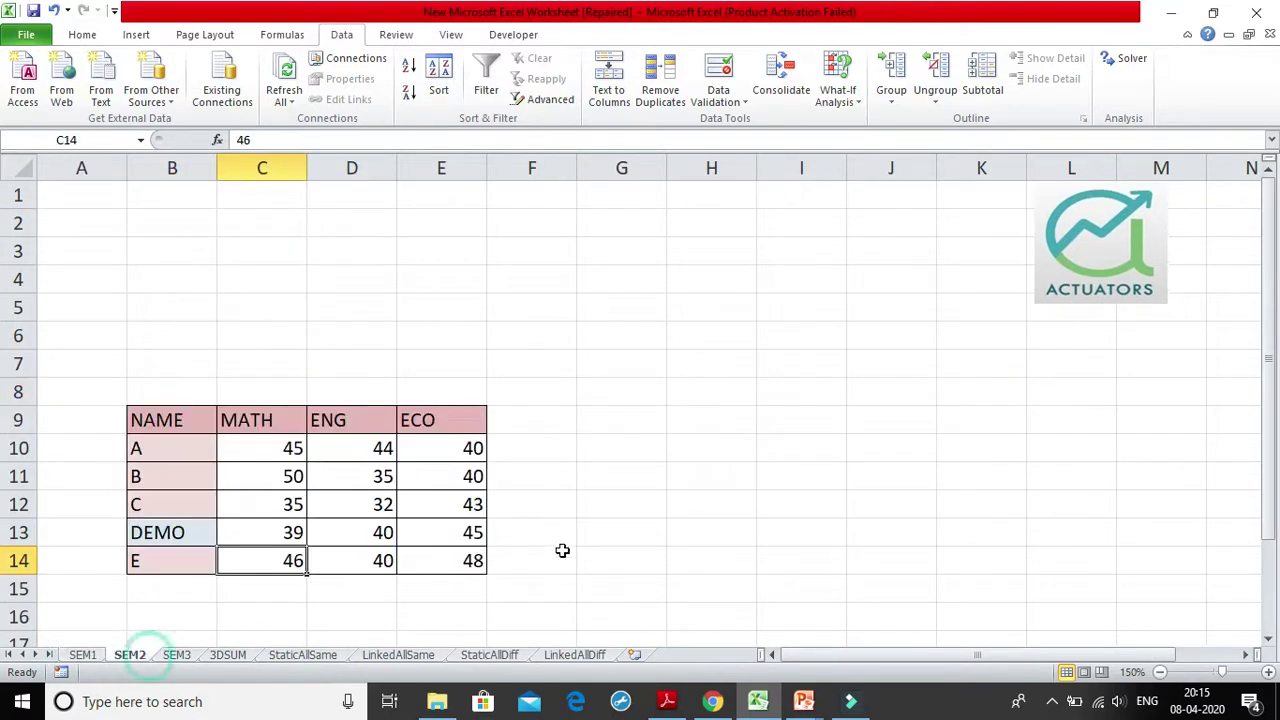
{"action": "left_click", "coordinate": [176, 660]}
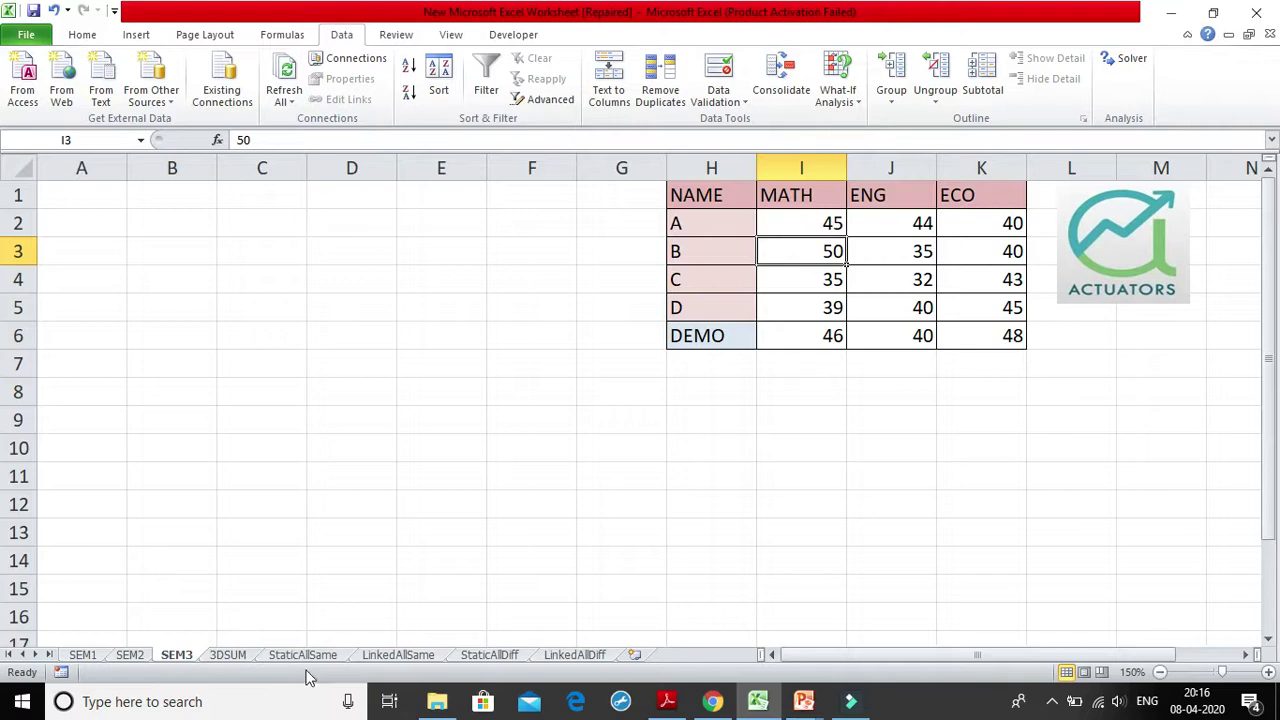
{"action": "left_click", "coordinate": [380, 655]}
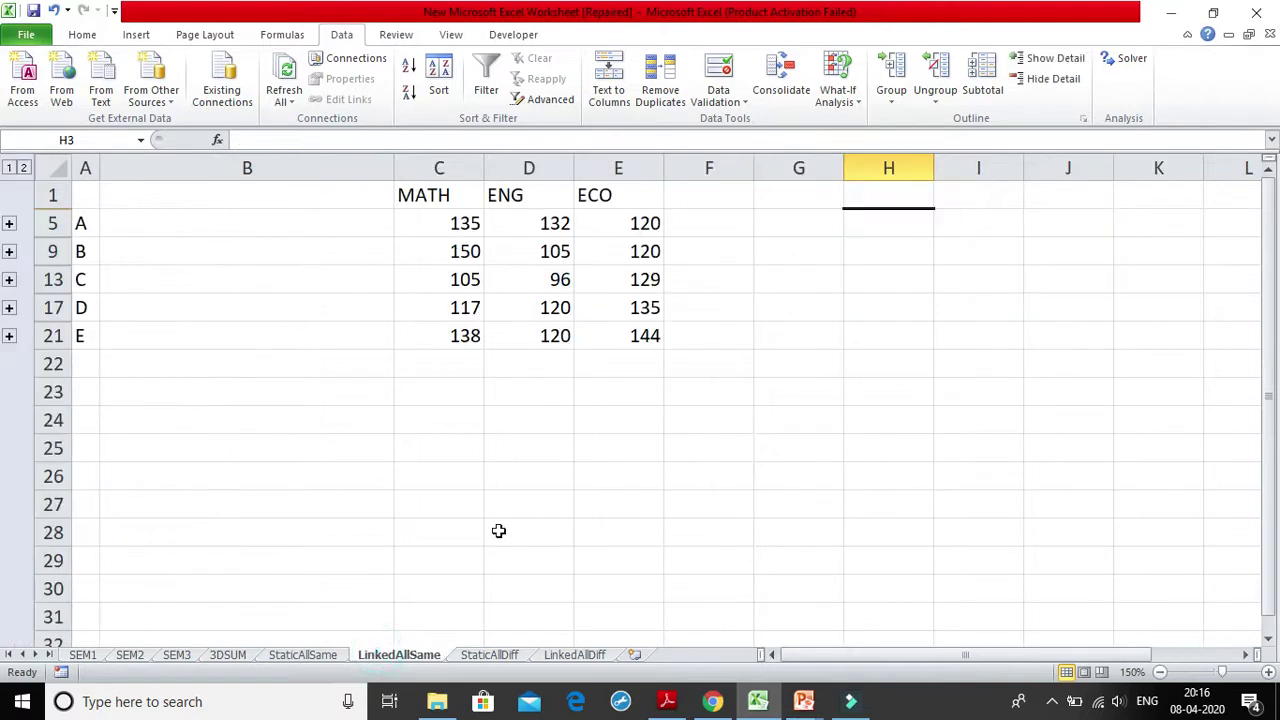
{"action": "left_click", "coordinate": [501, 659]}
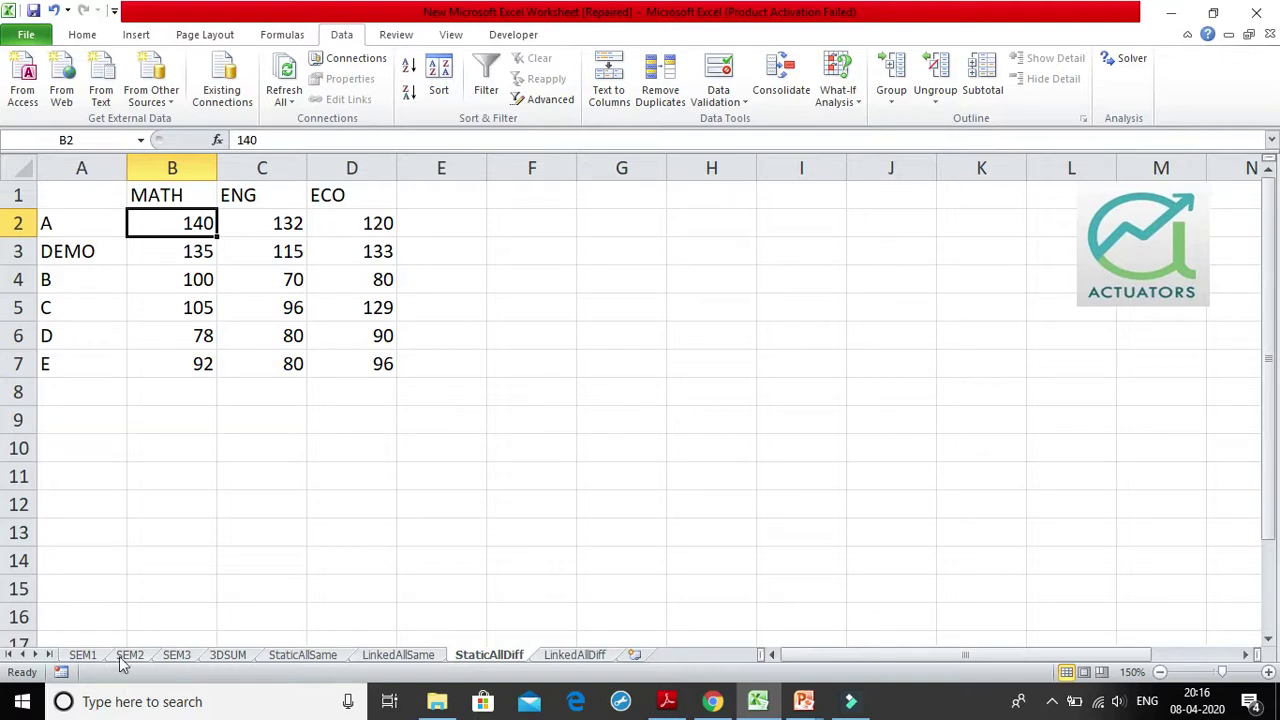
Step: Set DEMO's SEM1 MATH mark in I9 to 45 and confirm StaticAllDiff's 135 doesn't update
{"action": "left_click", "coordinate": [178, 257]}
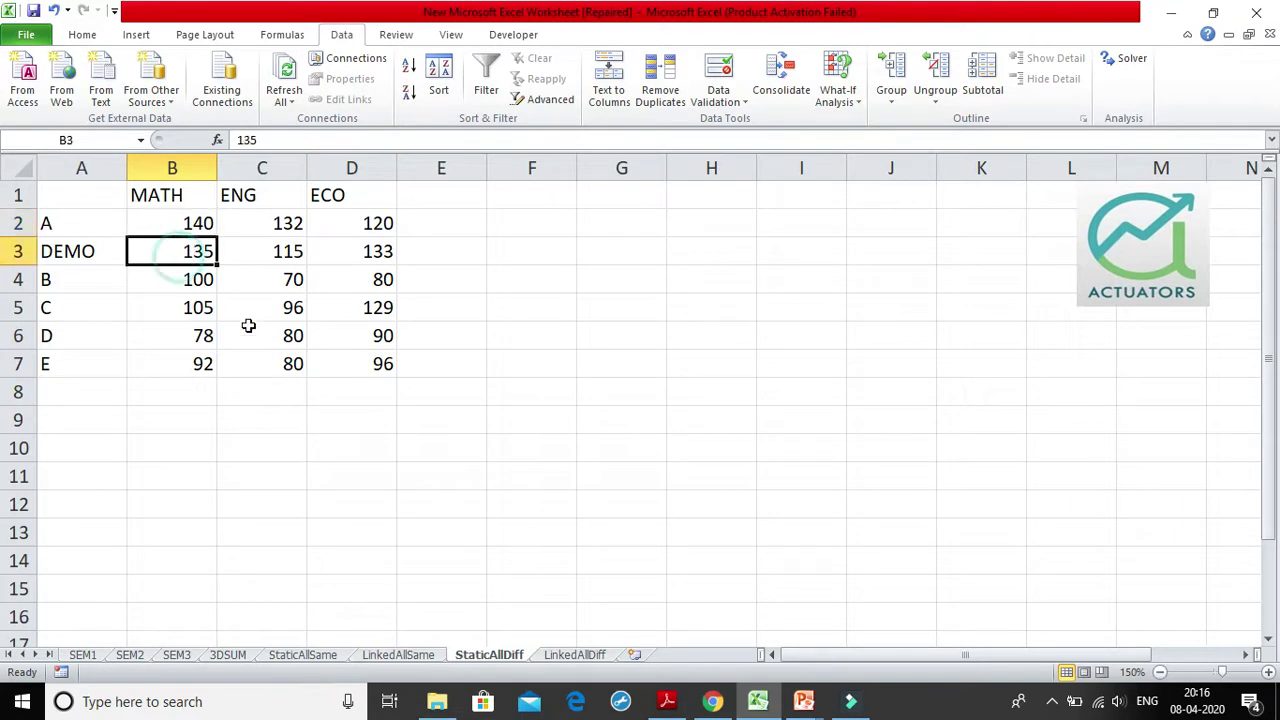
{"action": "left_click", "coordinate": [84, 654]}
{"action": "left_click", "coordinate": [790, 421]}
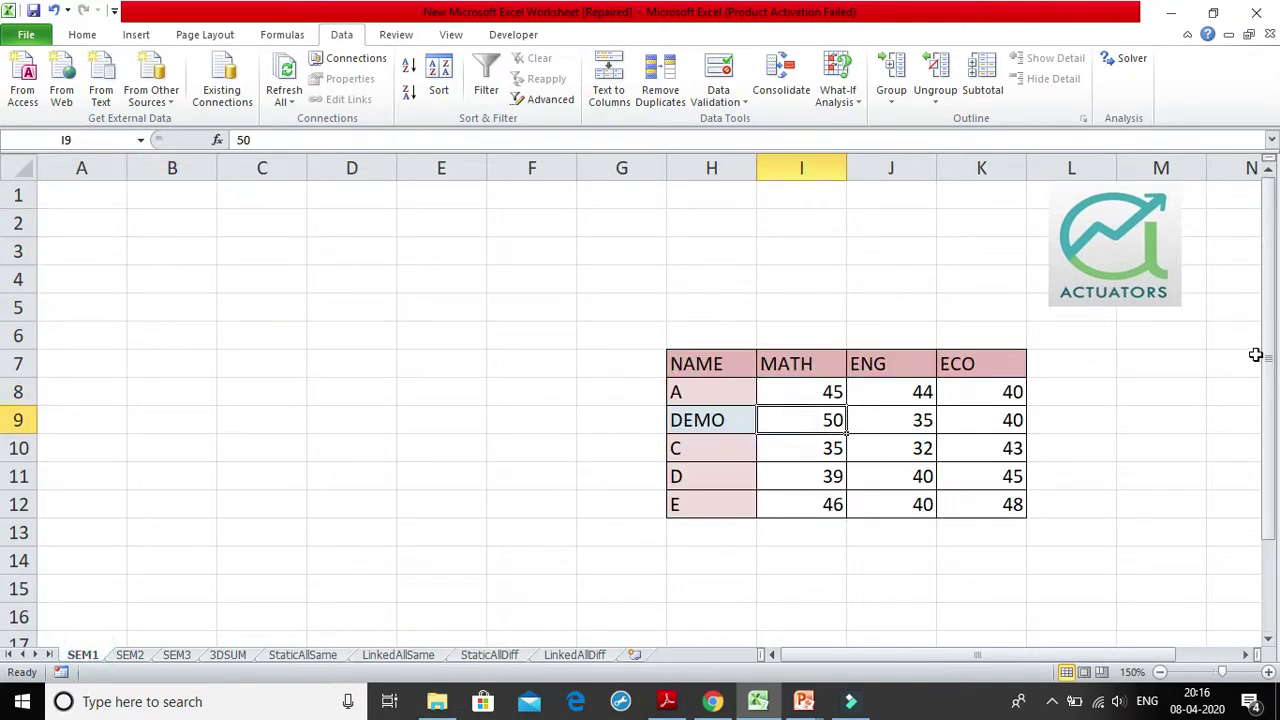
{"action": "type", "text": "45"}
{"action": "key", "text": "Return"}
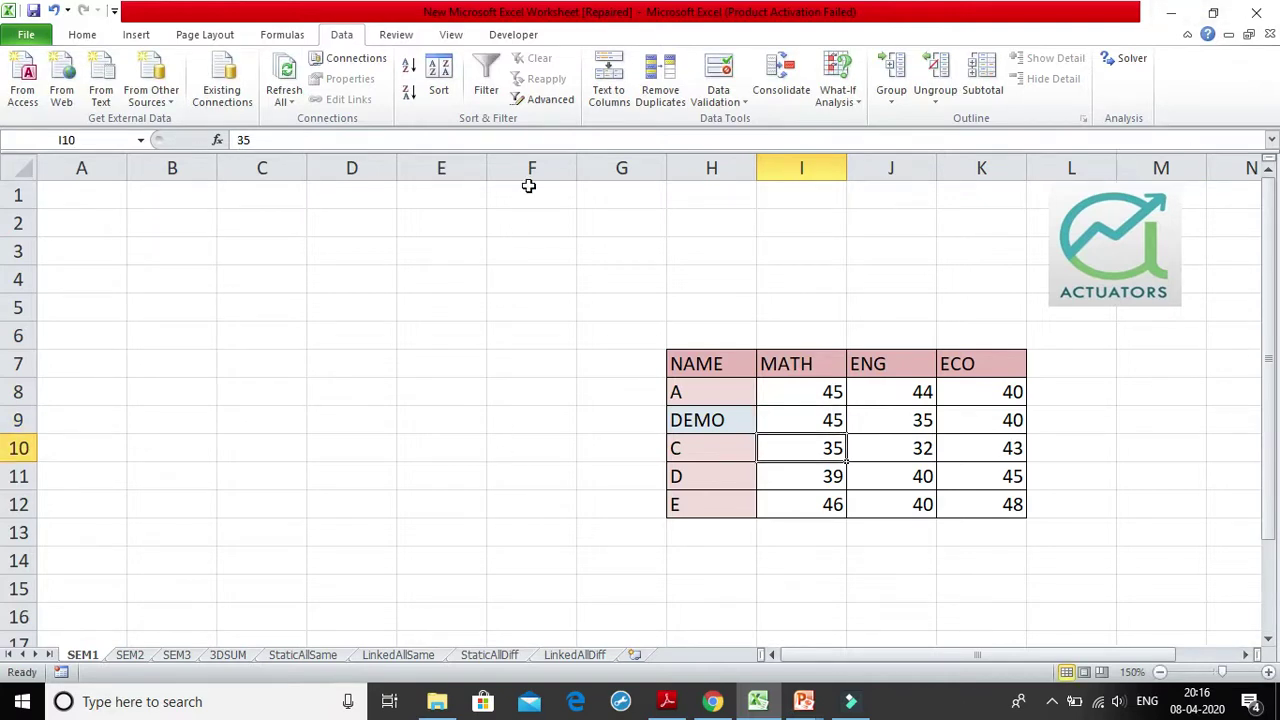
{"action": "left_click", "coordinate": [478, 656]}
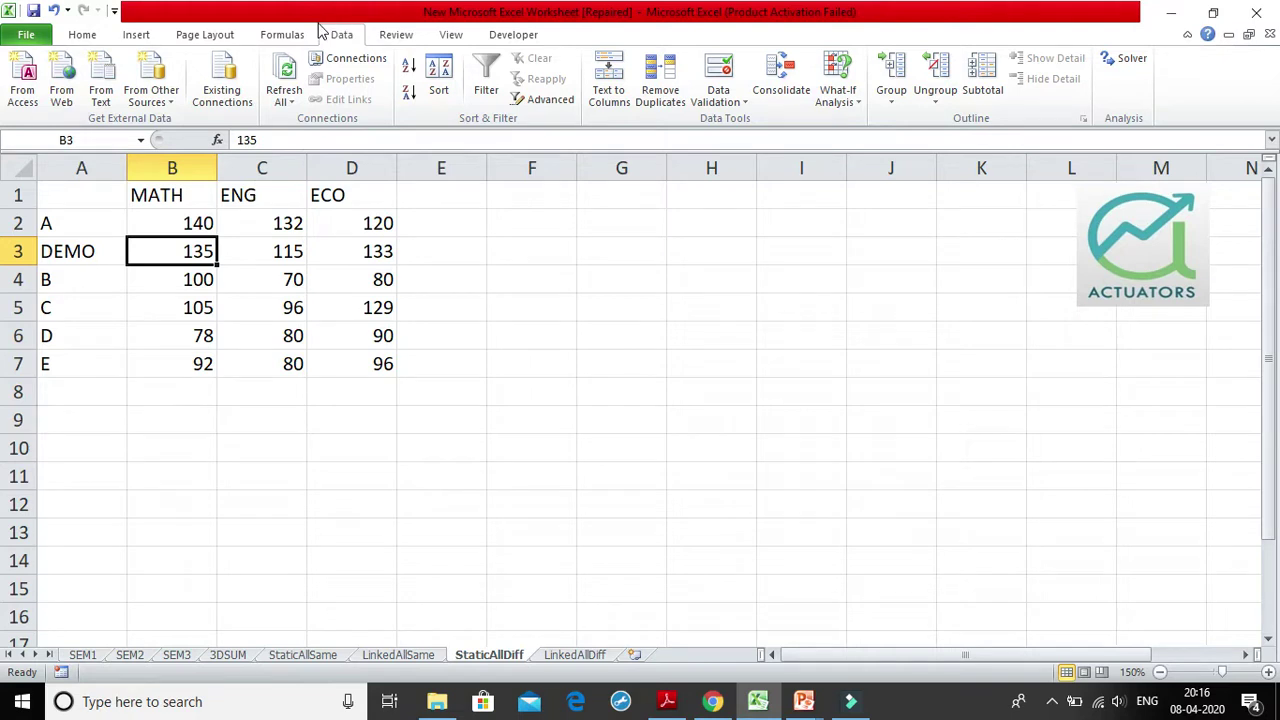
Step: Open the empty LinkedAllDiff sheet and select A1 as the output cell
{"action": "left_click", "coordinate": [553, 655]}
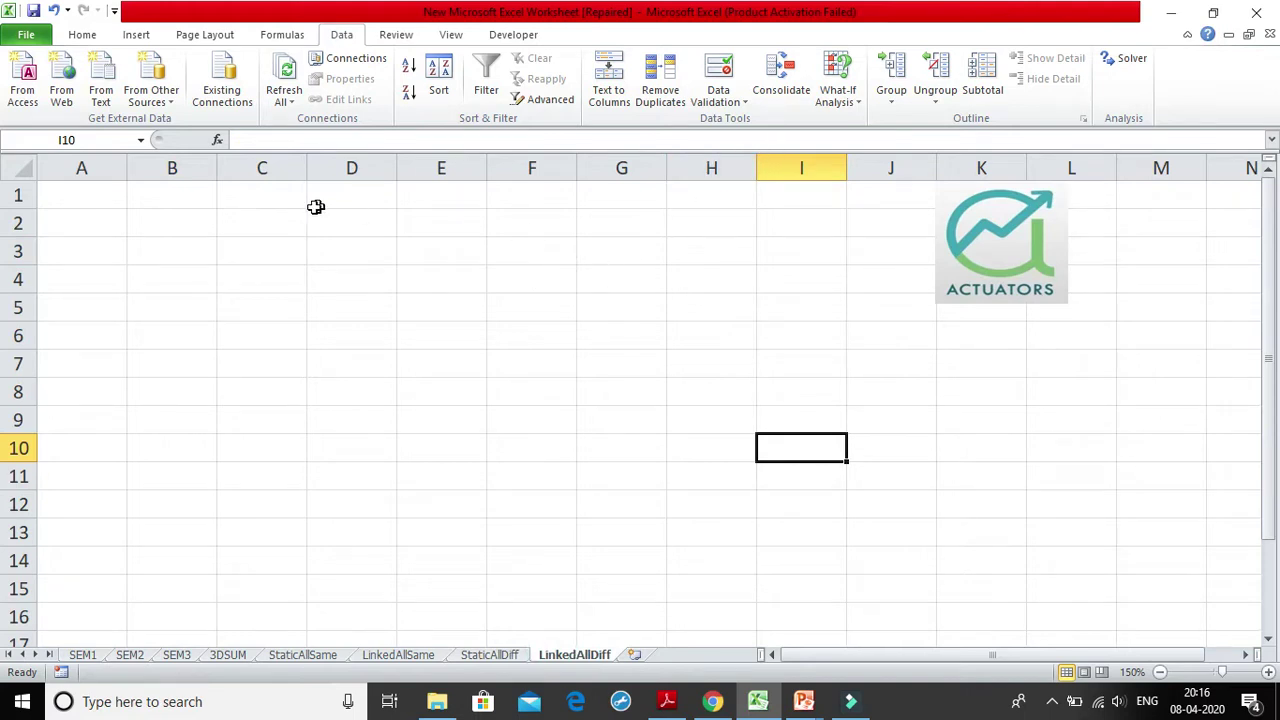
{"action": "left_click", "coordinate": [138, 194]}
{"action": "left_click", "coordinate": [106, 196]}
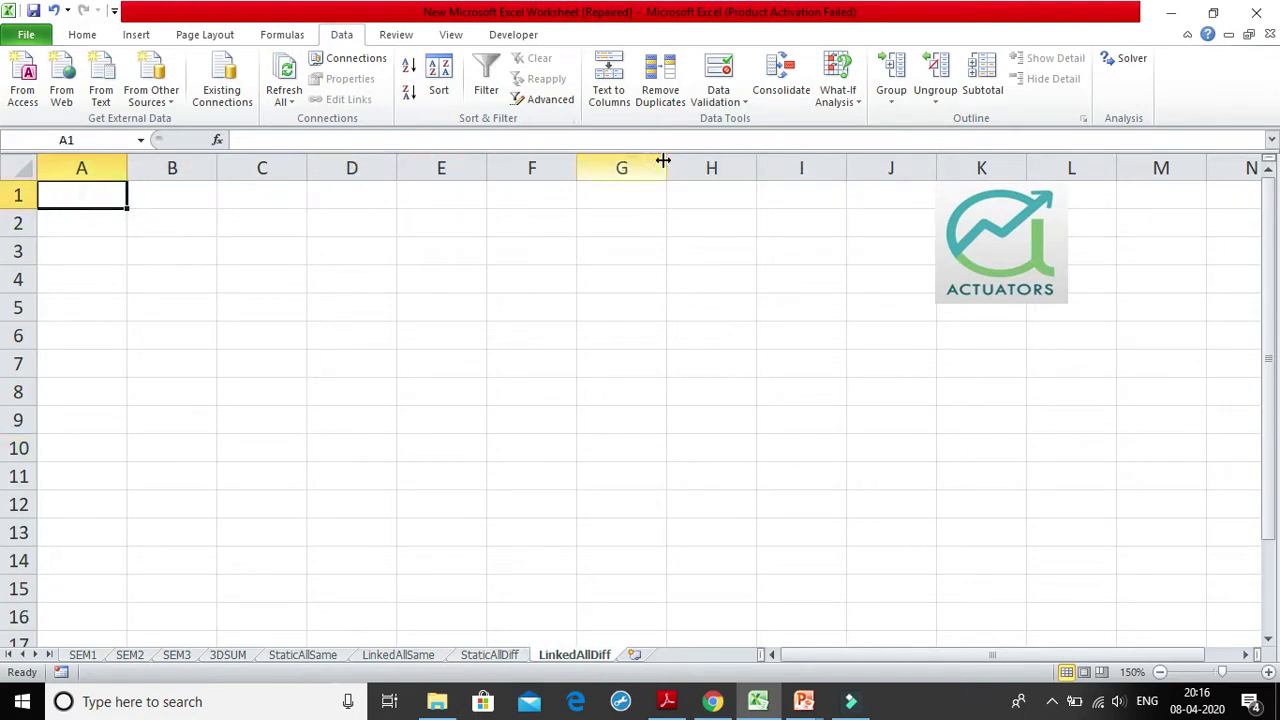
Step: Open Consolidate and add SEM1's table H7:K12 as the first source reference
{"action": "left_click", "coordinate": [775, 98]}
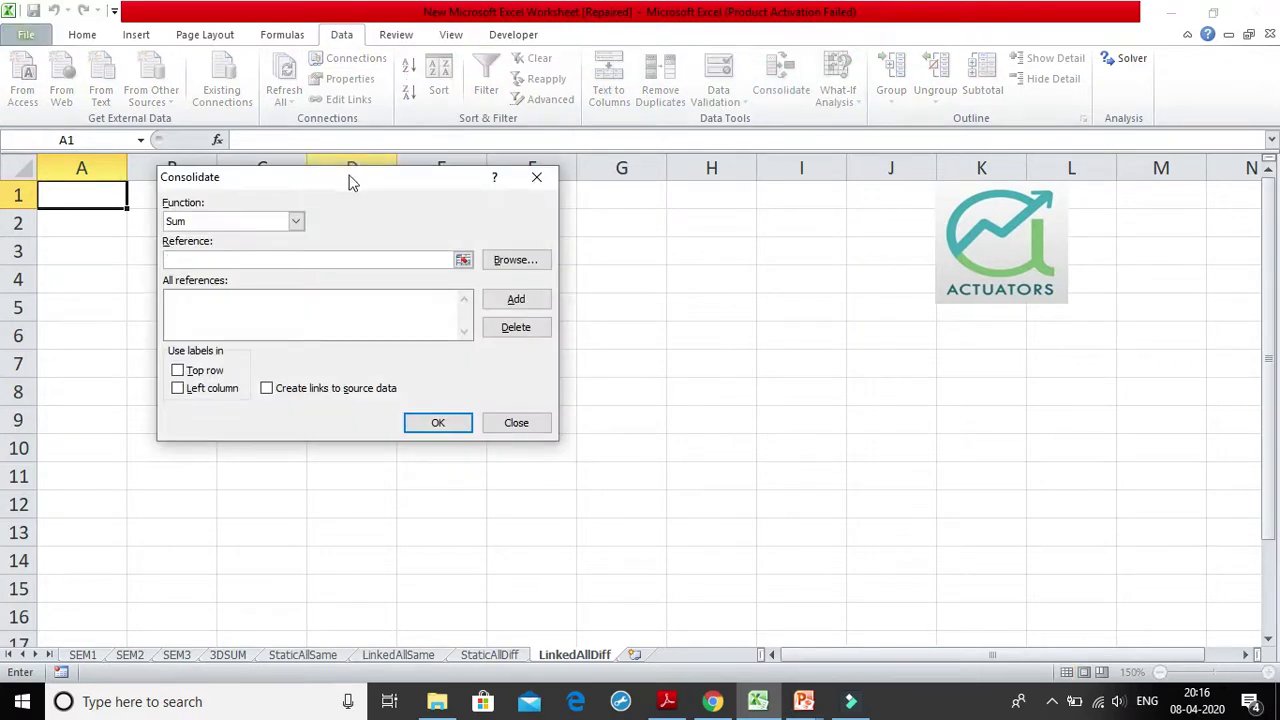
{"action": "left_click_drag", "start_coordinate": [350, 182], "coordinate": [720, 138]}
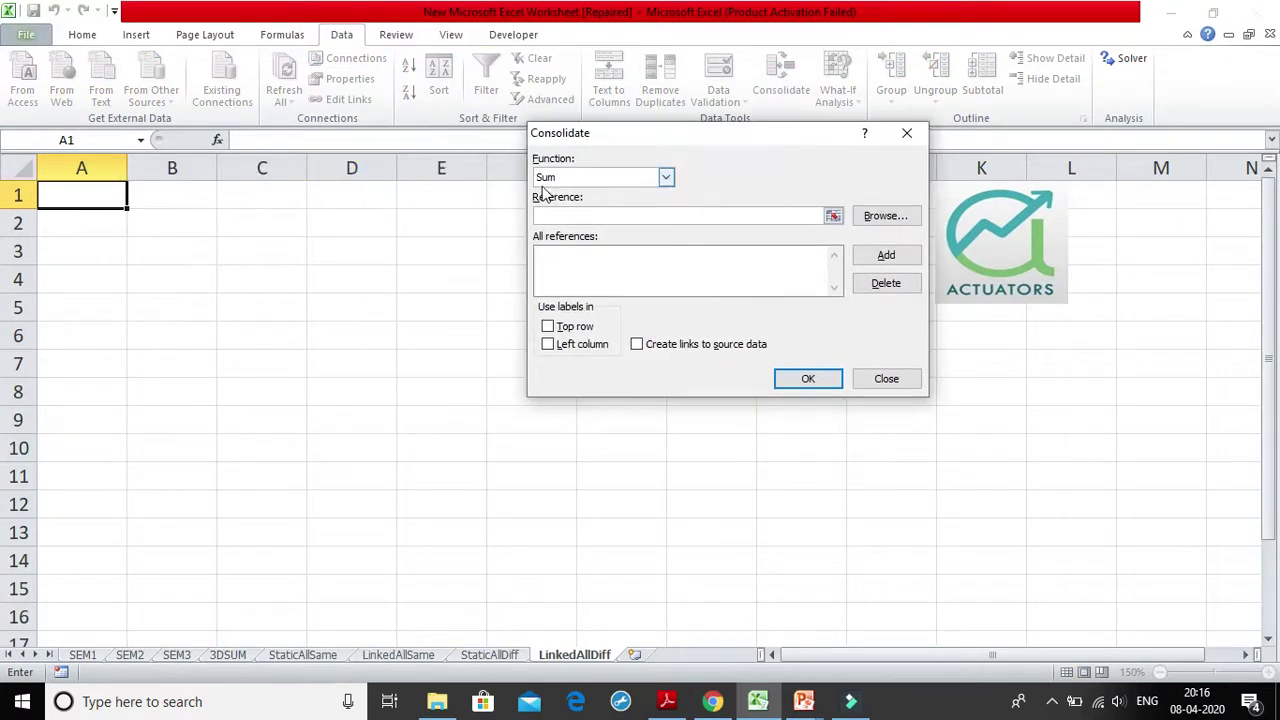
{"action": "left_click", "coordinate": [833, 216]}
{"action": "left_click", "coordinate": [82, 655]}
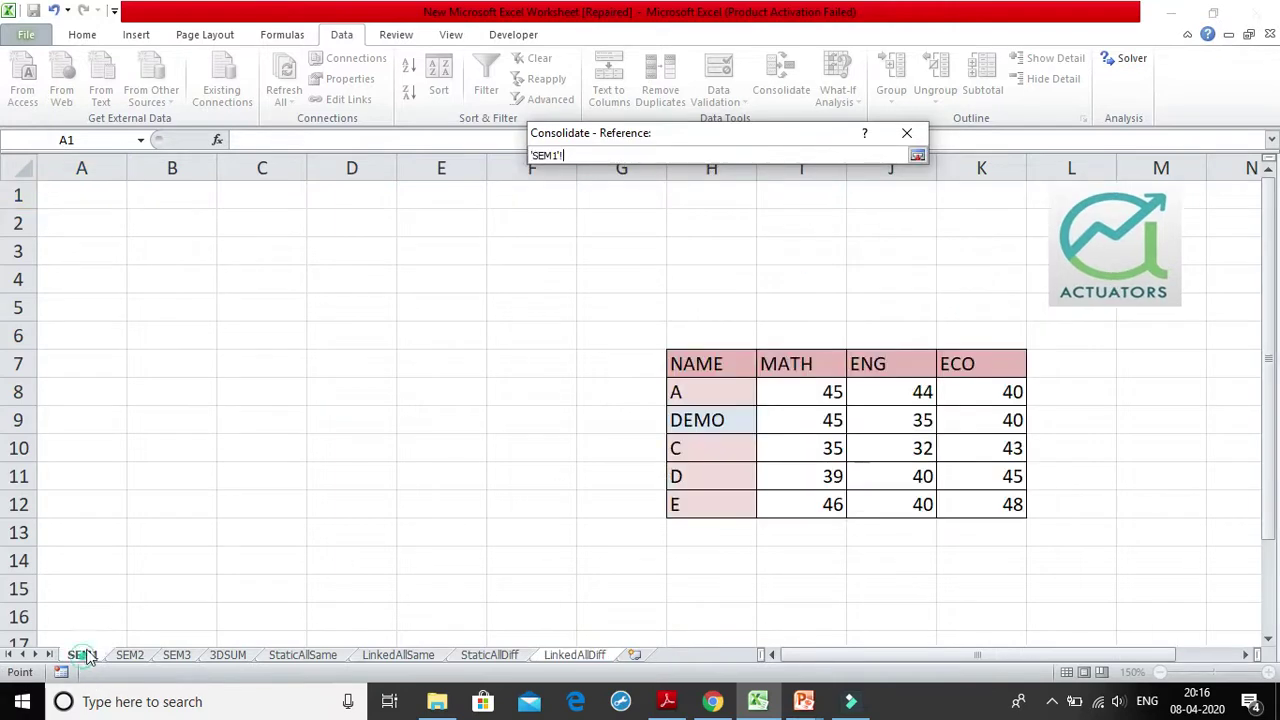
{"action": "left_click_drag", "start_coordinate": [737, 363], "coordinate": [990, 502]}
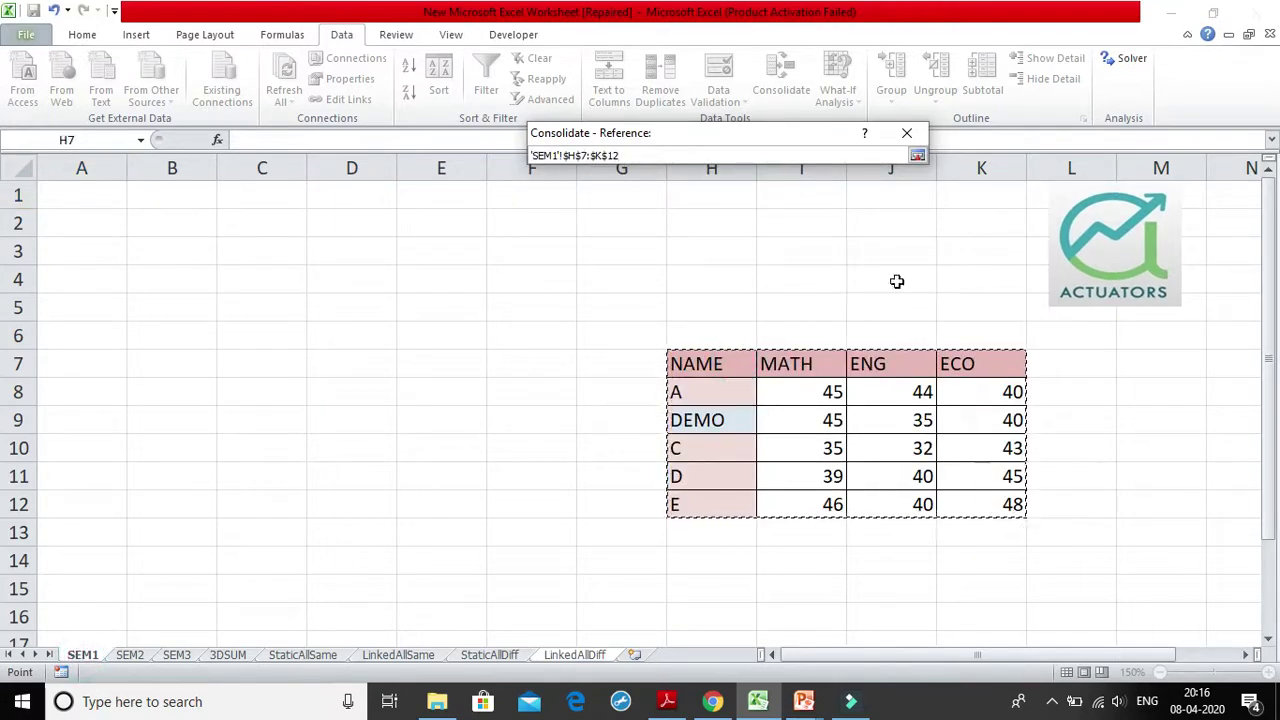
{"action": "left_click", "coordinate": [907, 133]}
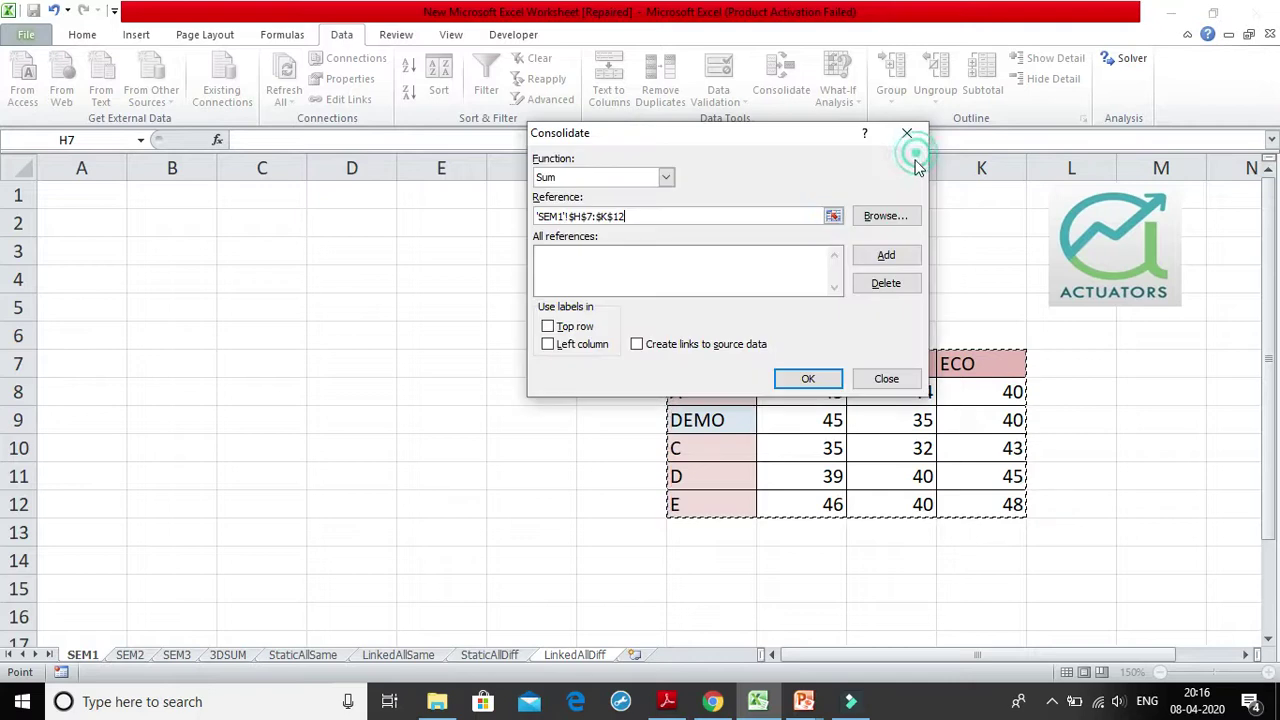
{"action": "left_click", "coordinate": [885, 257]}
Step: Add SEM2's table B9:E14 as the second source reference
{"action": "left_click", "coordinate": [876, 218]}
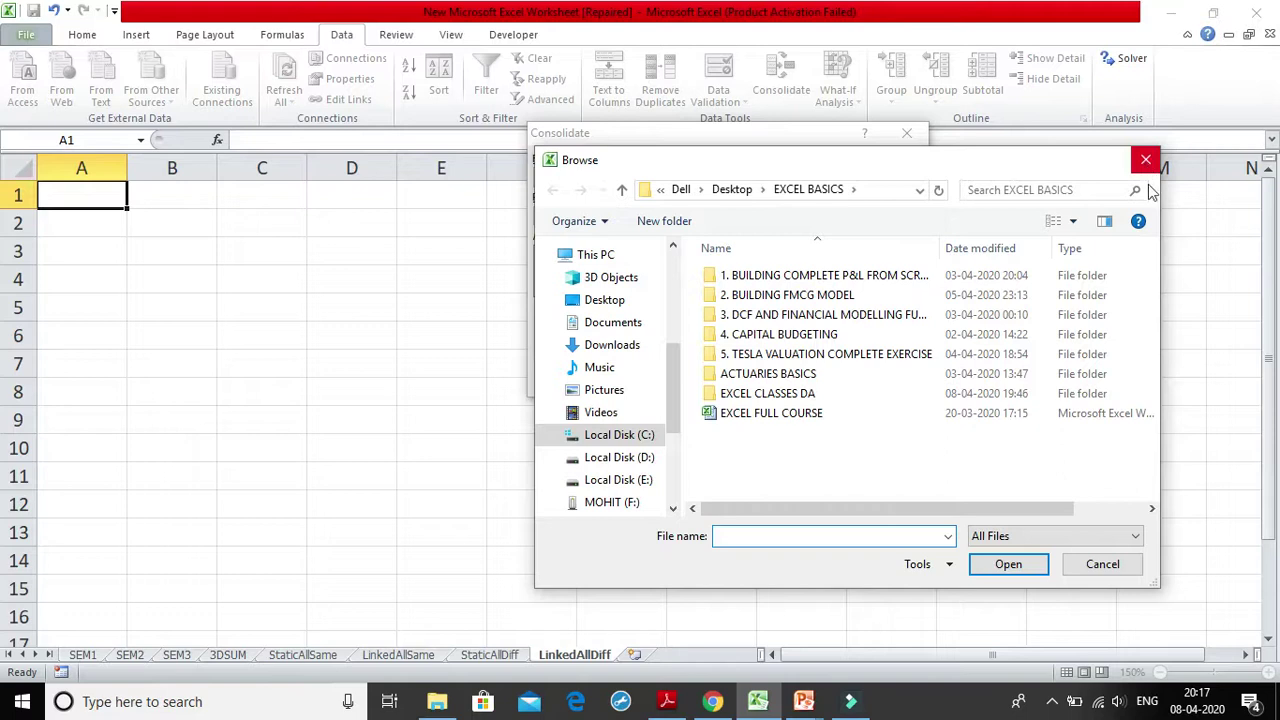
{"action": "left_click", "coordinate": [1147, 163]}
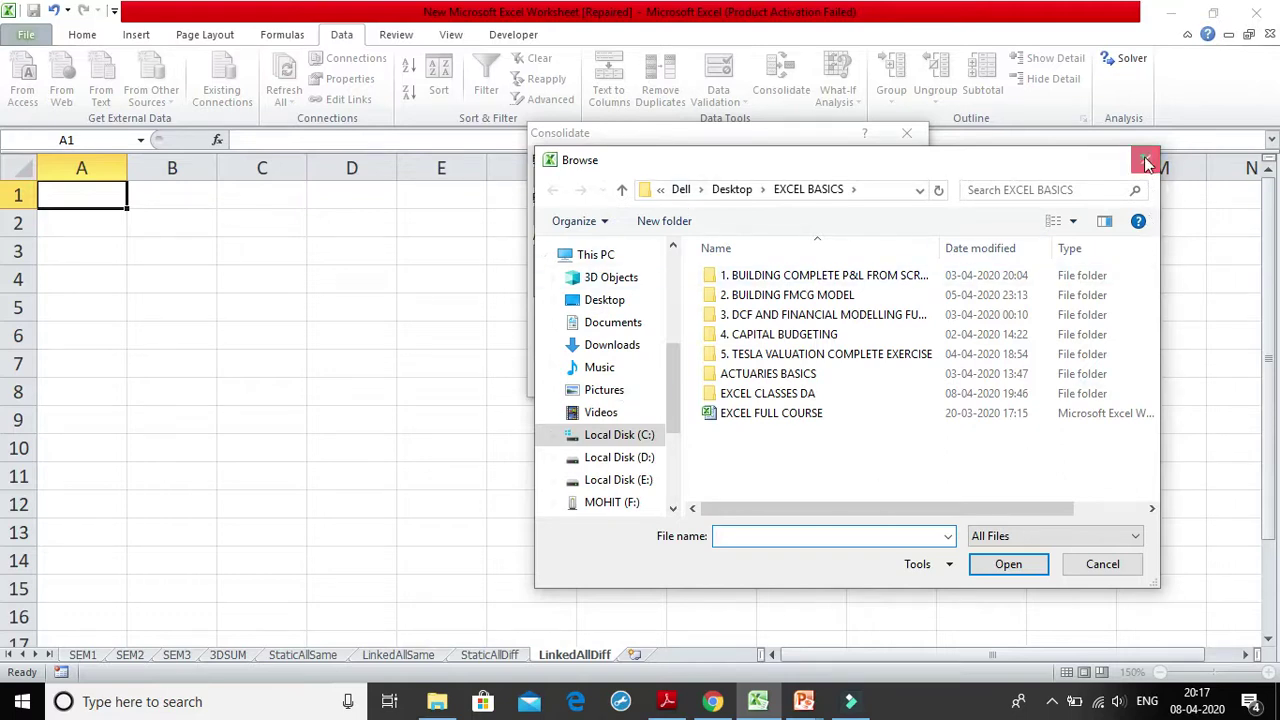
{"action": "left_click", "coordinate": [837, 218]}
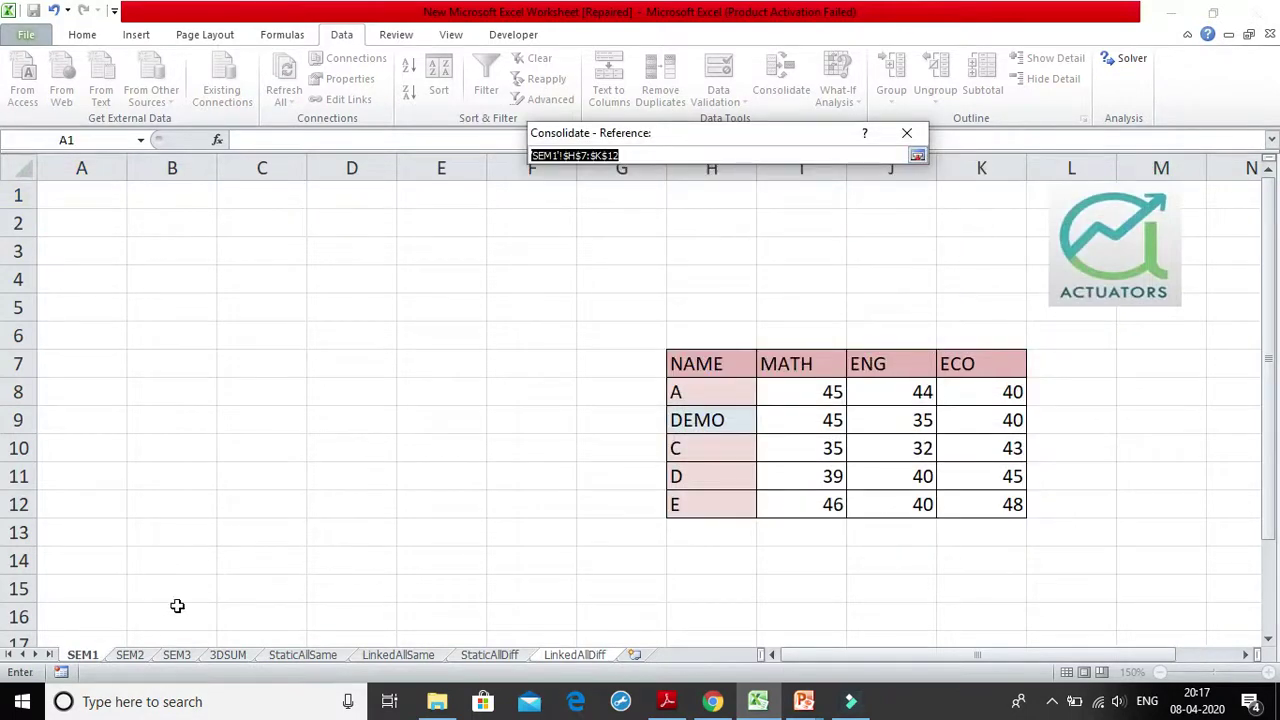
{"action": "left_click", "coordinate": [138, 656]}
{"action": "left_click", "coordinate": [192, 412]}
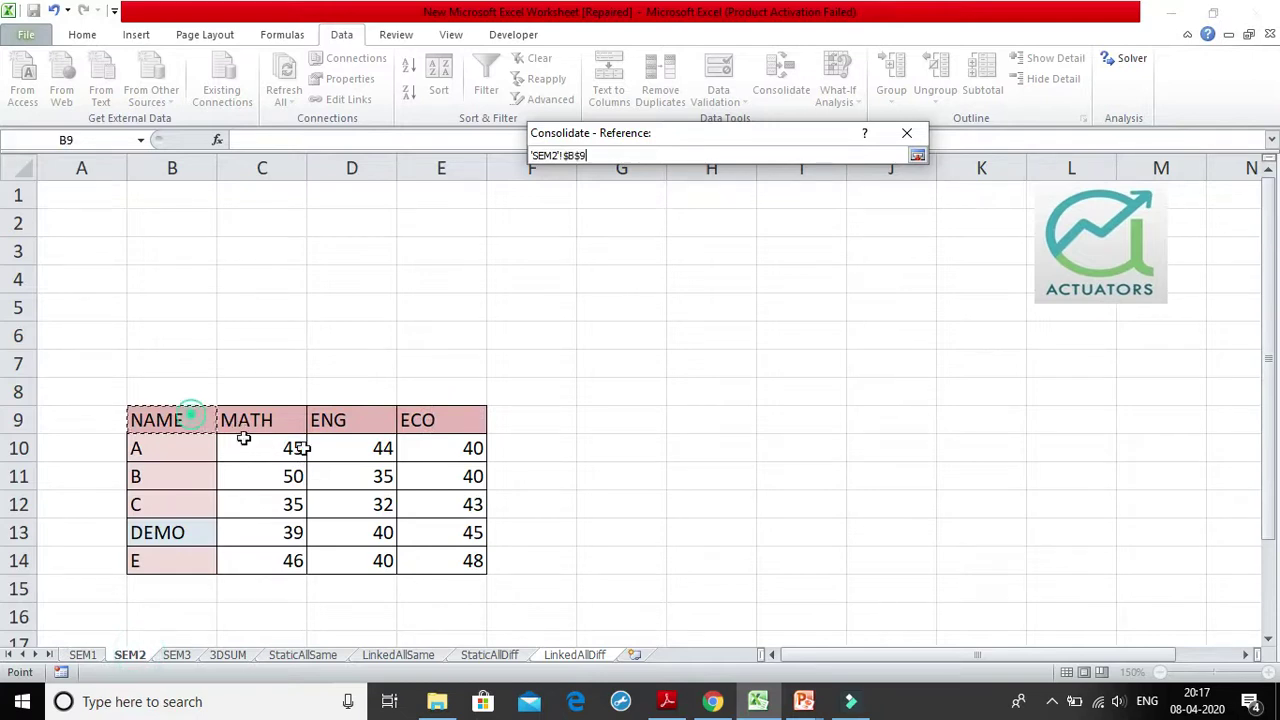
{"action": "left_click_drag", "start_coordinate": [302, 448], "coordinate": [423, 571]}
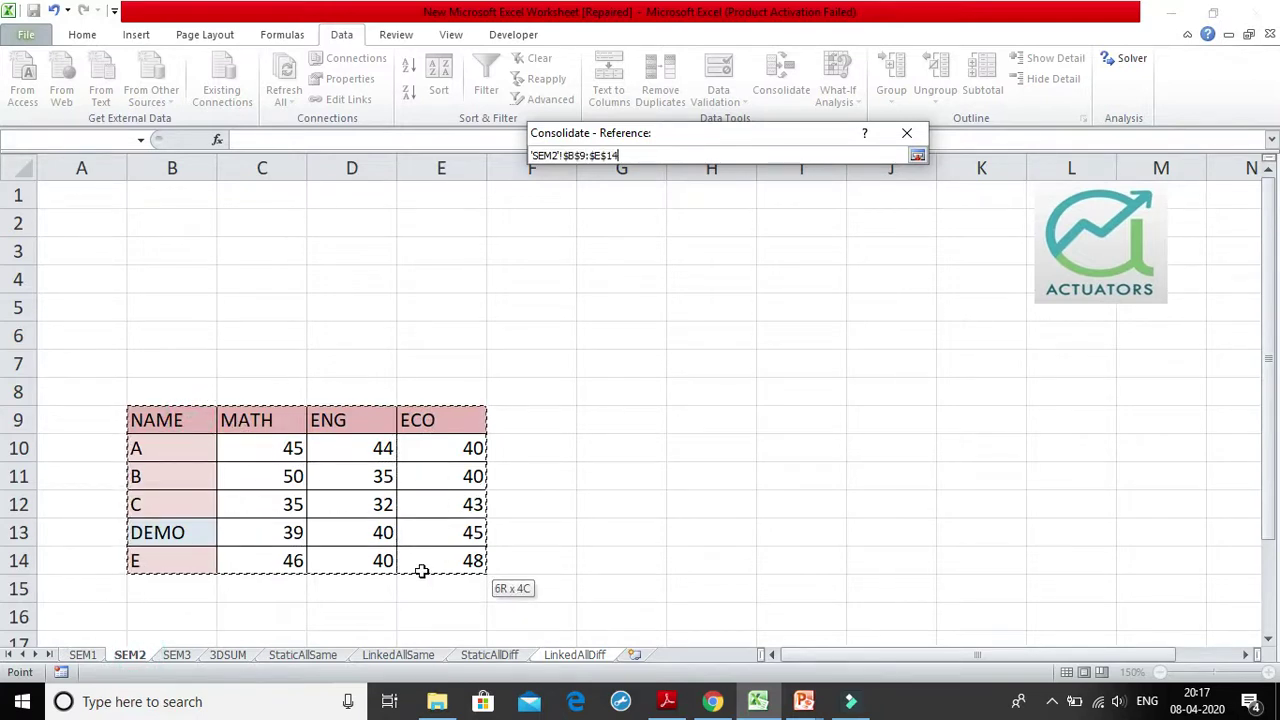
{"action": "left_click", "coordinate": [917, 157]}
{"action": "left_click", "coordinate": [884, 255]}
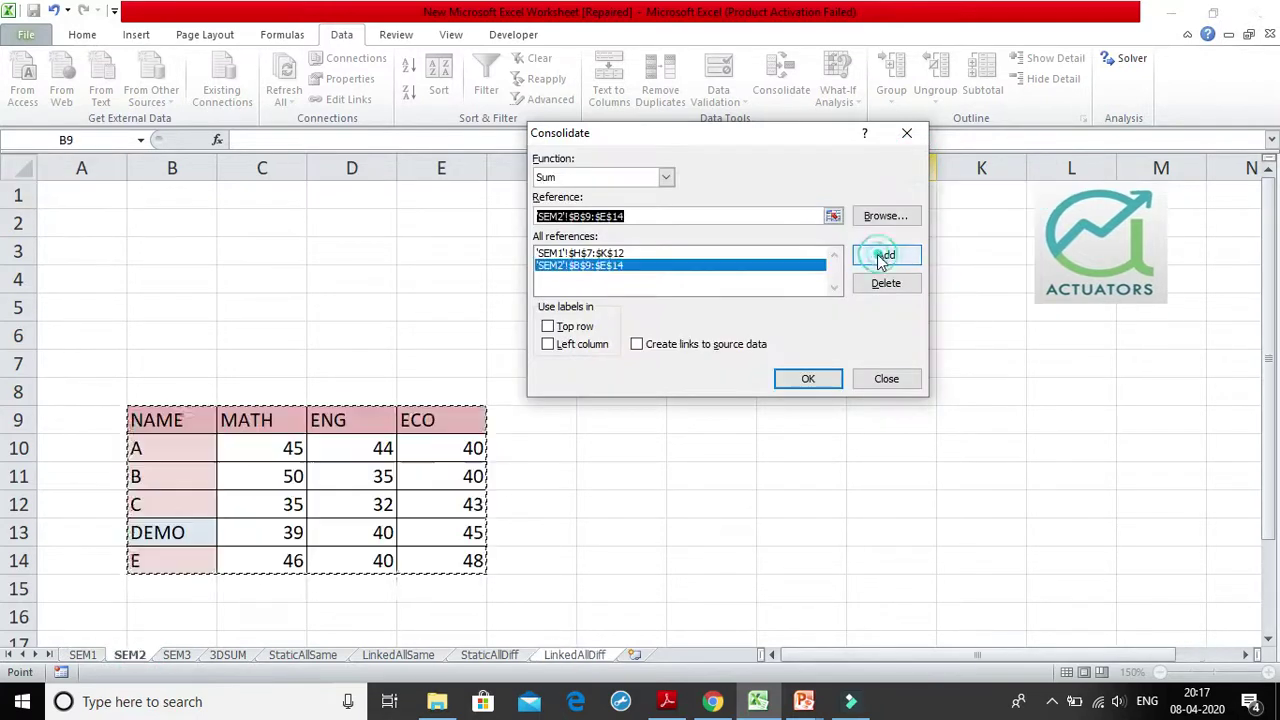
Step: Add SEM3's table H1:K6 as the third reference and enable top-row labels
{"action": "left_click", "coordinate": [833, 217]}
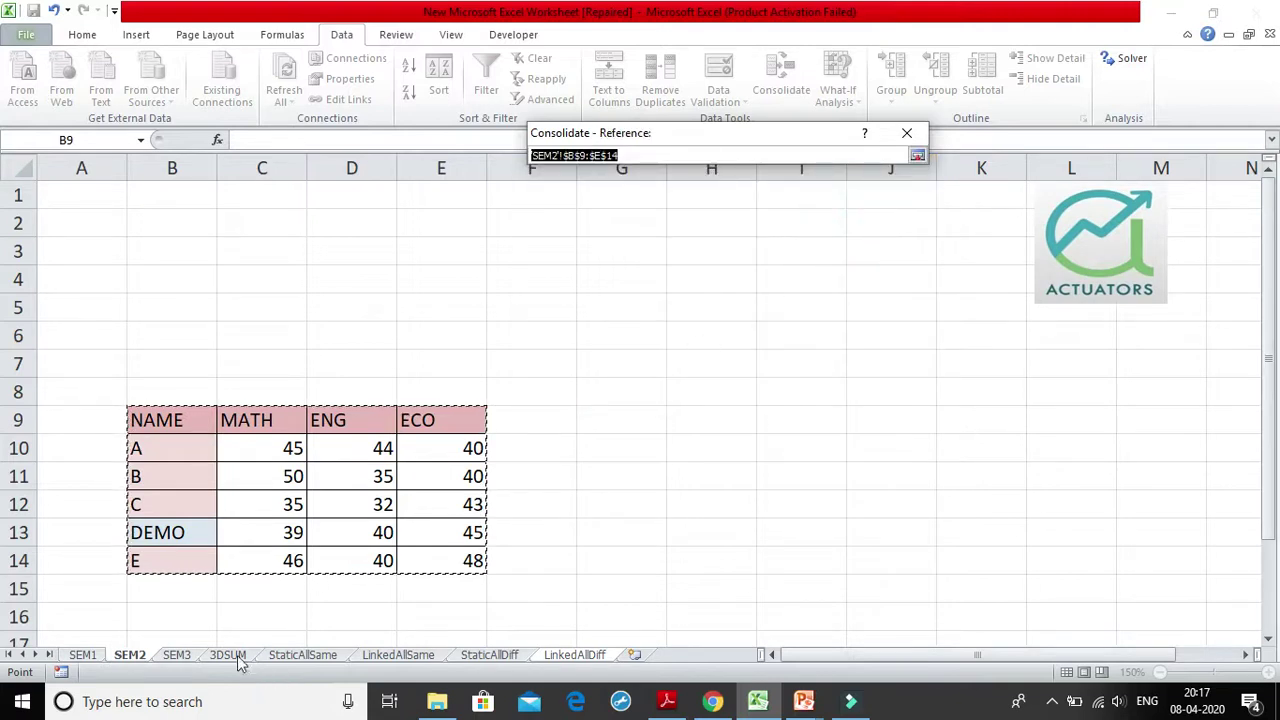
{"action": "left_click", "coordinate": [177, 655]}
{"action": "left_click_drag", "start_coordinate": [720, 195], "coordinate": [1015, 335]}
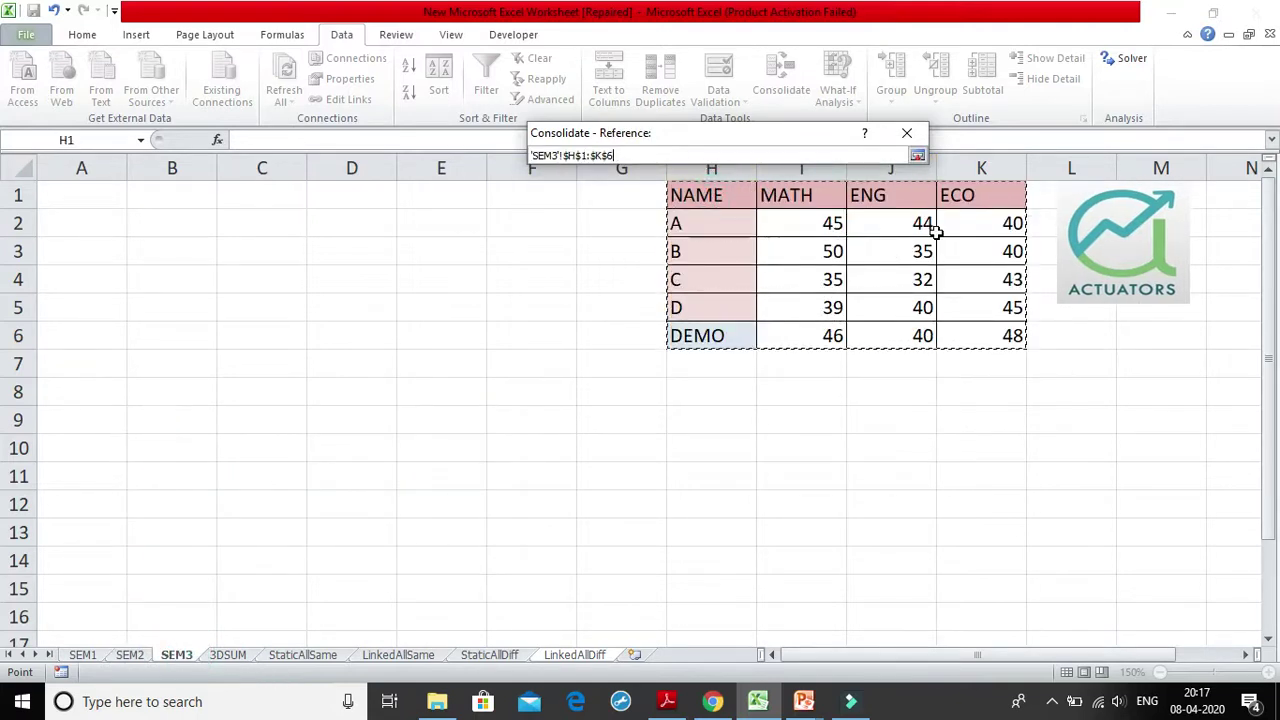
{"action": "left_click", "coordinate": [917, 157]}
{"action": "left_click", "coordinate": [886, 255]}
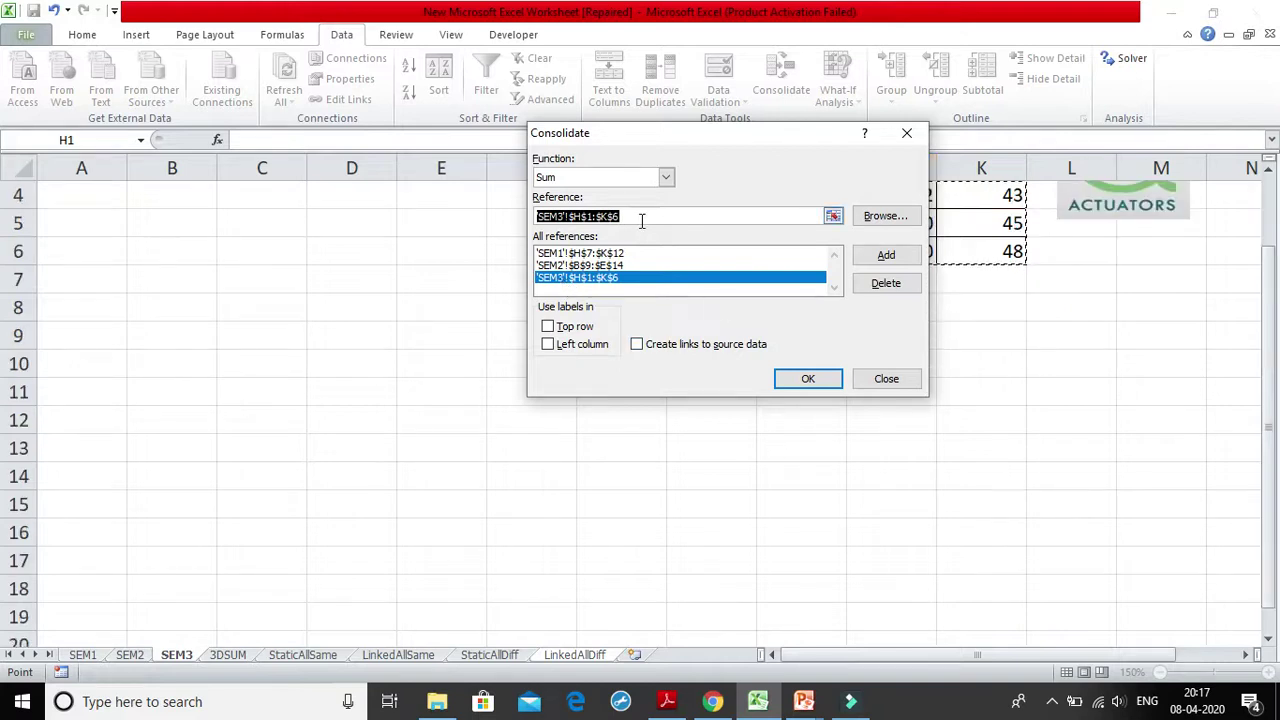
{"action": "left_click", "coordinate": [585, 328]}
Step: Enable left-column labels and Create links to source data, then run the Sum consolidation
{"action": "left_click", "coordinate": [585, 347]}
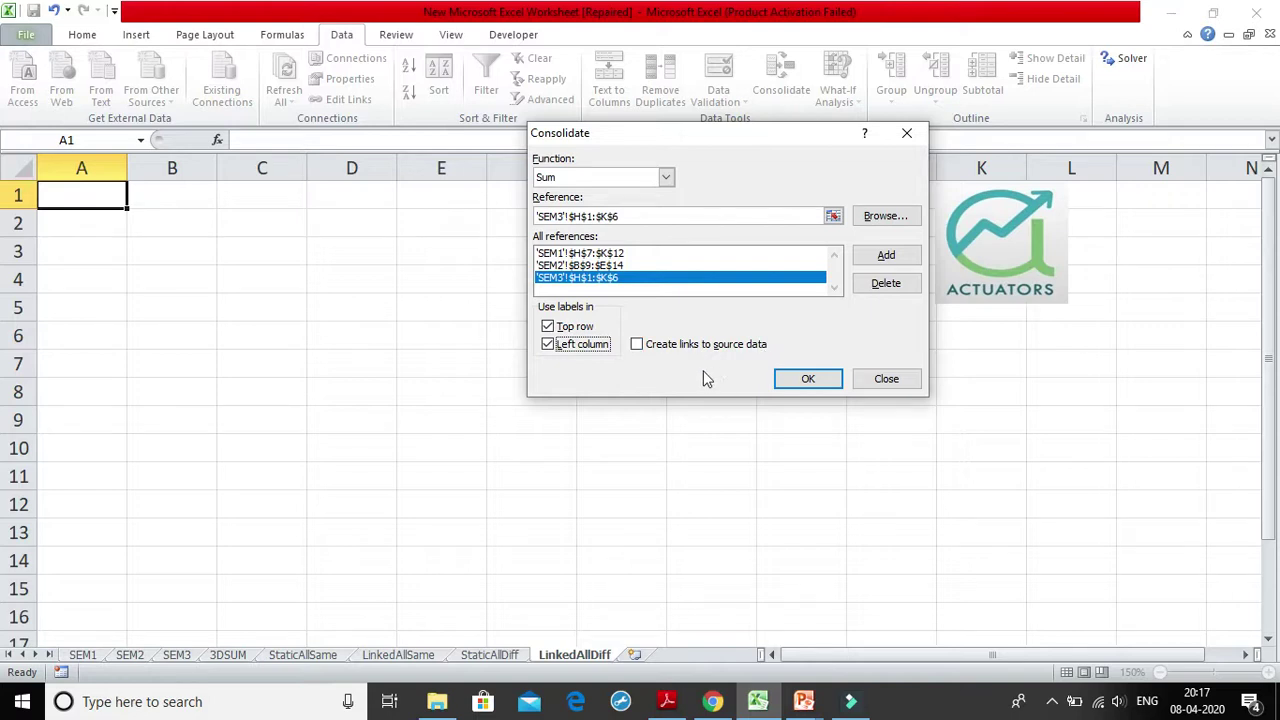
{"action": "left_click", "coordinate": [650, 347]}
{"action": "left_click", "coordinate": [818, 379]}
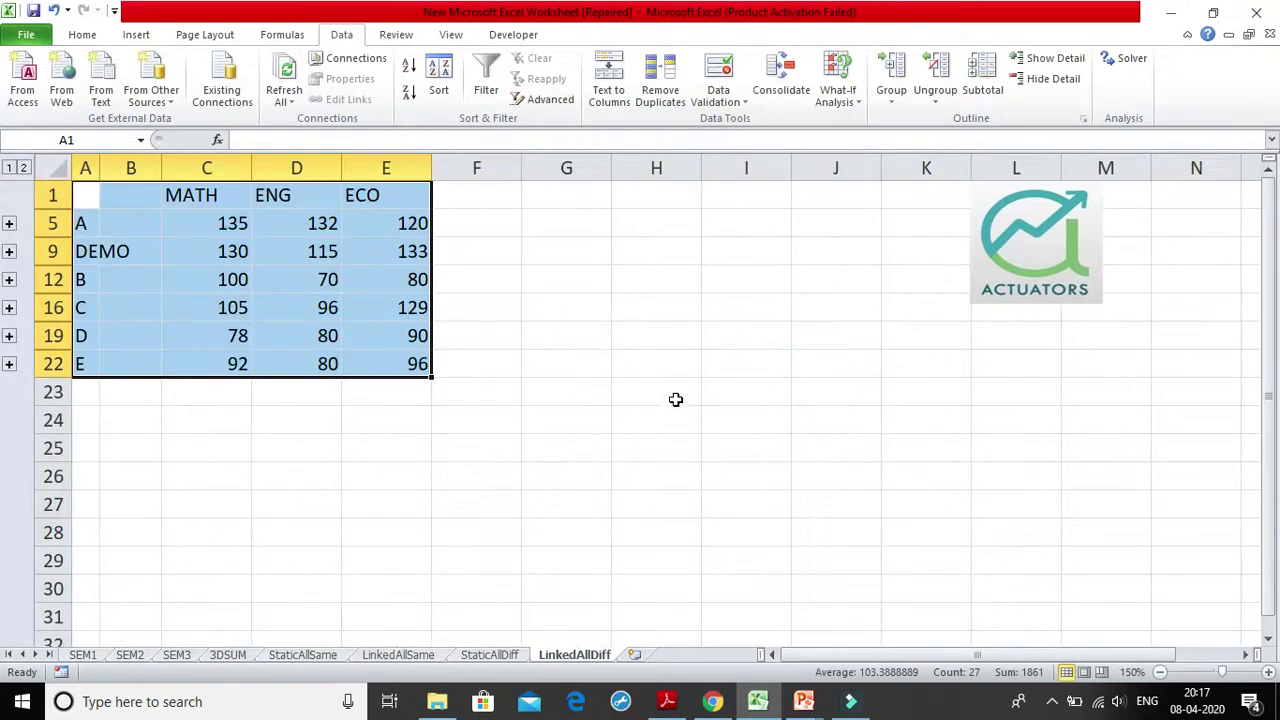
{"action": "left_click", "coordinate": [437, 340]}
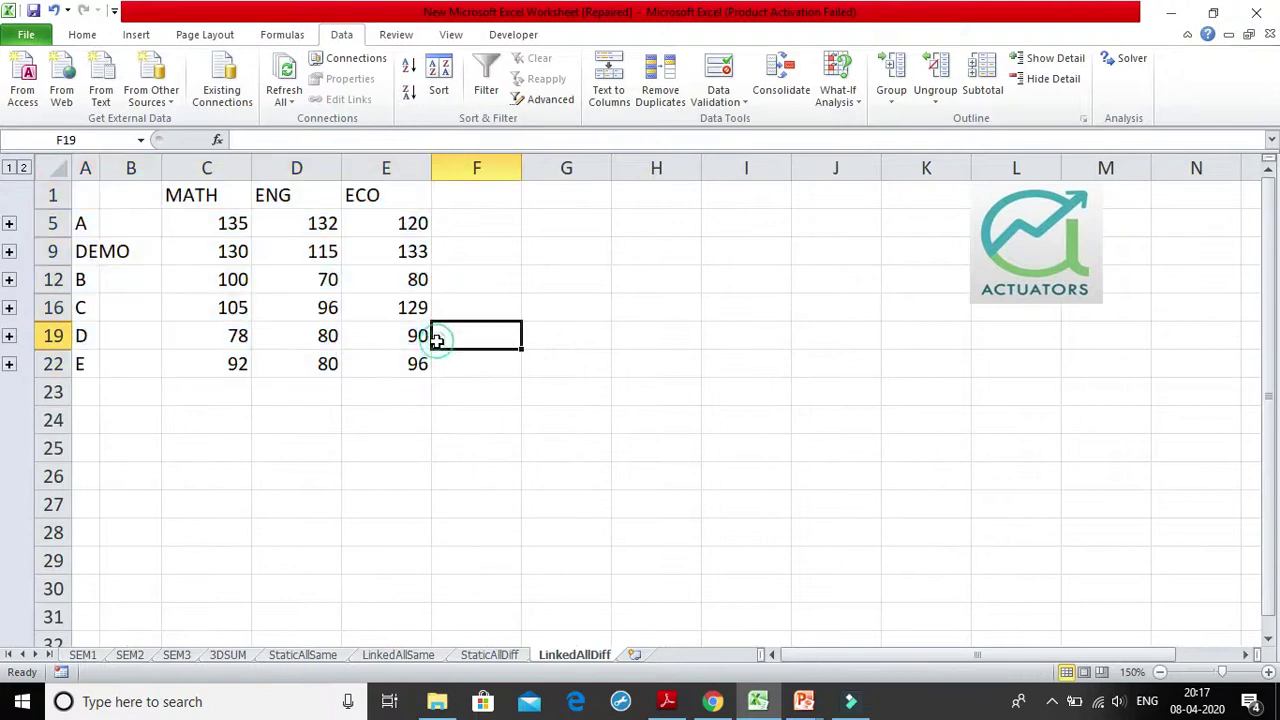
Step: Review DEMO's MATH SUM formula, then check DEMO's MATH marks on SEM1 and SEM2
{"action": "left_click", "coordinate": [242, 251]}
{"action": "left_click", "coordinate": [88, 655]}
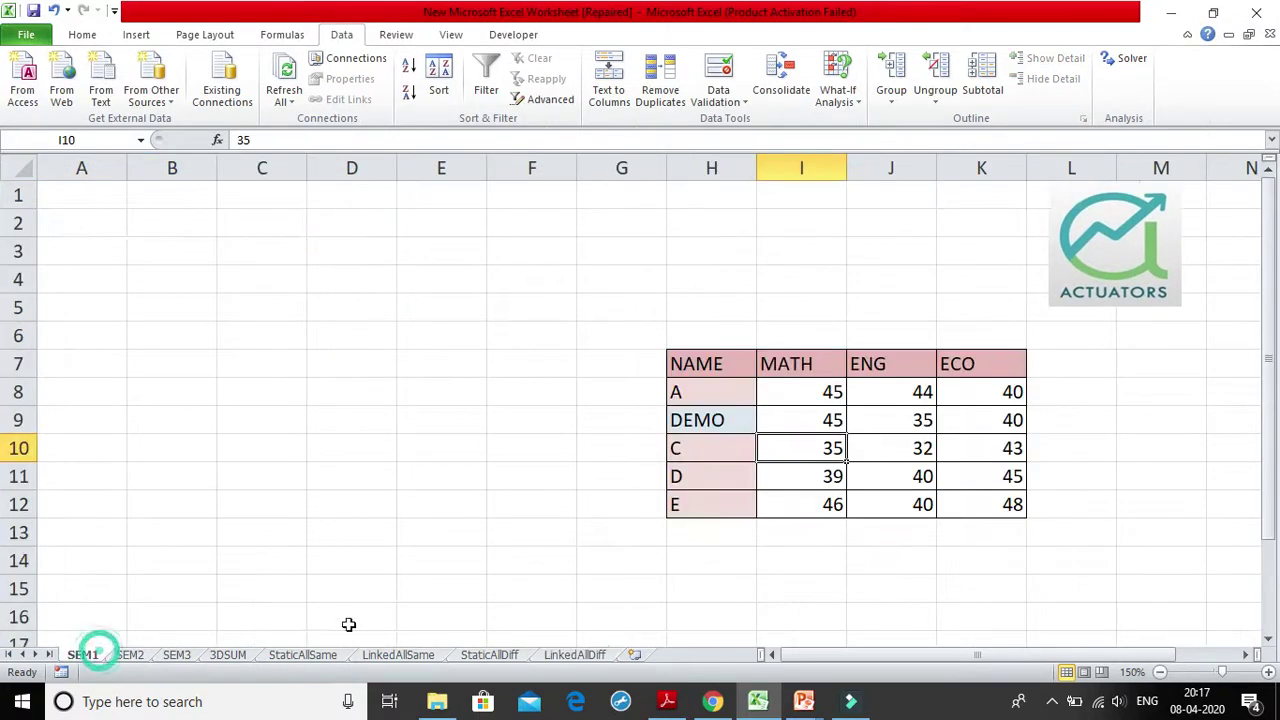
{"action": "left_click", "coordinate": [786, 430]}
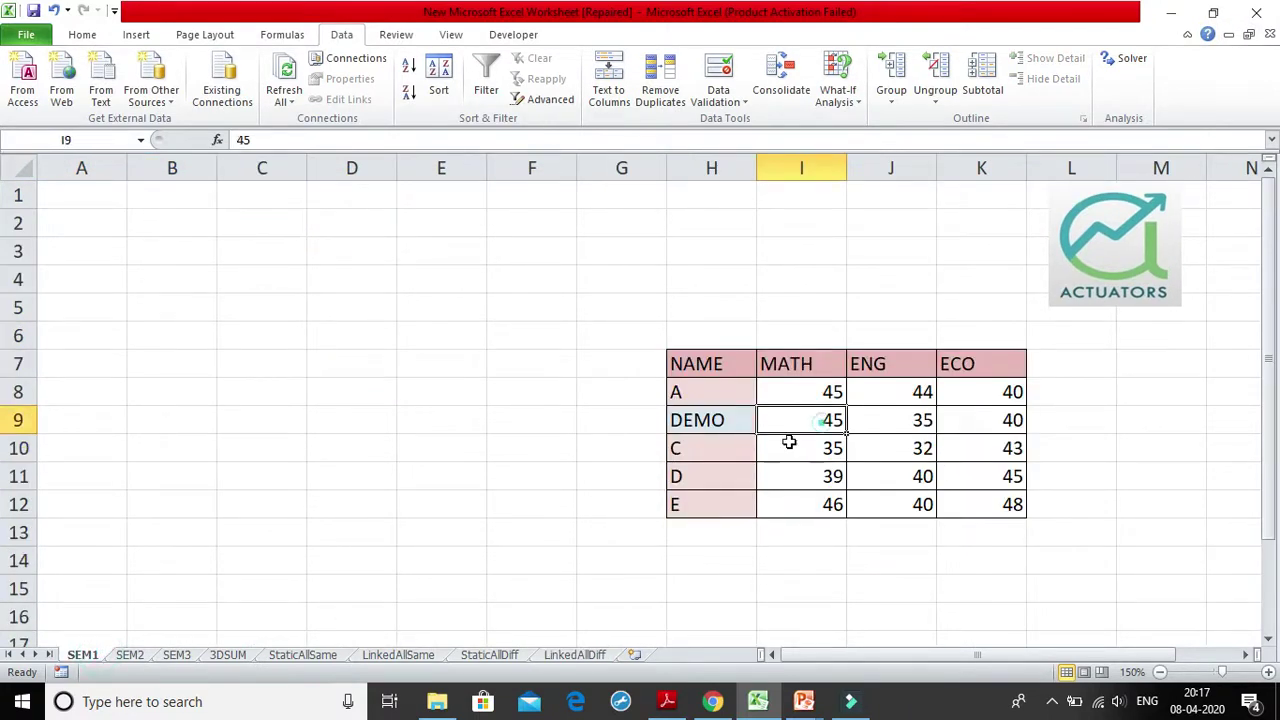
{"action": "left_click", "coordinate": [140, 655]}
{"action": "left_click", "coordinate": [269, 534]}
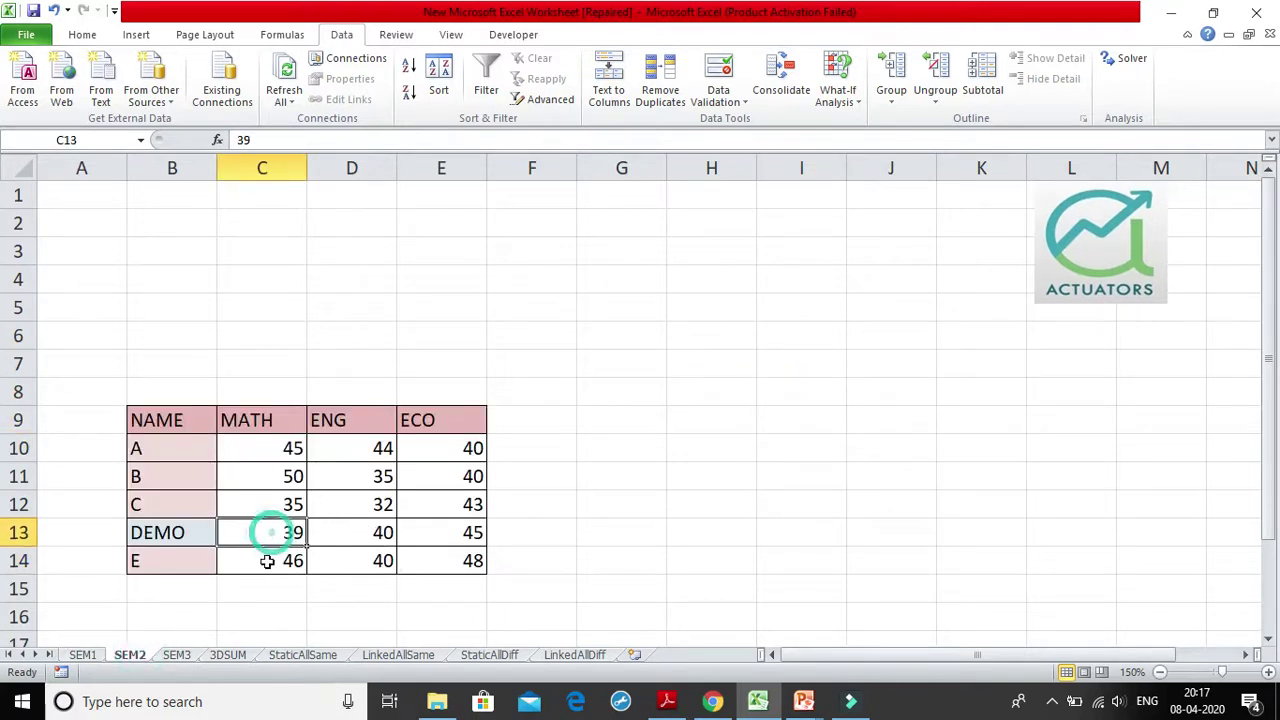
Step: Check DEMO's SEM3 MATH mark, then review A's consolidated MATH total on LinkedAllDiff
{"action": "left_click", "coordinate": [188, 656]}
{"action": "scroll", "coordinate": [784, 373], "scroll_direction": "up", "scroll_amount": 1}
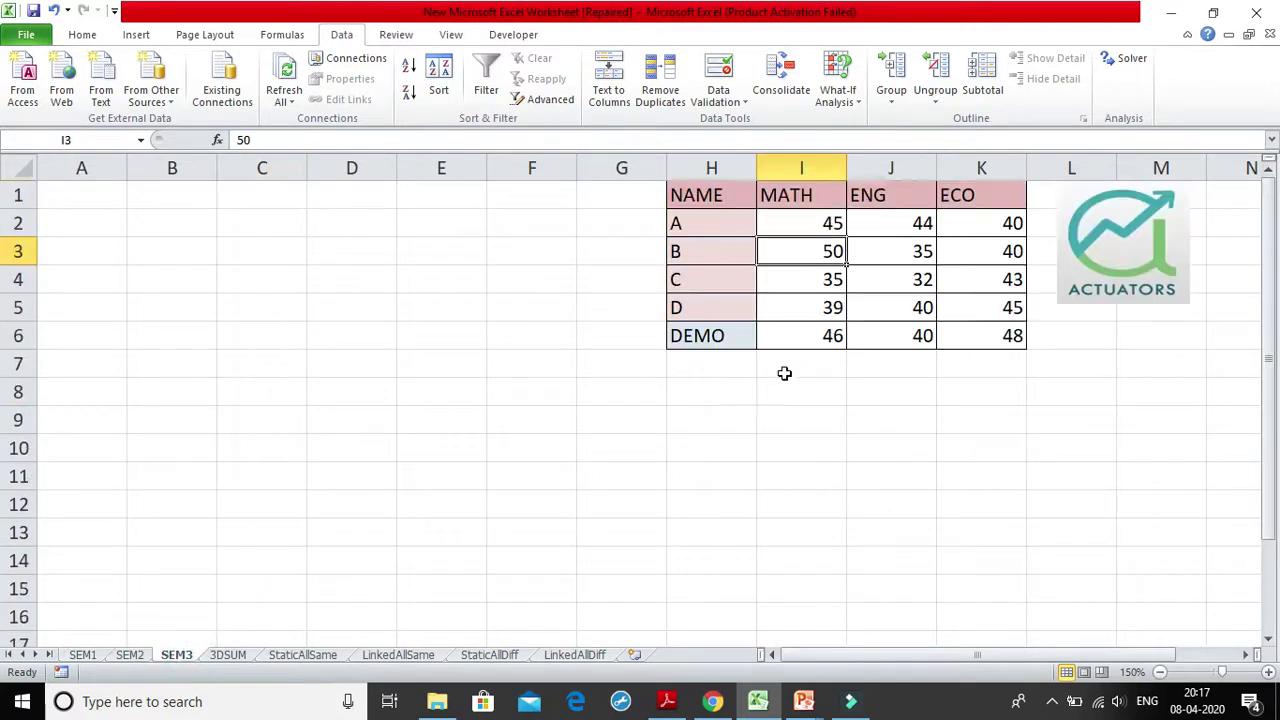
{"action": "left_click", "coordinate": [797, 339]}
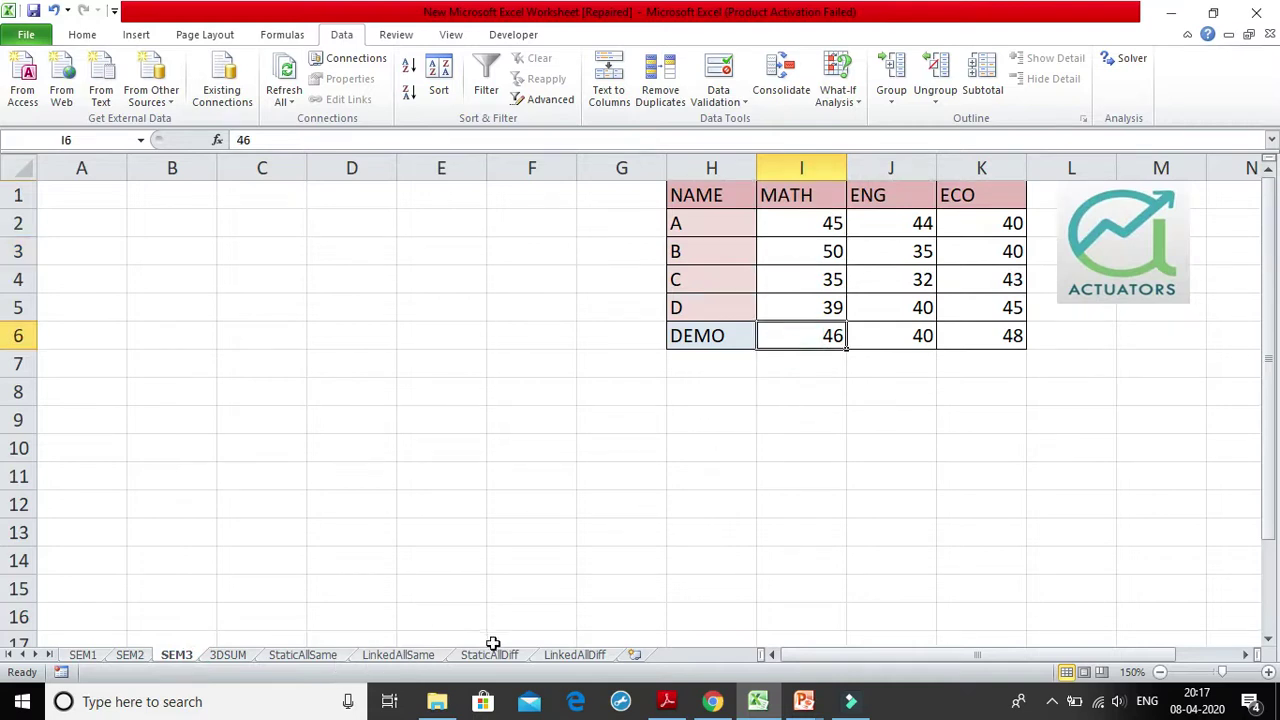
{"action": "left_click", "coordinate": [573, 655]}
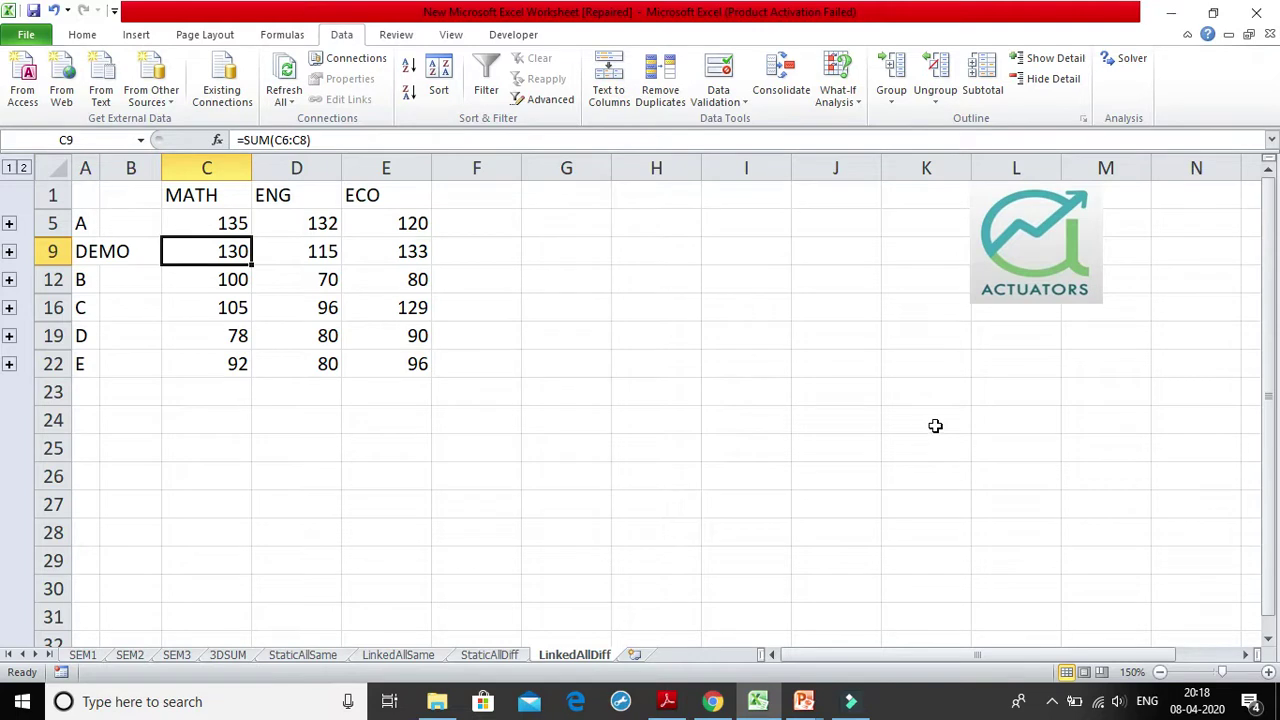
{"action": "left_click", "coordinate": [225, 220]}
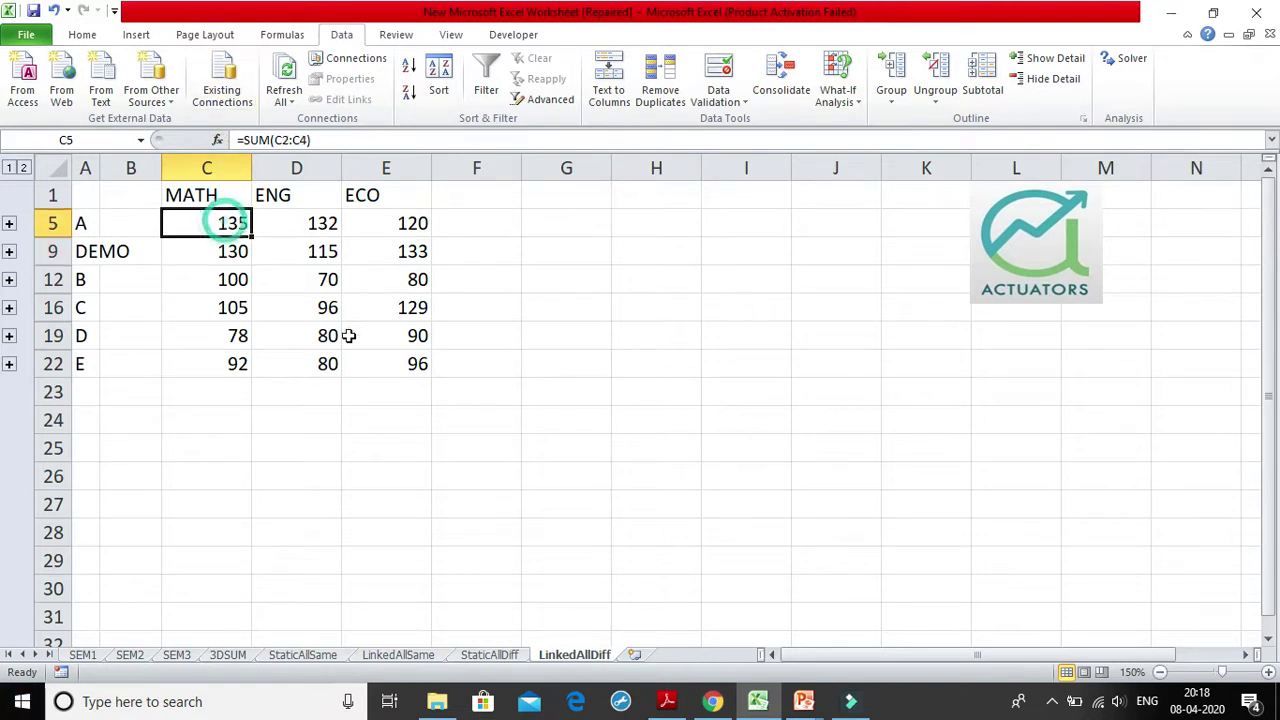
Step: Change A's SEM1 MATH mark in I8 from 45 to 40 and confirm the LinkedAllDiff total drops to 130
{"action": "left_click", "coordinate": [76, 656]}
{"action": "left_click", "coordinate": [786, 390]}
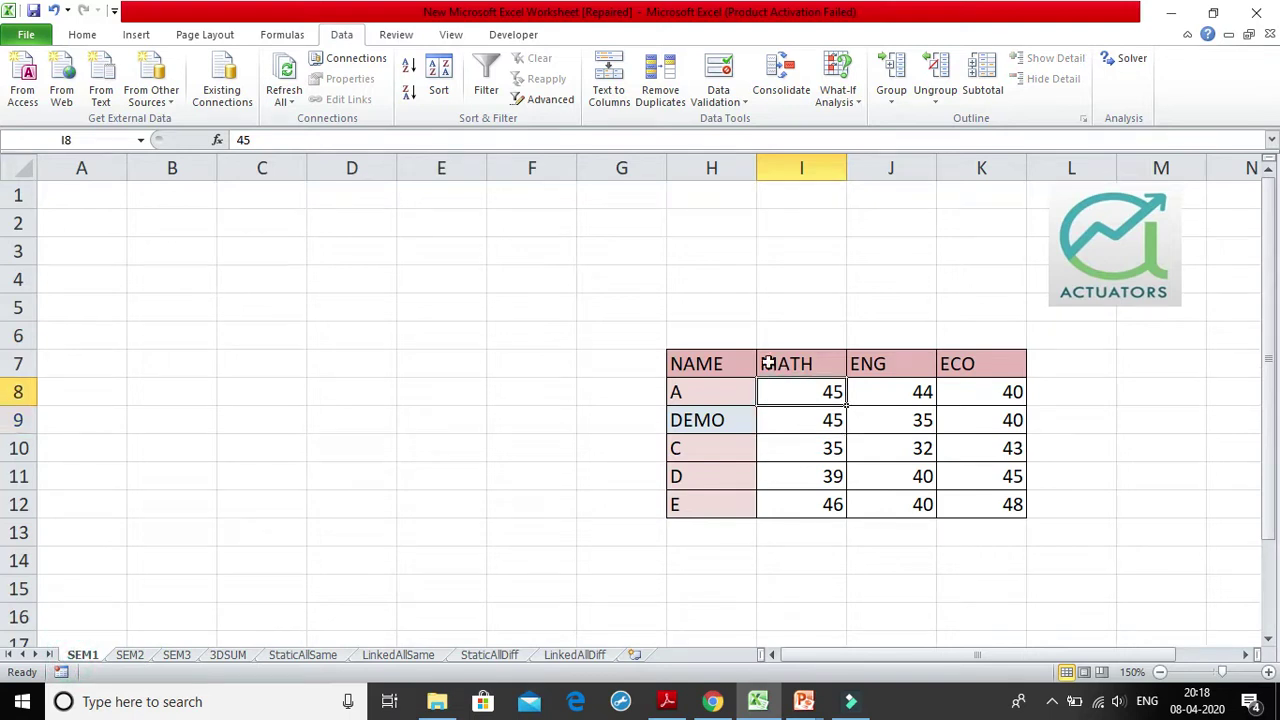
{"action": "type", "text": "40"}
{"action": "key", "text": "Return"}
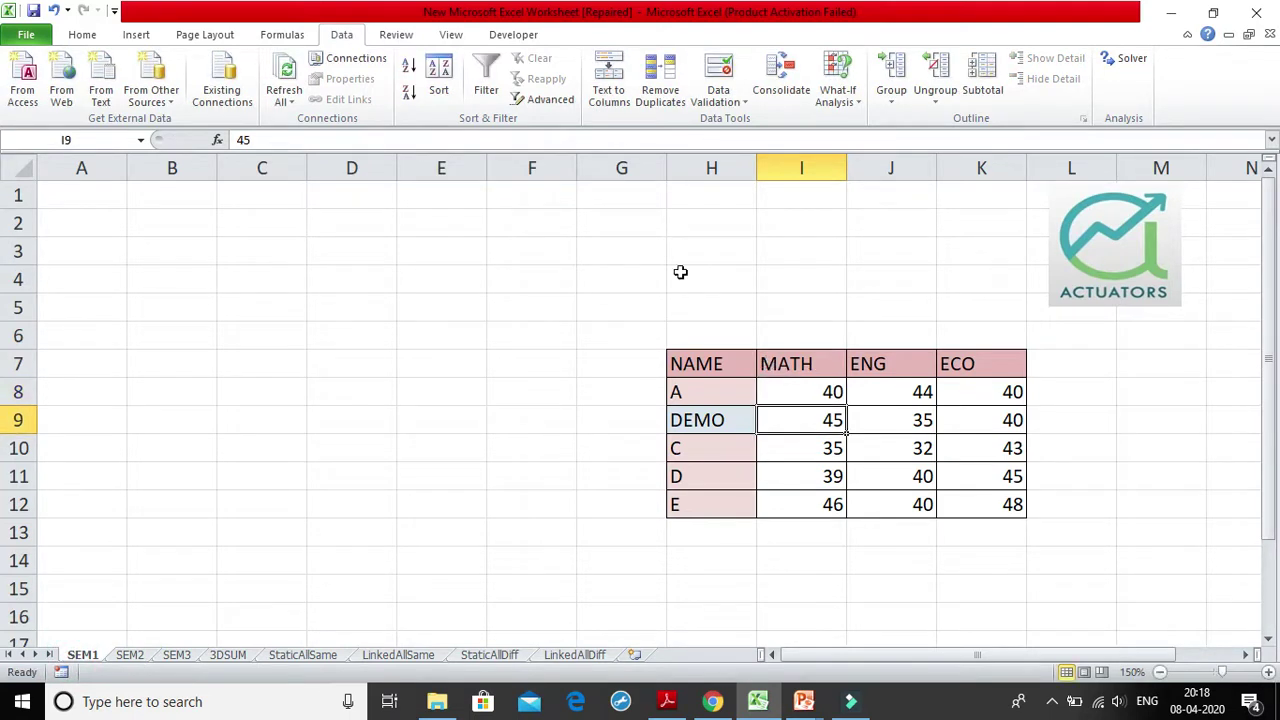
{"action": "left_click", "coordinate": [575, 655]}
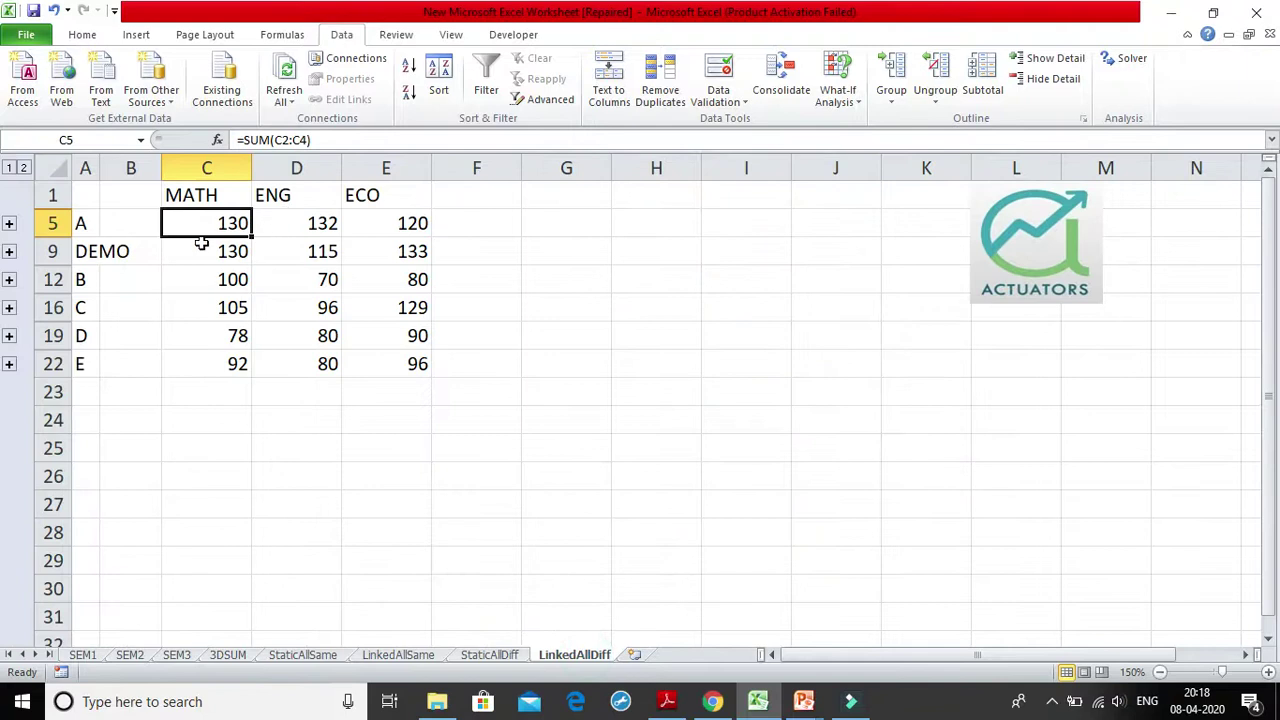
Step: Show outline level 2 and autofit column B to reveal the full source workbook names
{"action": "left_click", "coordinate": [24, 167]}
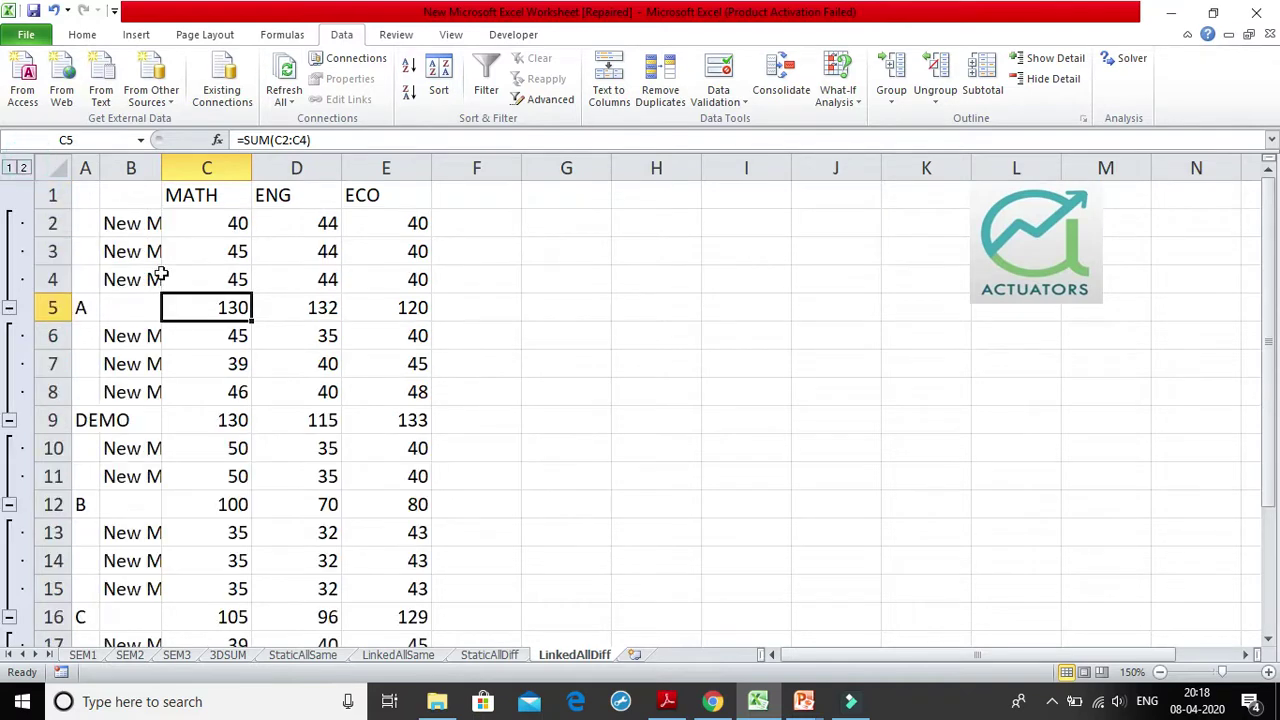
{"action": "scroll", "coordinate": [180, 237], "scroll_direction": "down", "scroll_amount": 6}
{"action": "scroll", "coordinate": [183, 243], "scroll_direction": "up", "scroll_amount": 6}
{"action": "double_click", "coordinate": [160, 167]}
{"action": "left_click", "coordinate": [177, 223]}
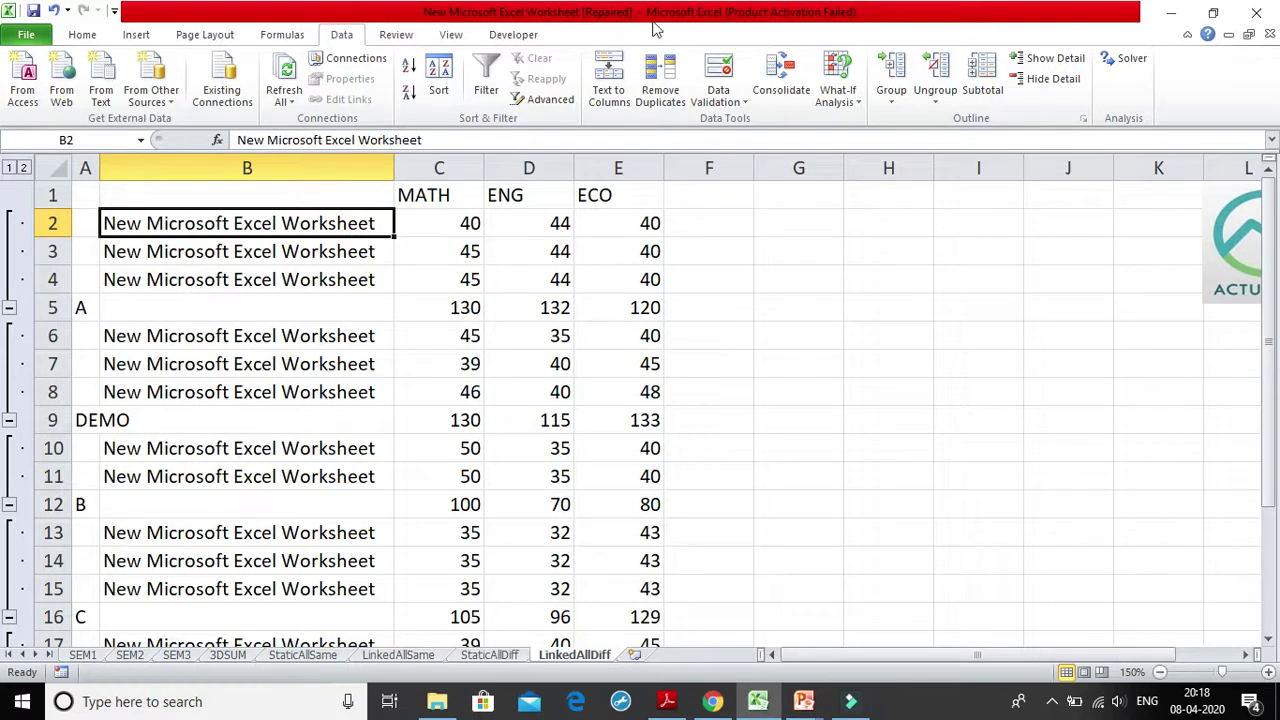
Step: Collapse to level 1, expand A's group, and inspect its three MATH links and SUM formula
{"action": "left_click", "coordinate": [15, 167]}
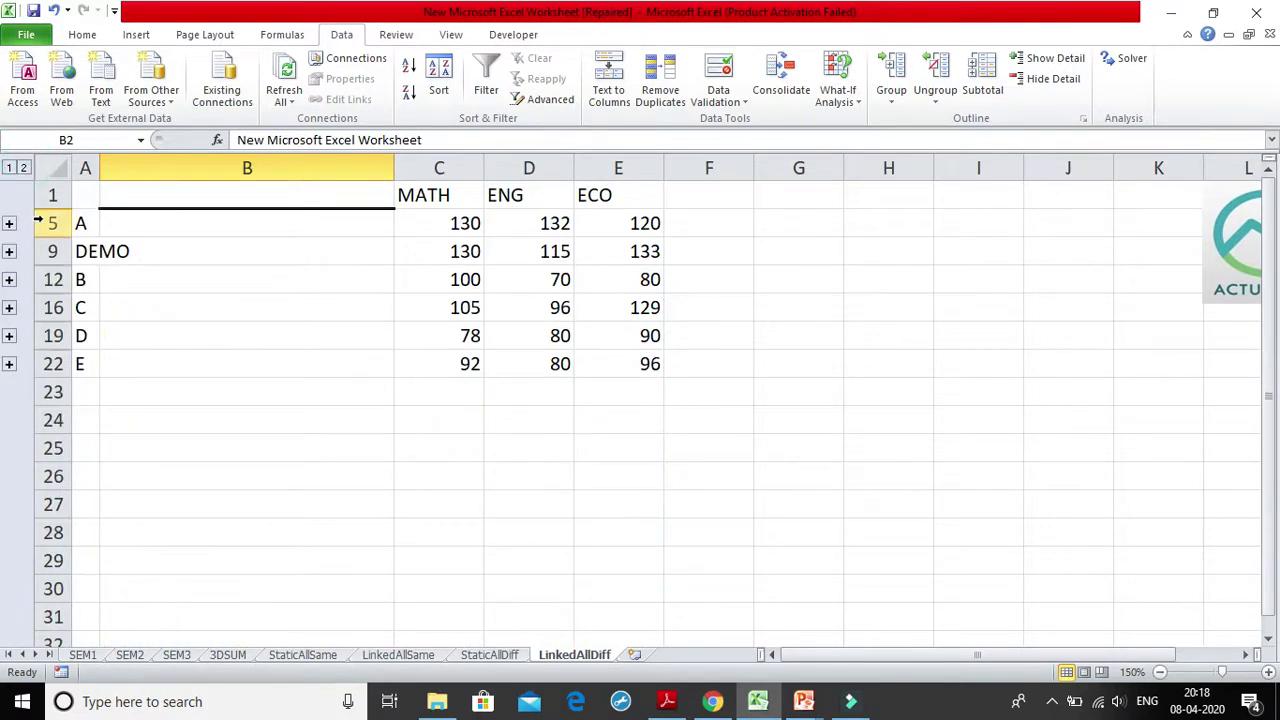
{"action": "left_click", "coordinate": [9, 224]}
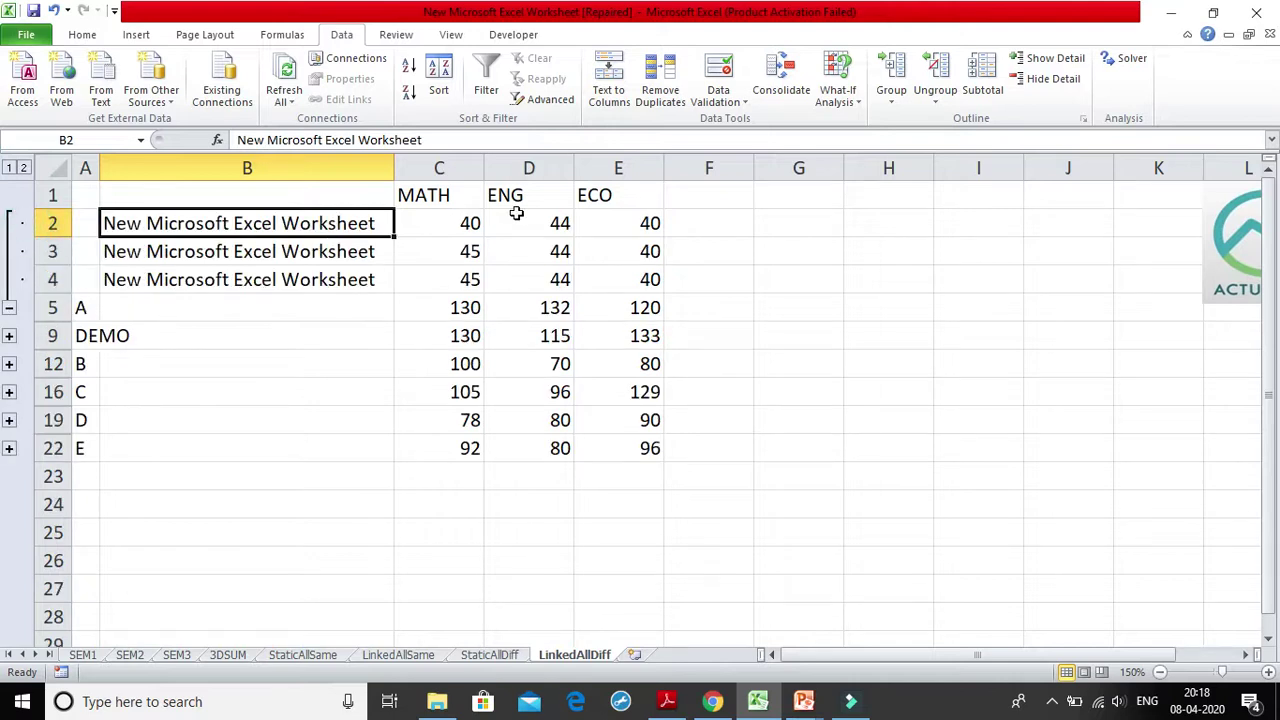
{"action": "left_click", "coordinate": [452, 230]}
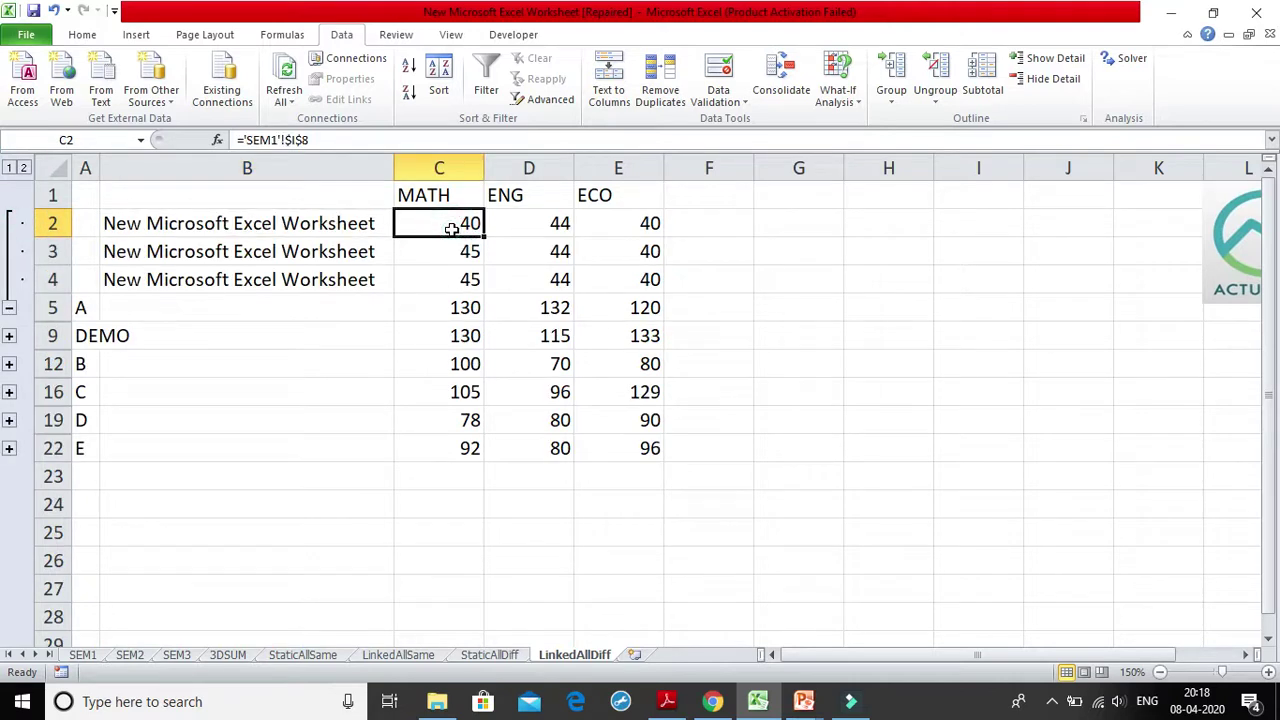
{"action": "left_click", "coordinate": [464, 250]}
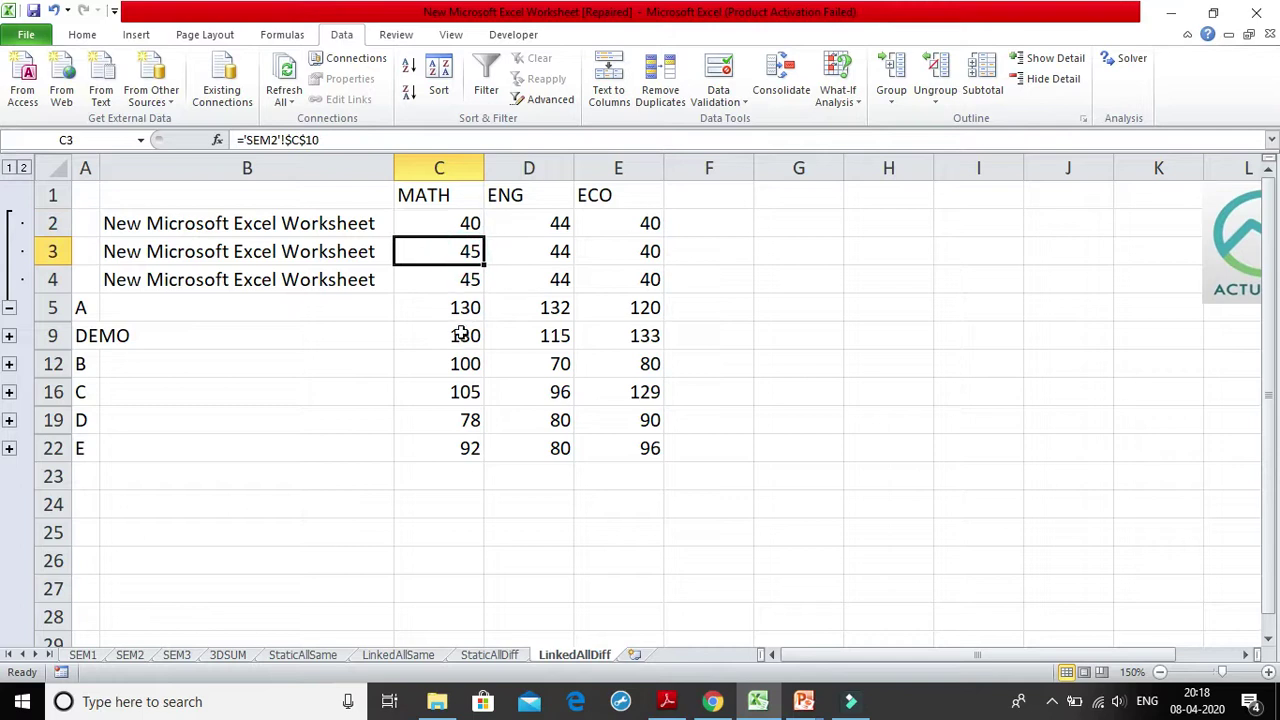
{"action": "left_click", "coordinate": [451, 287]}
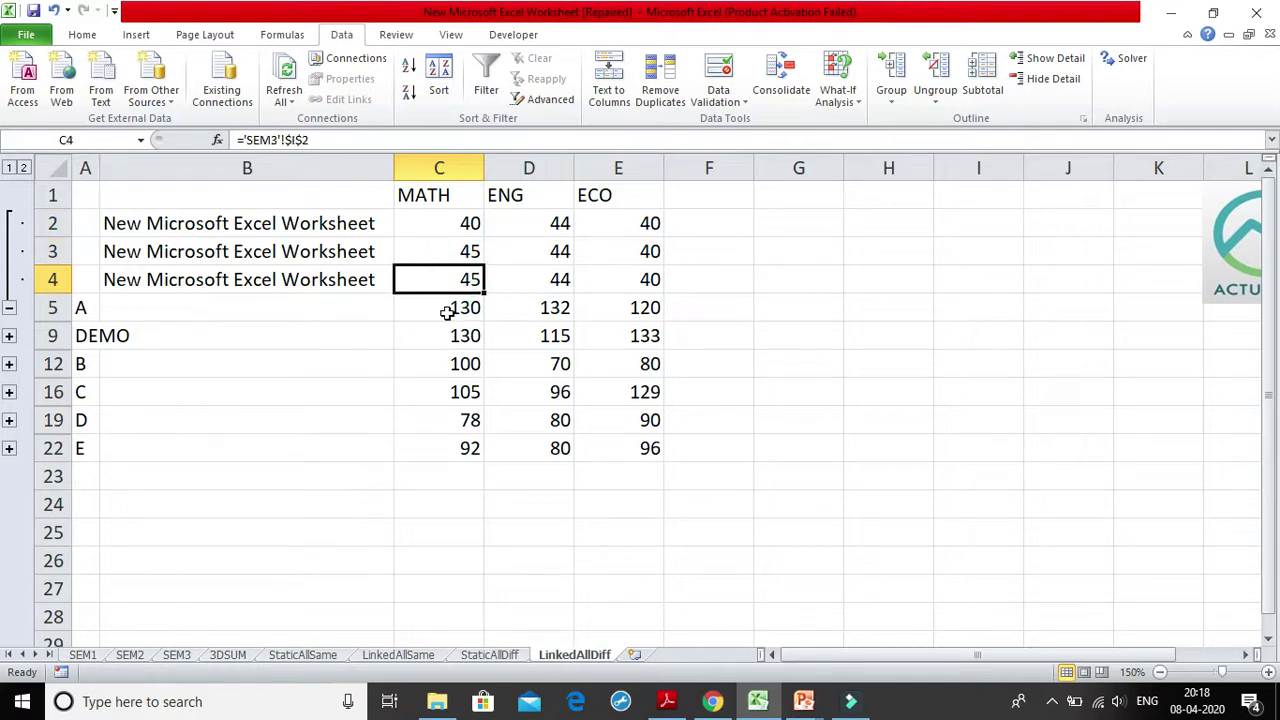
{"action": "left_click", "coordinate": [451, 306]}
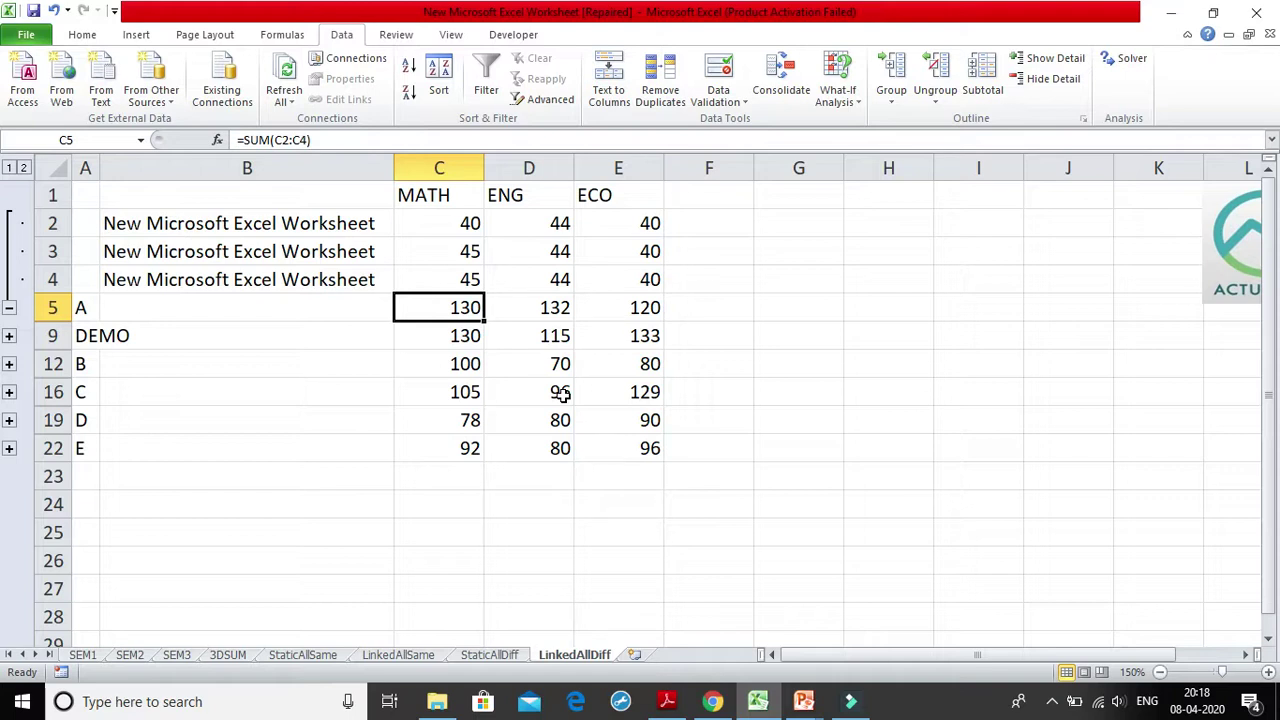
Step: Select A's MATH, ENG and ECO source values and totals, then expand DEMO's group
{"action": "left_click_drag", "start_coordinate": [470, 218], "coordinate": [470, 280]}
{"action": "left_click_drag", "start_coordinate": [563, 225], "coordinate": [556, 306]}
{"action": "left_click_drag", "start_coordinate": [640, 223], "coordinate": [641, 280]}
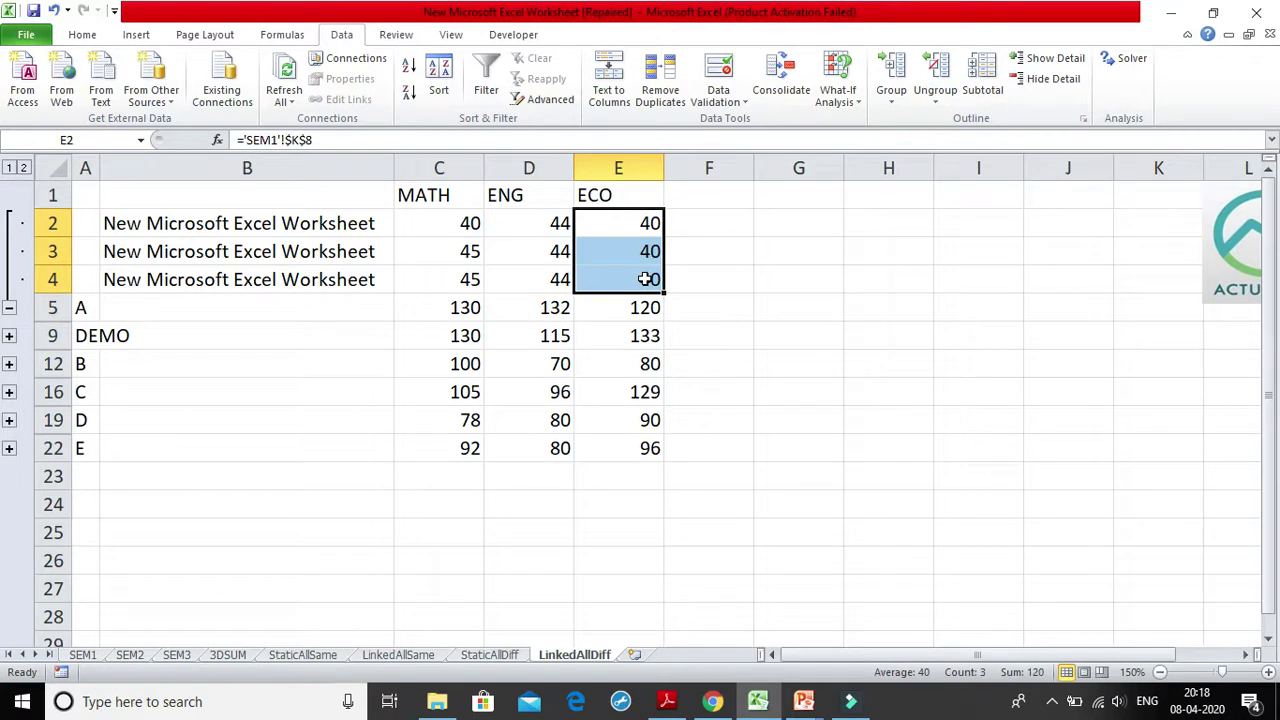
{"action": "left_click_drag", "start_coordinate": [470, 303], "coordinate": [588, 322]}
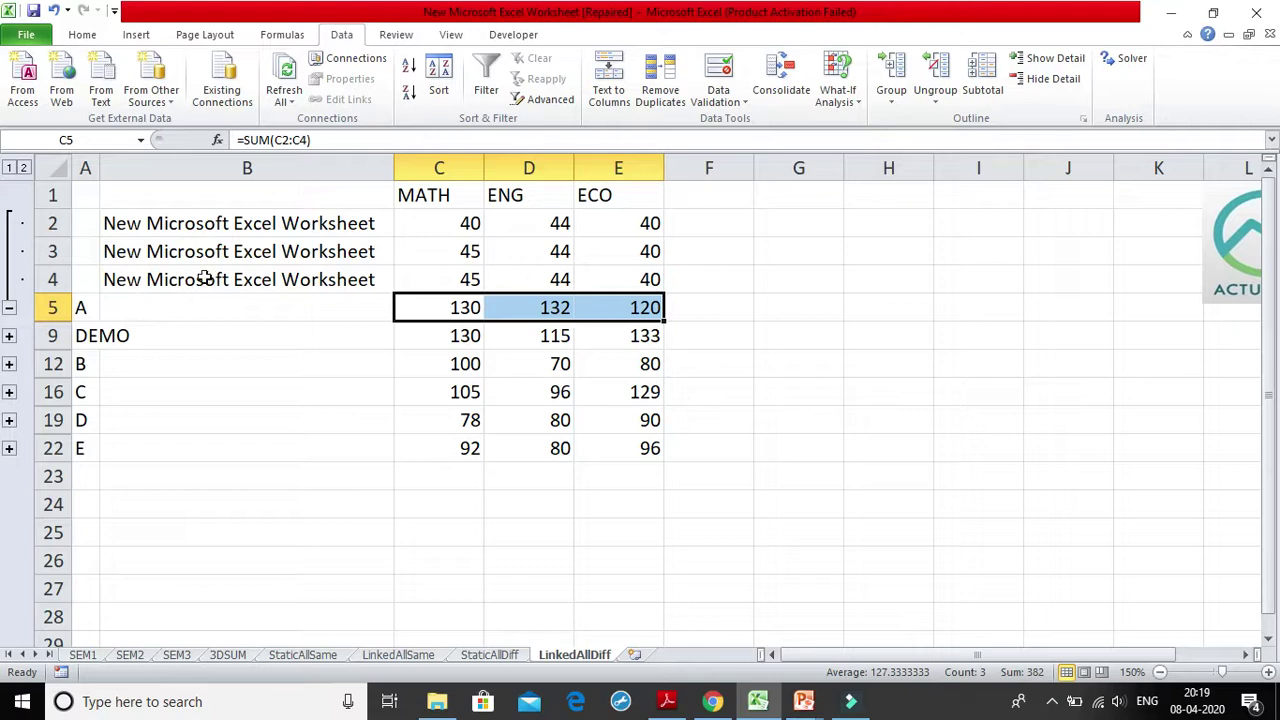
{"action": "left_click", "coordinate": [9, 336]}
Step: Collapse the detail rows of A's and DEMO's groups
{"action": "left_click_drag", "start_coordinate": [248, 334], "coordinate": [191, 380]}
{"action": "left_click", "coordinate": [9, 307]}
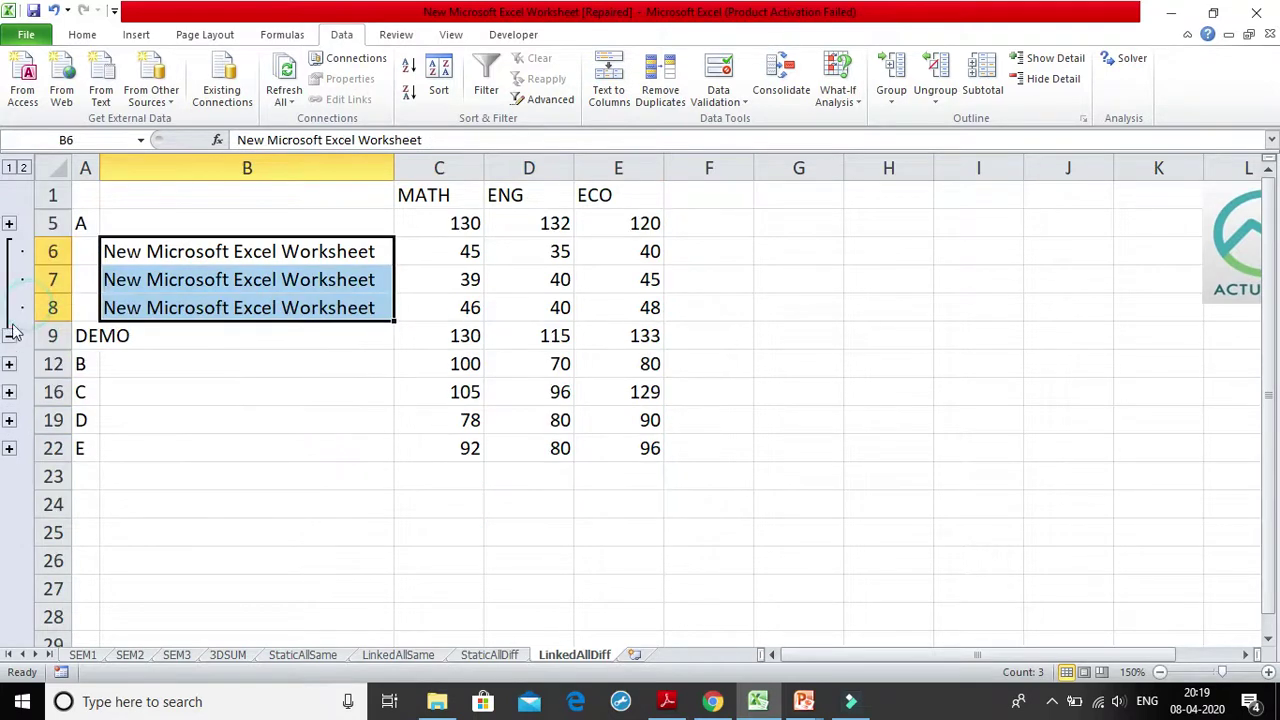
{"action": "left_click", "coordinate": [9, 336]}
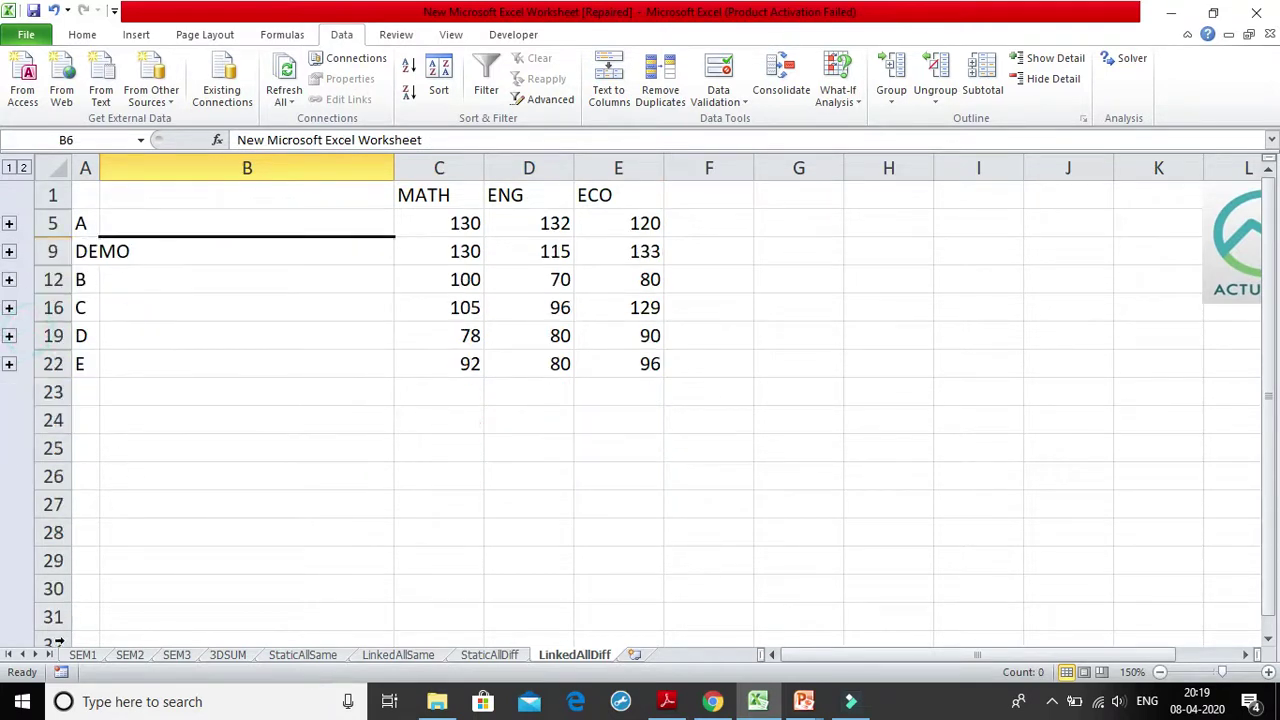
Step: Browse the SEM1, SEM2 and SEM3 sheets, then expand B's group on LinkedAllDiff
{"action": "left_click", "coordinate": [83, 655]}
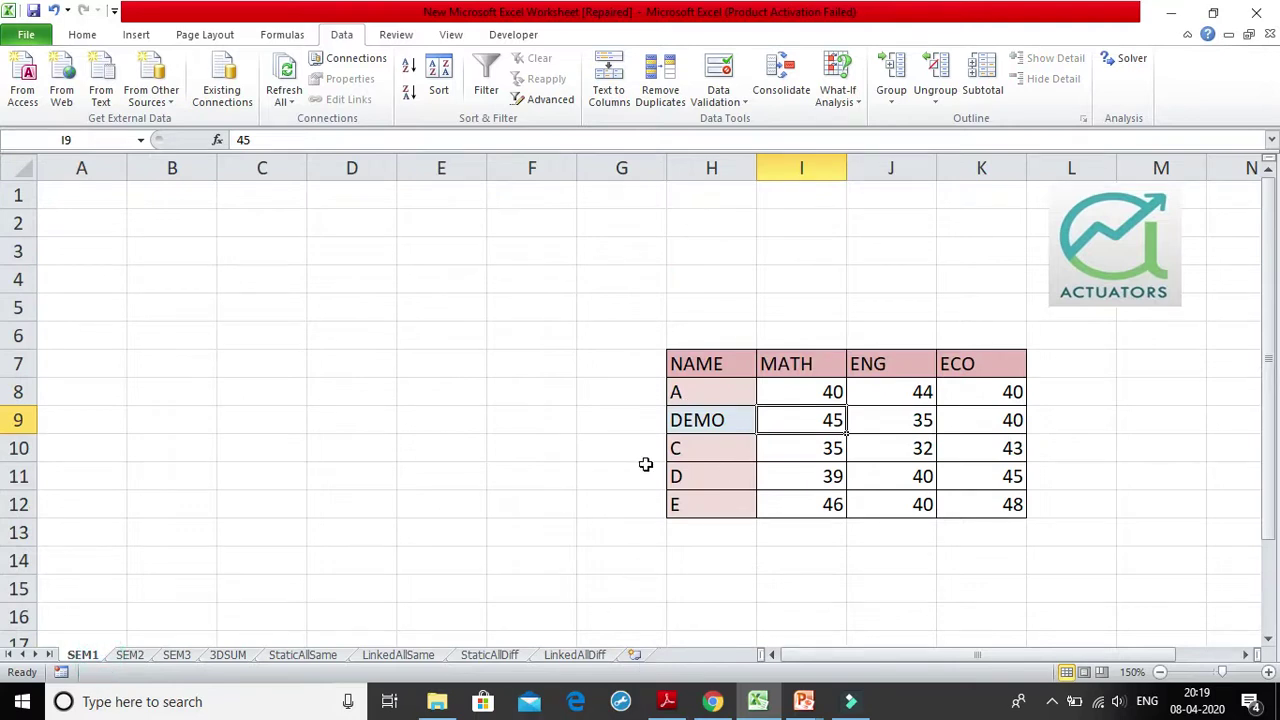
{"action": "left_click", "coordinate": [131, 656]}
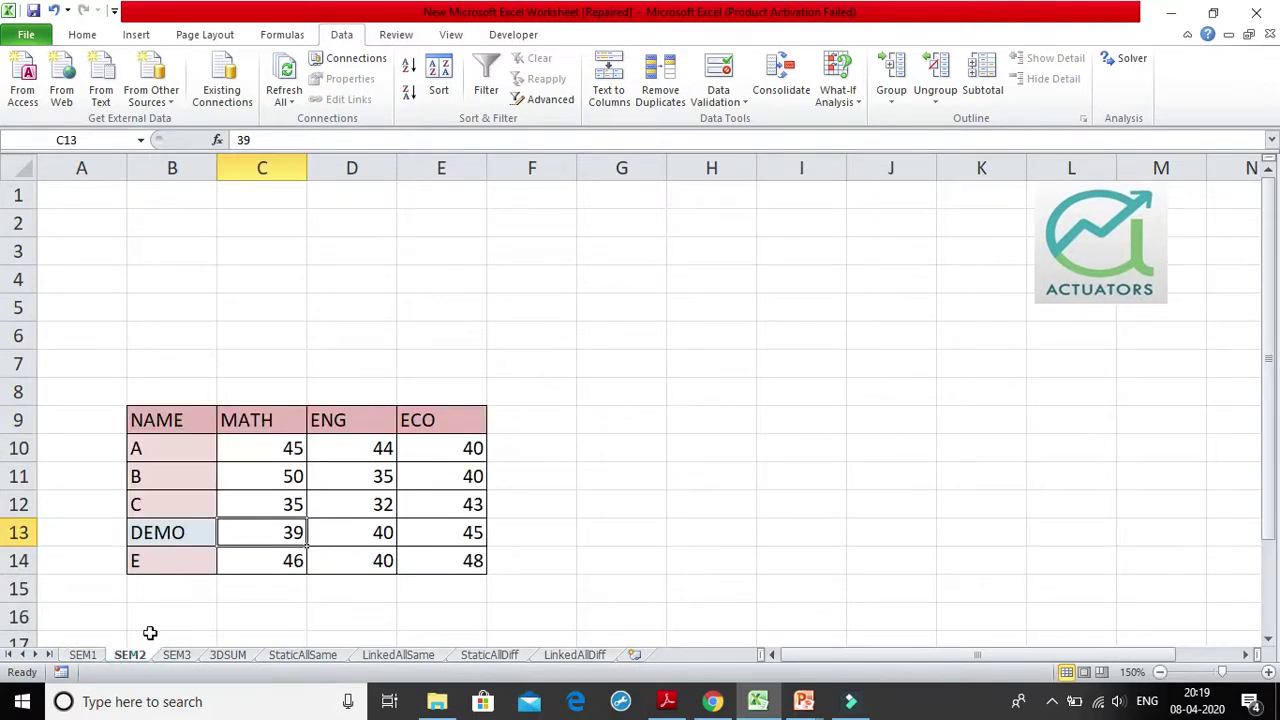
{"action": "left_click", "coordinate": [176, 655]}
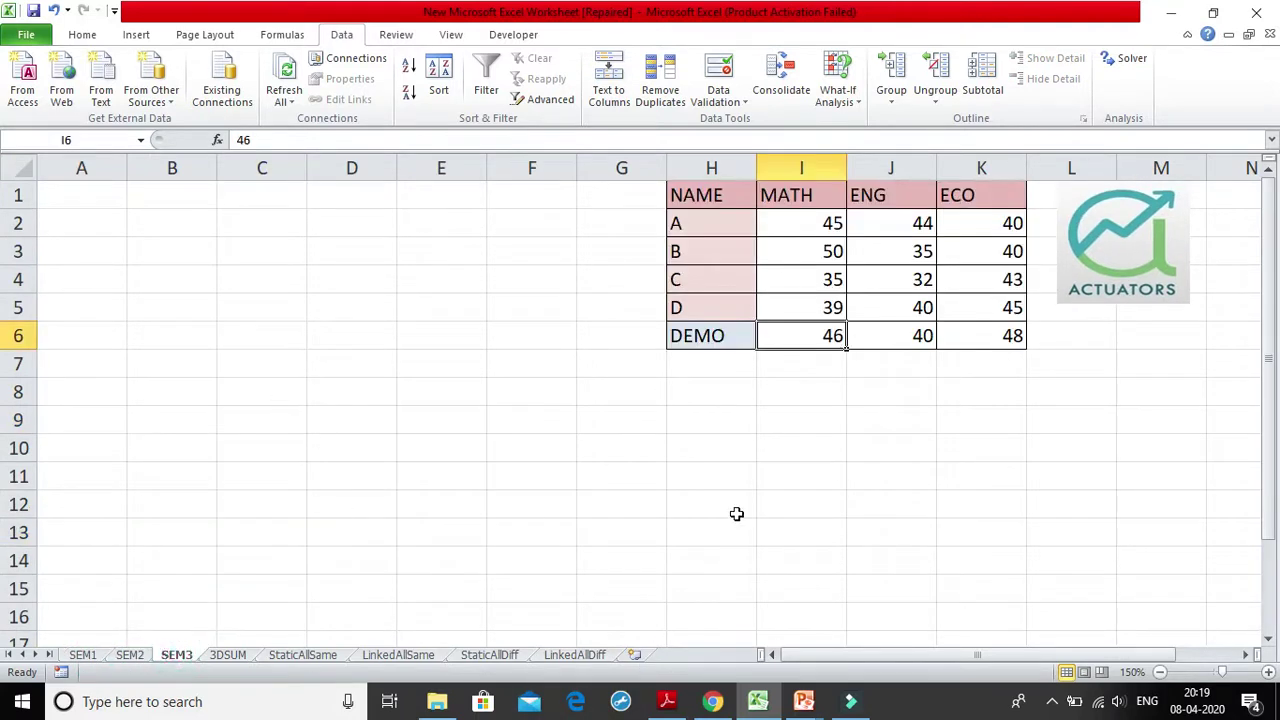
{"action": "left_click", "coordinate": [598, 656]}
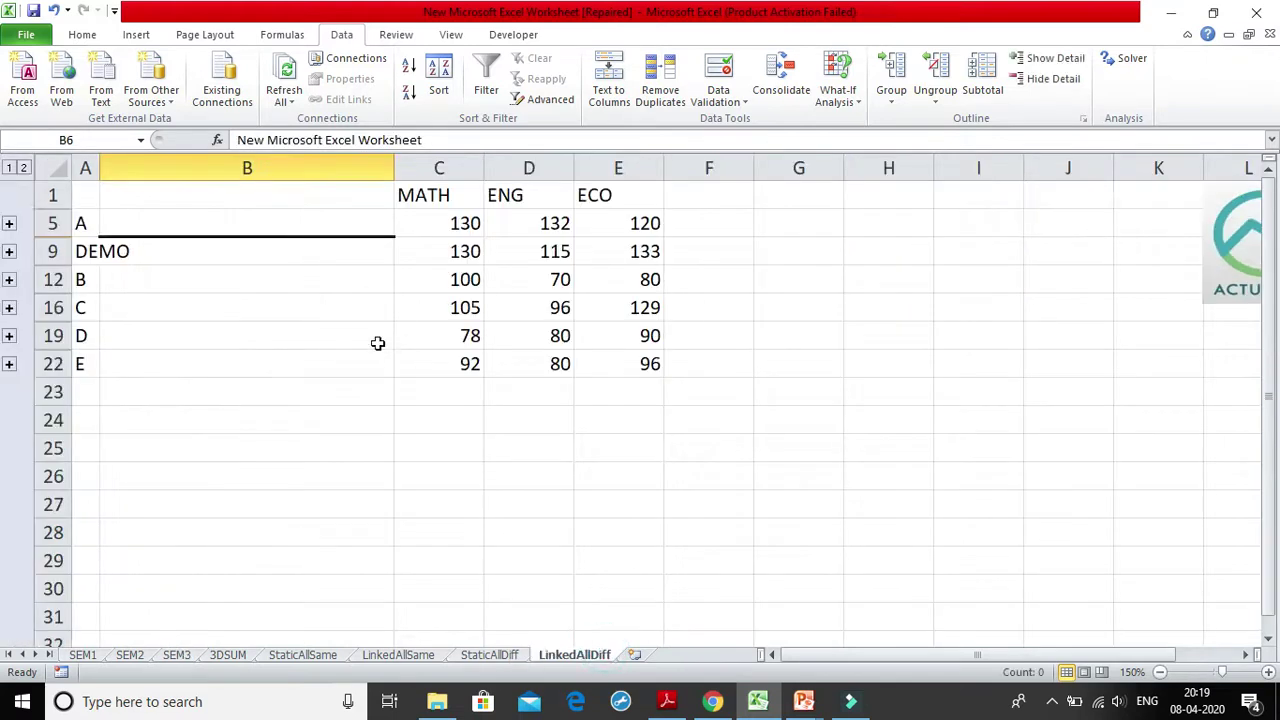
{"action": "left_click", "coordinate": [10, 280]}
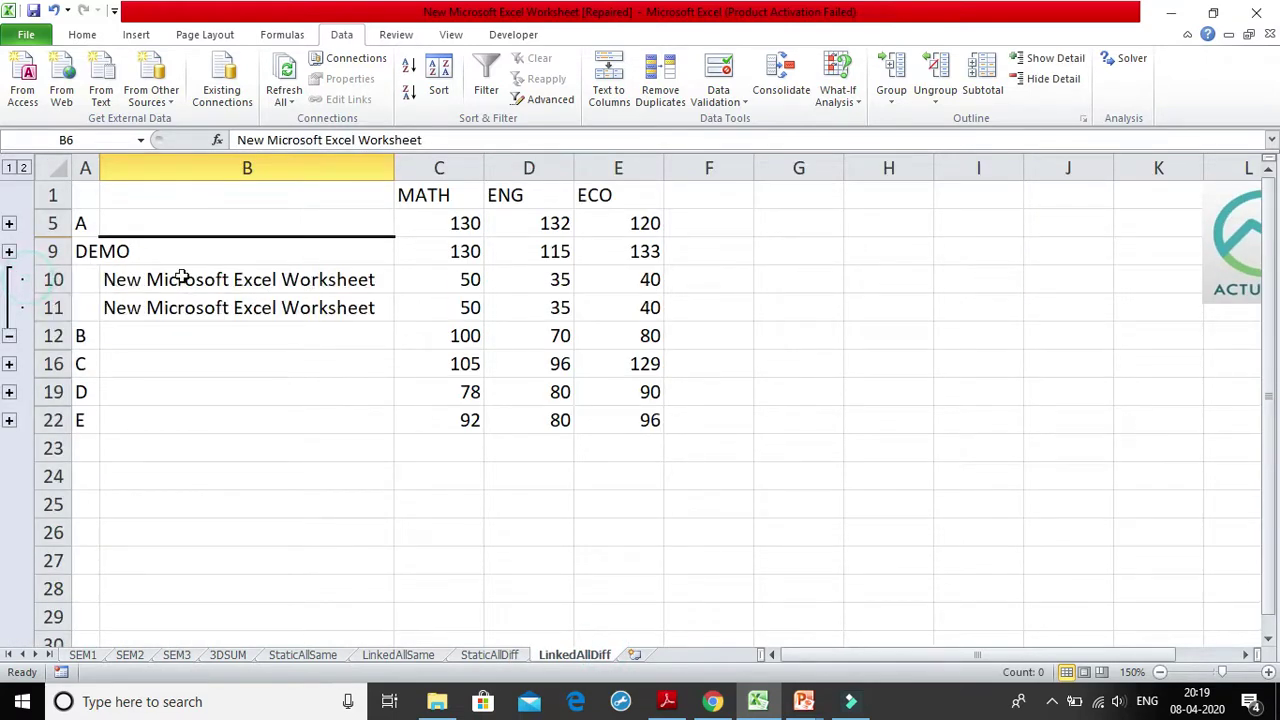